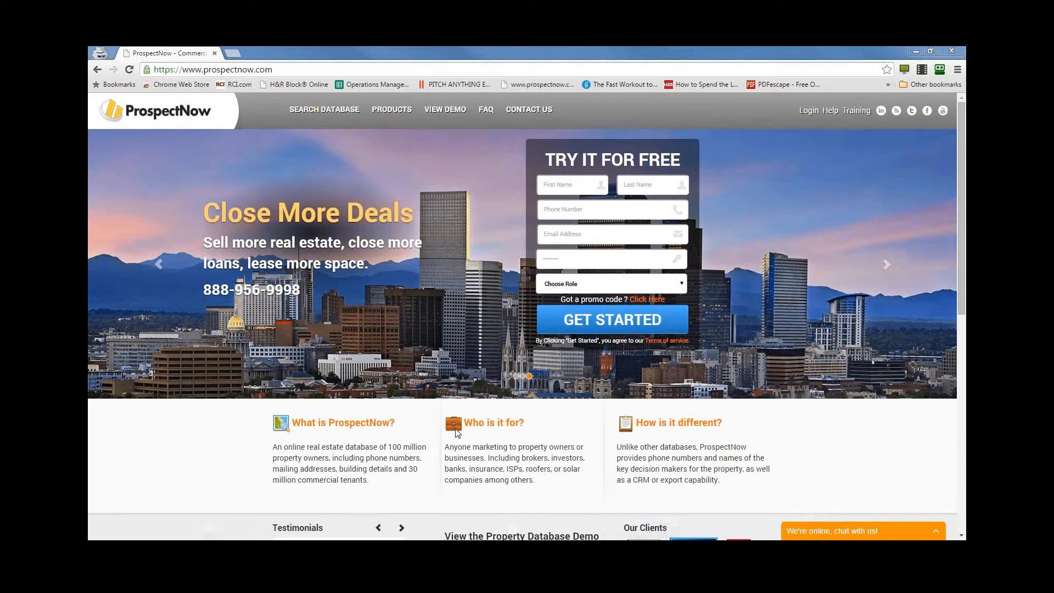
# - View the account login form and close it again
pyautogui.click(808, 112)
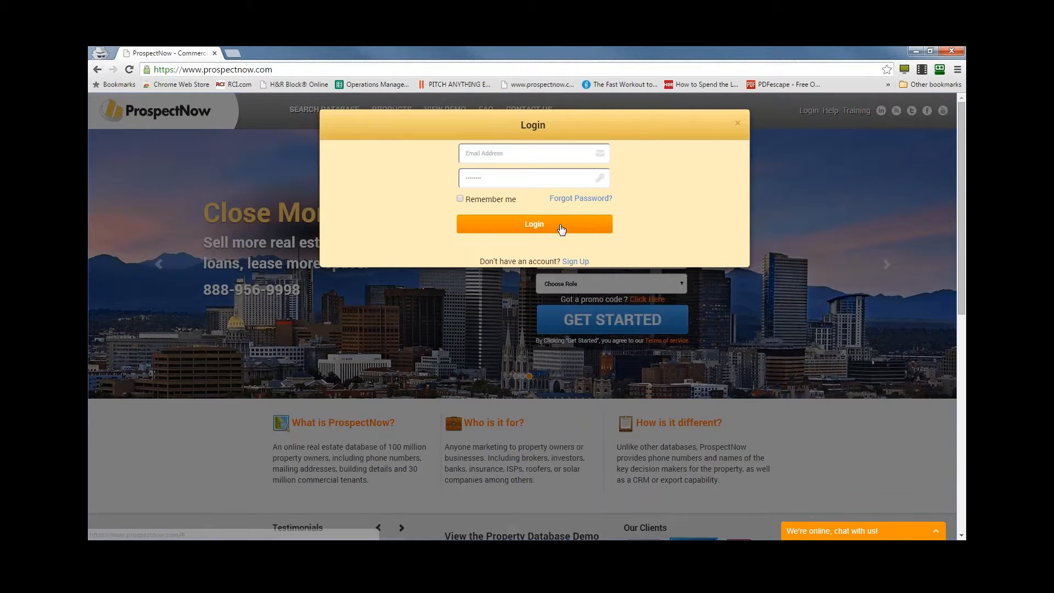
pyautogui.click(737, 123)
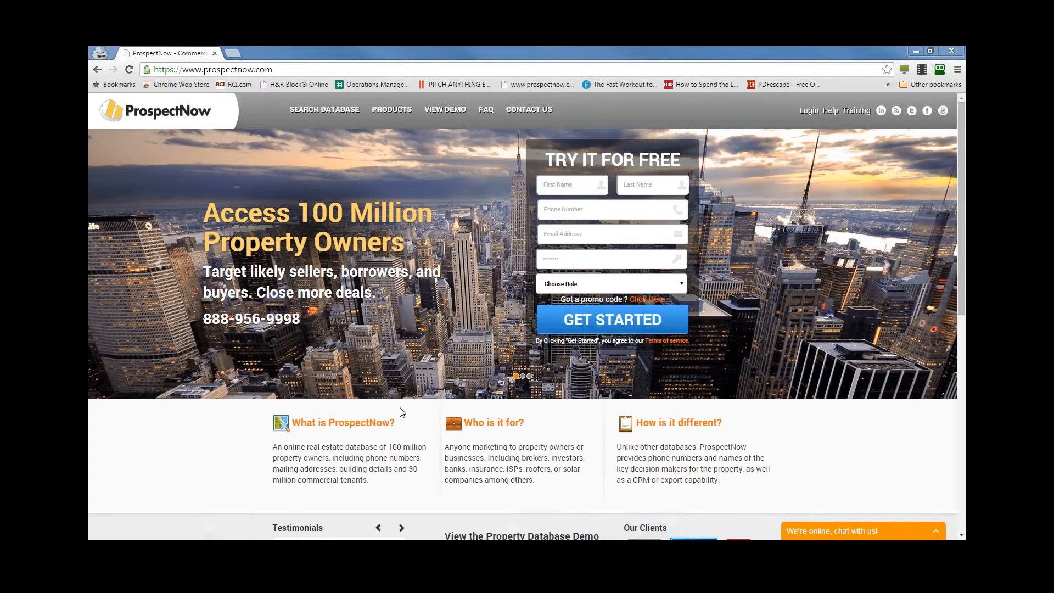
# - Shrink the browser window to a medium size and check the site's collapsed account menu
pyautogui.moveTo(860, 51); pyautogui.dragTo(626, 80)
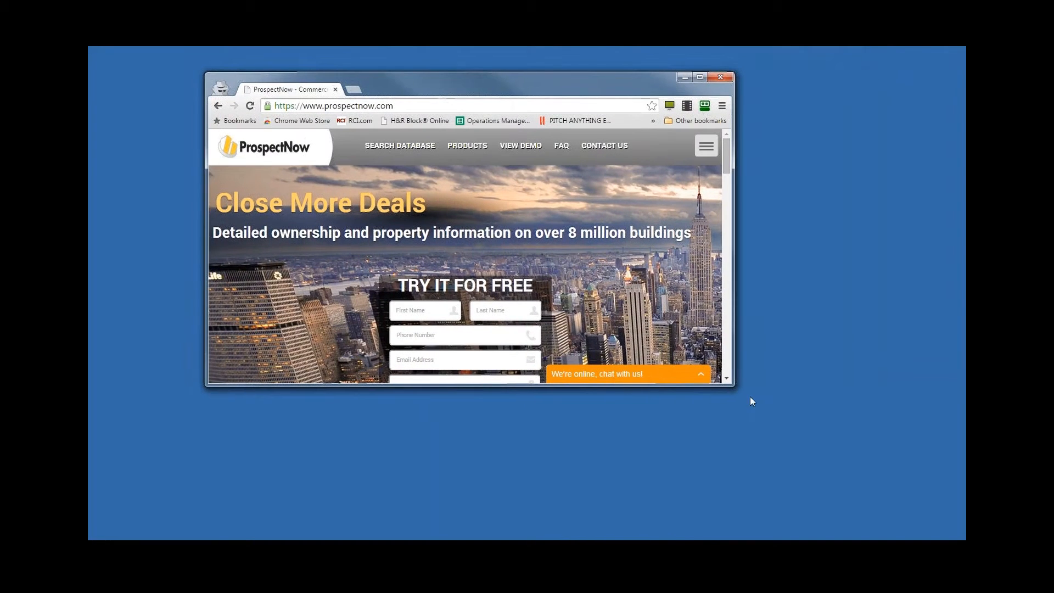
pyautogui.moveTo(733, 386); pyautogui.dragTo(751, 439)
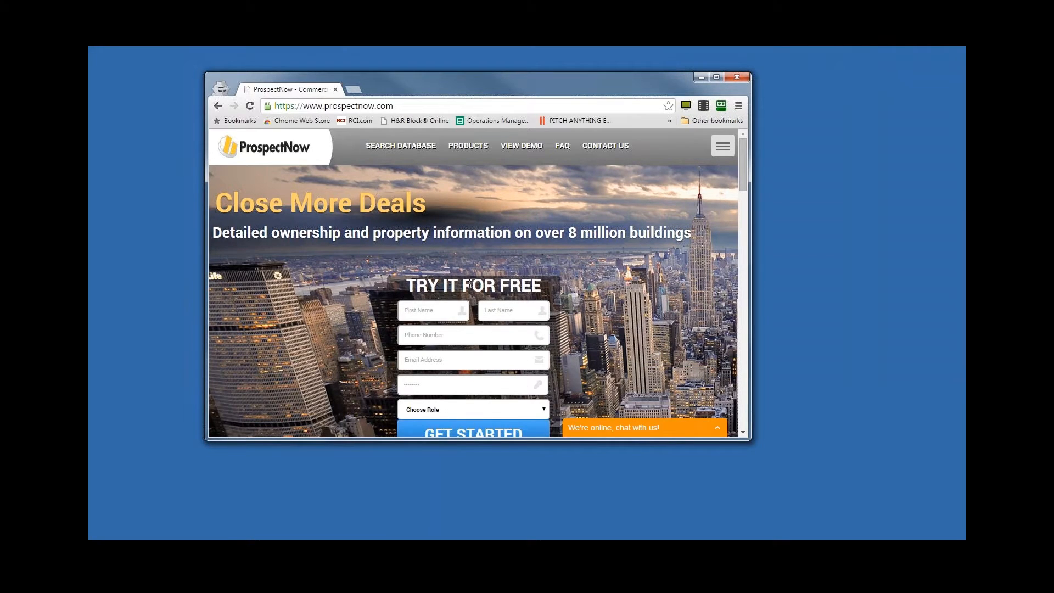
pyautogui.click(723, 150)
pyautogui.click(724, 151)
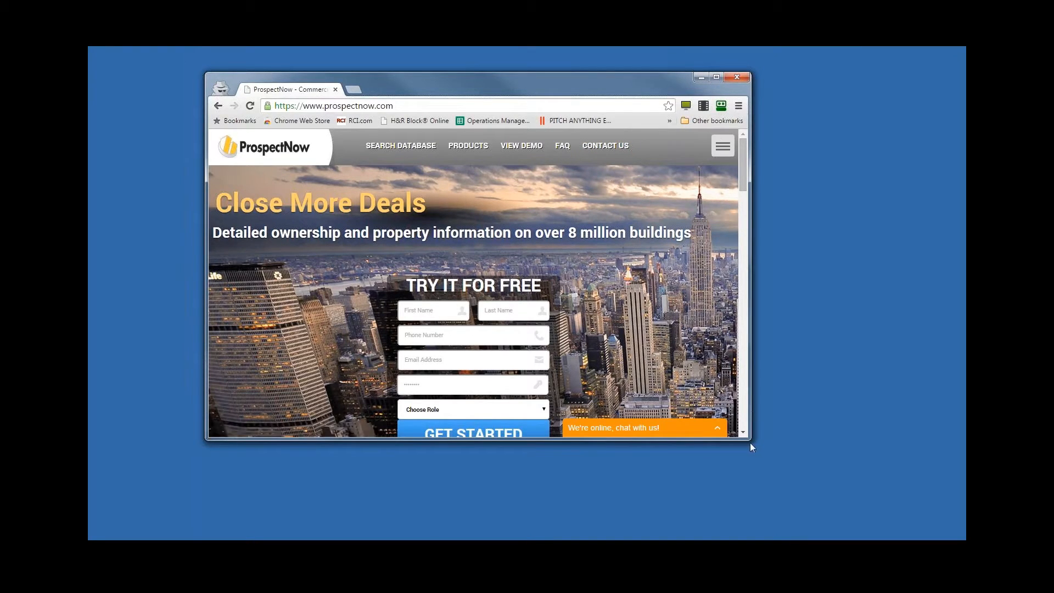
# - Narrow the browser window to phone width, check the collapsed site menu, and maximize the window again
pyautogui.moveTo(750, 436); pyautogui.dragTo(337, 448)
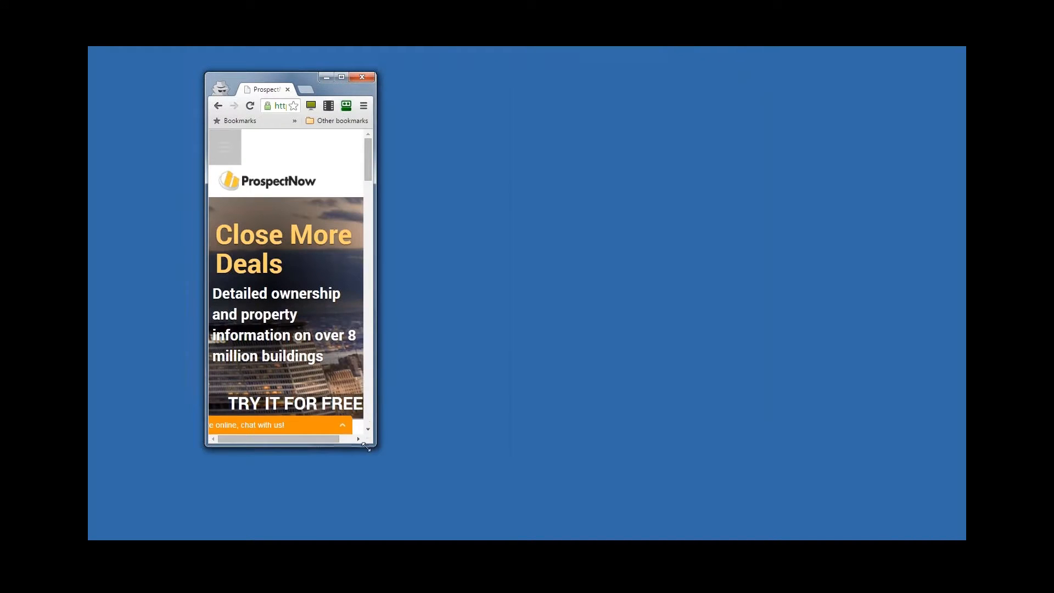
pyautogui.click(233, 154)
pyautogui.click(233, 153)
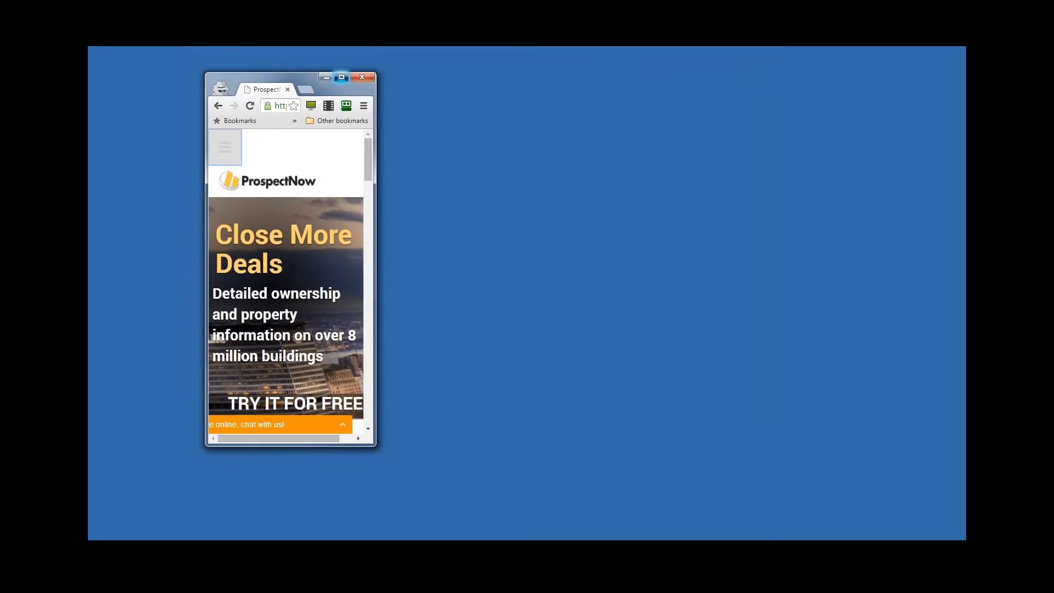
pyautogui.click(341, 77)
# - Log in to the account with the account e-mail and password
pyautogui.click(809, 111)
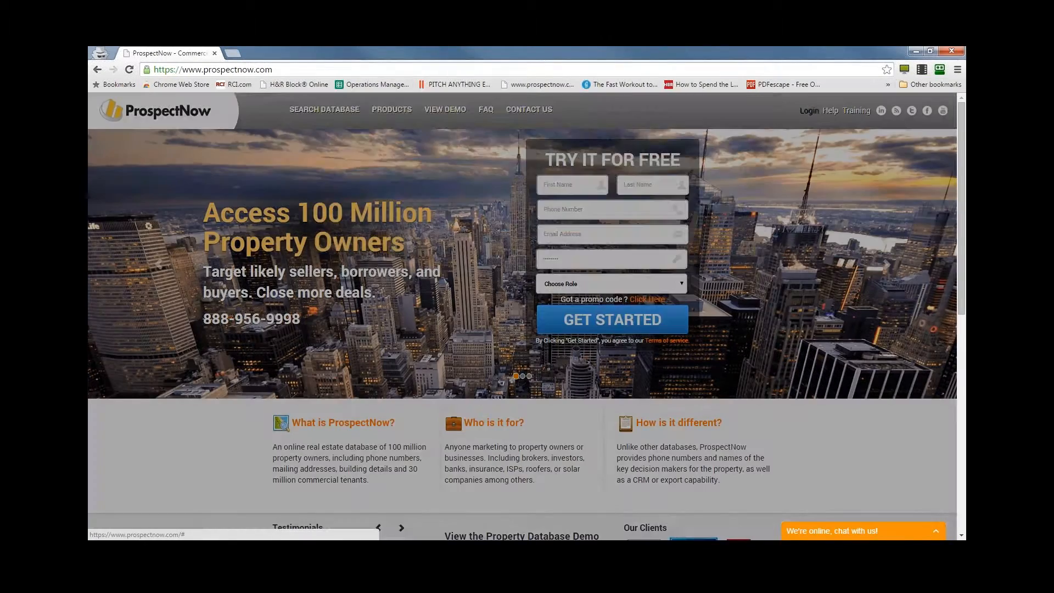
pyautogui.click(480, 153)
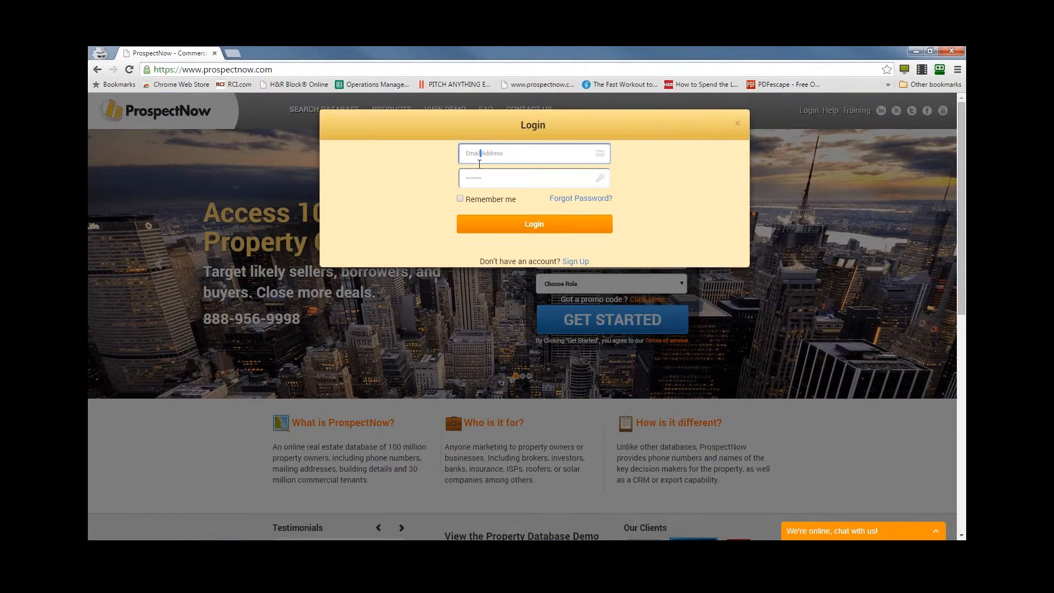
pyautogui.press('Tab')
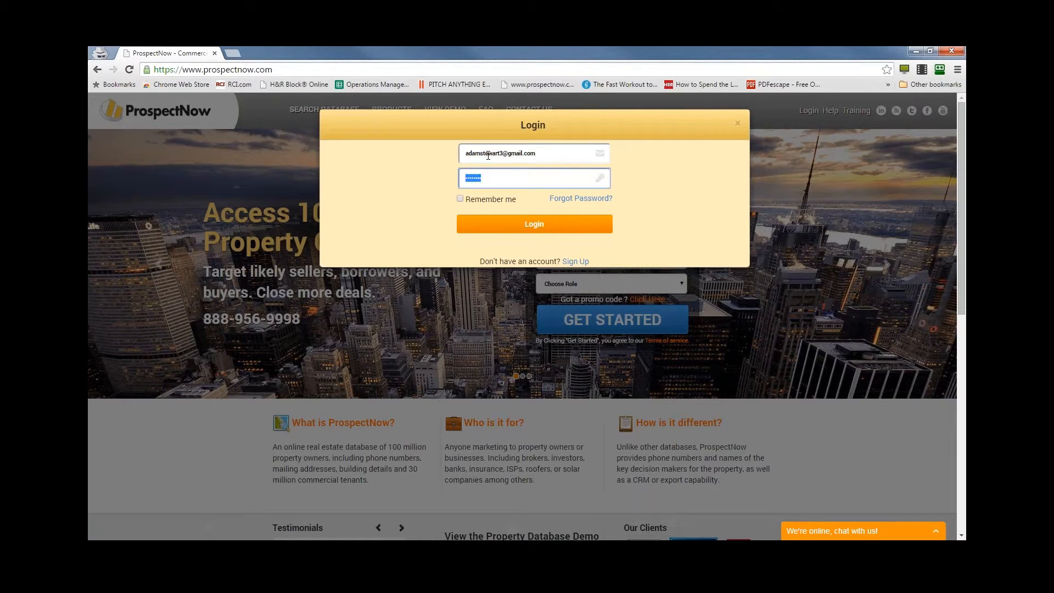
pyautogui.press('Return')
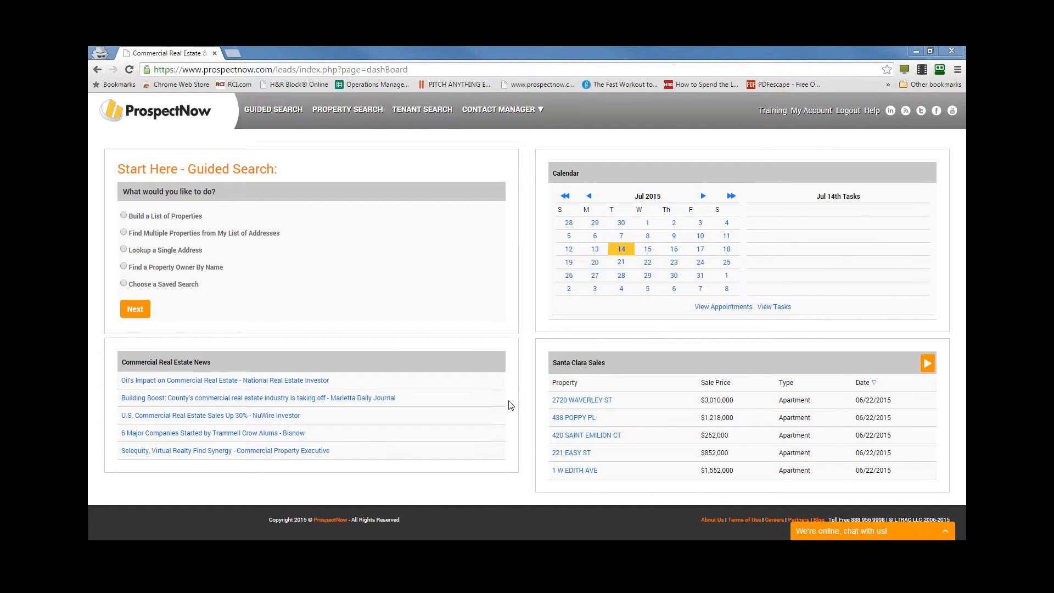
# - Point out the toll-free number in the dashboard footer and expand the live chat box
pyautogui.scroll(-1, 472, 305)
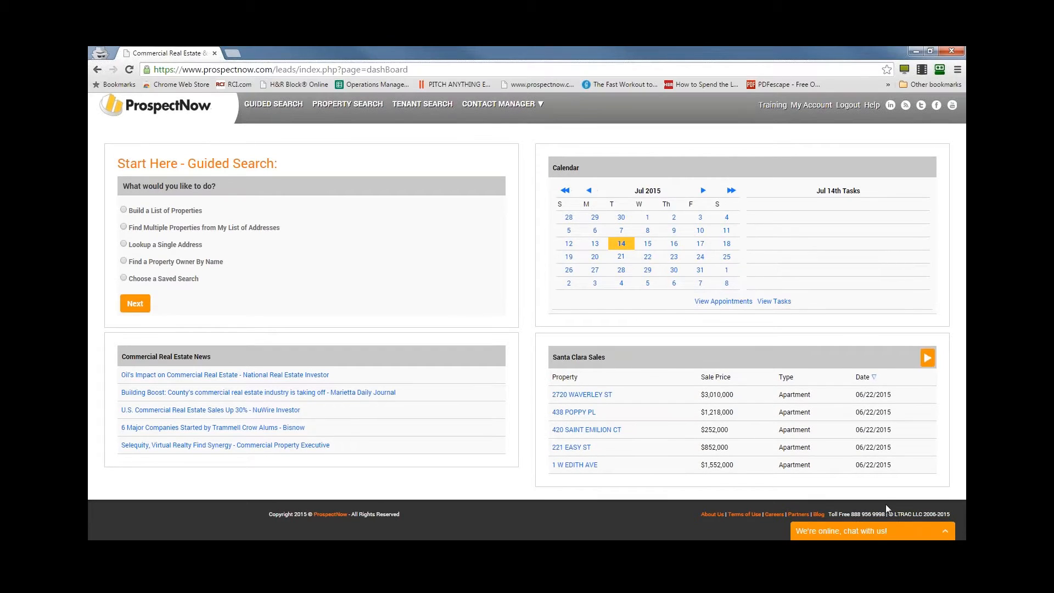
pyautogui.moveTo(852, 514); pyautogui.dragTo(880, 511)
pyautogui.click(531, 447)
pyautogui.click(918, 535)
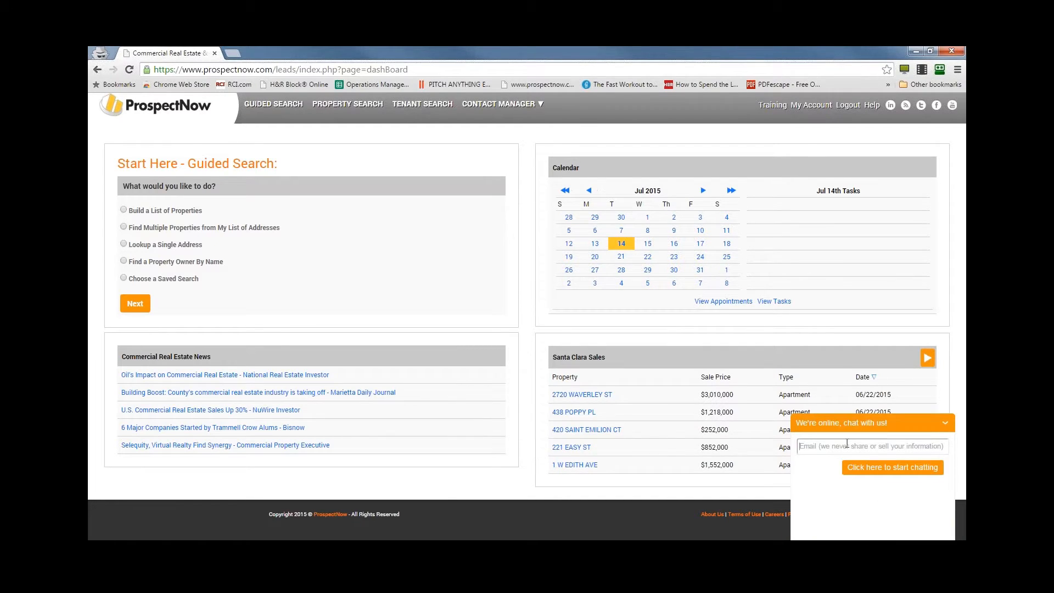
pyautogui.scroll(1, 564, 307)
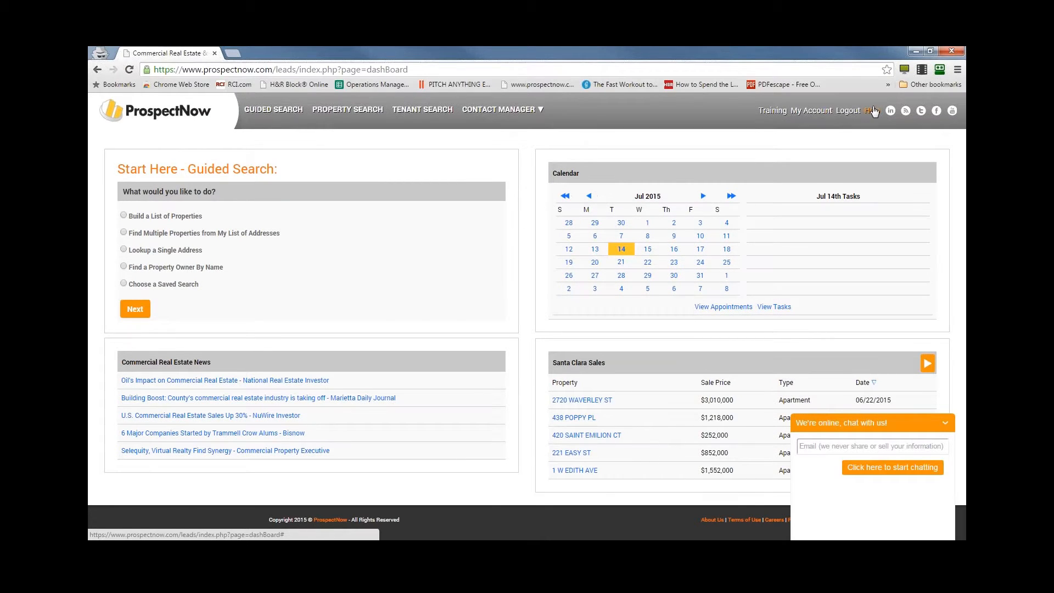
# - View the Get Help options, close them, and collapse the live chat box
pyautogui.click(874, 112)
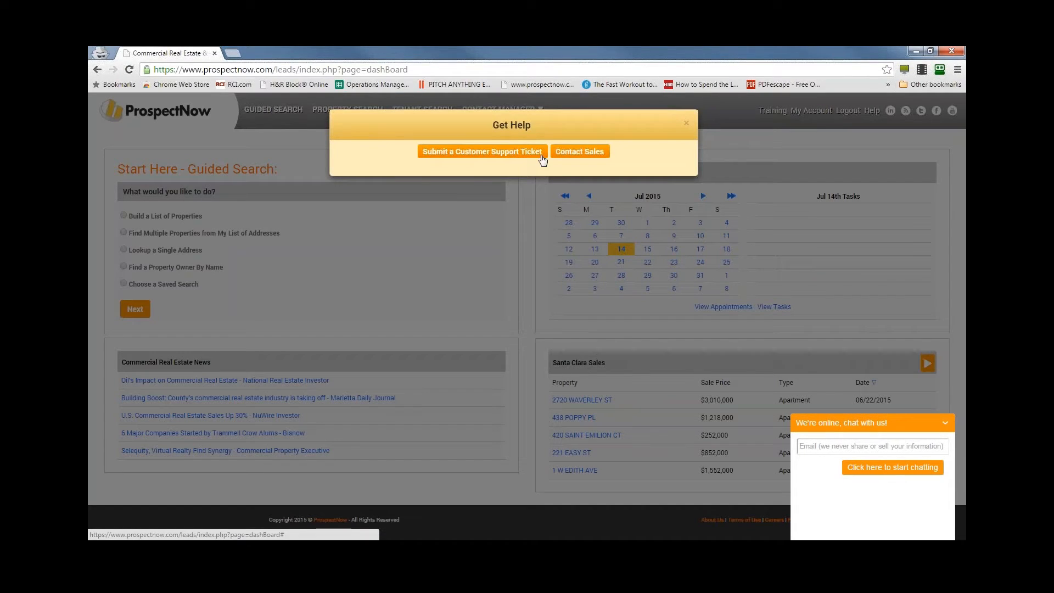
pyautogui.click(687, 126)
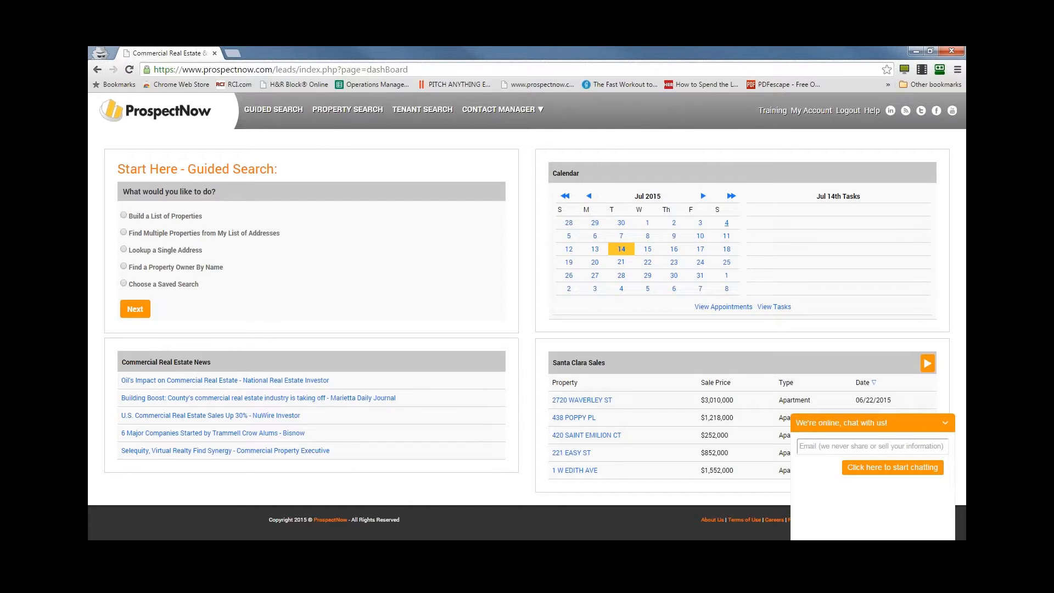
pyautogui.click(944, 423)
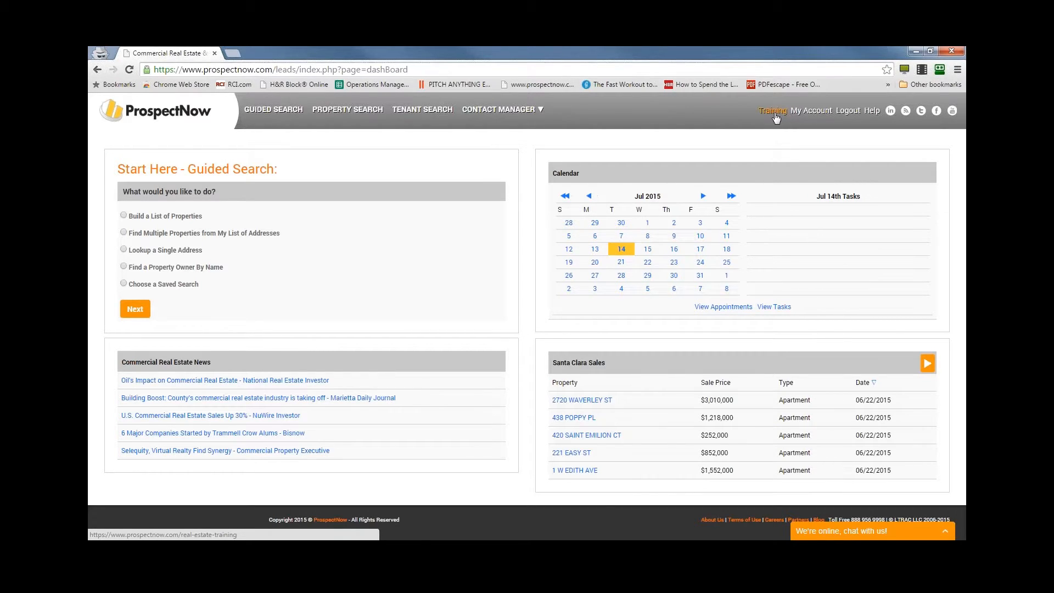
# - View the training page and the 07/16/15 Advanced Training webinar's registration page, and return to the training page
pyautogui.click(771, 112)
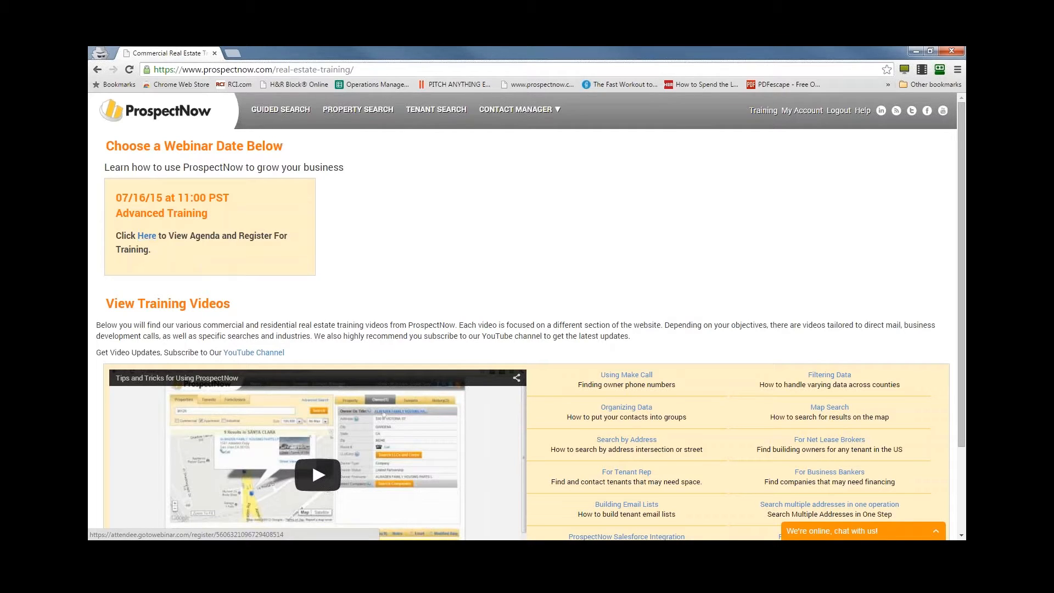
pyautogui.click(148, 240)
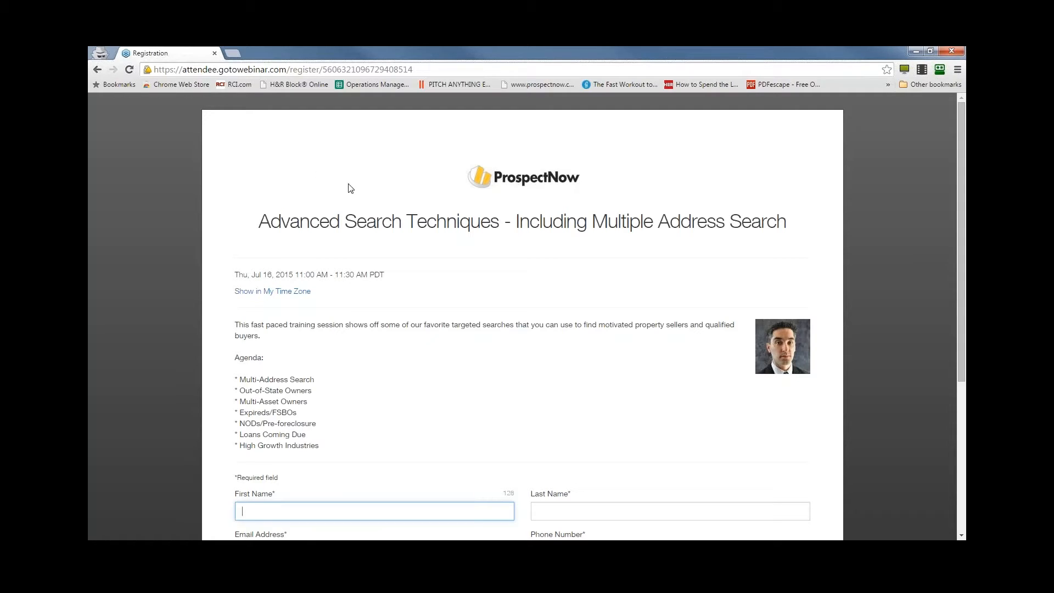
pyautogui.click(98, 71)
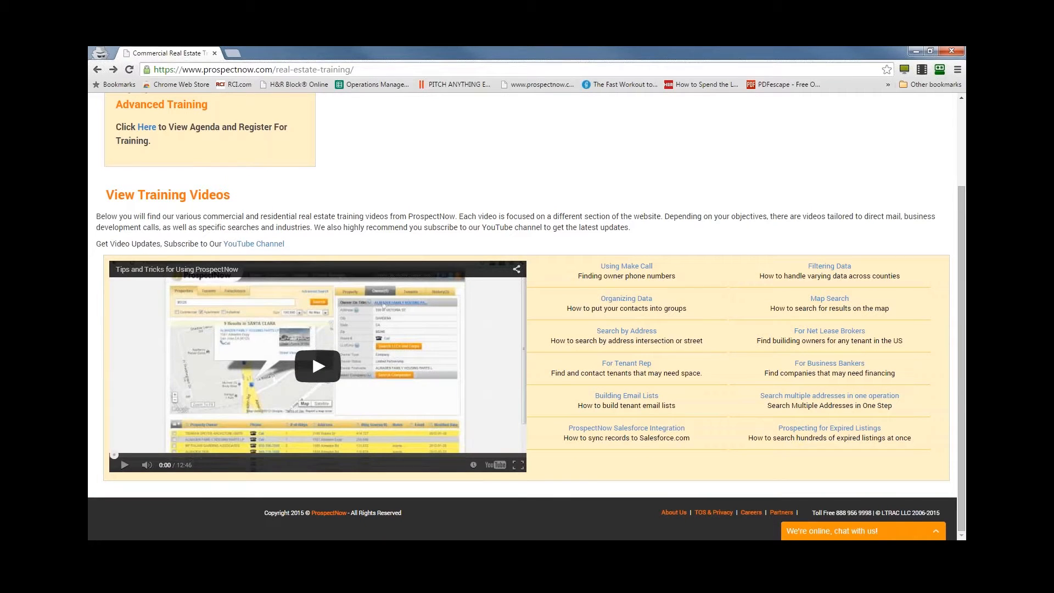
# - View the YouTube channel linked above the training videos in a new tab, dismissing the subscription prompt, and close that tab
pyautogui.rightClick(261, 247)
pyautogui.click(289, 250)
pyautogui.click(237, 51)
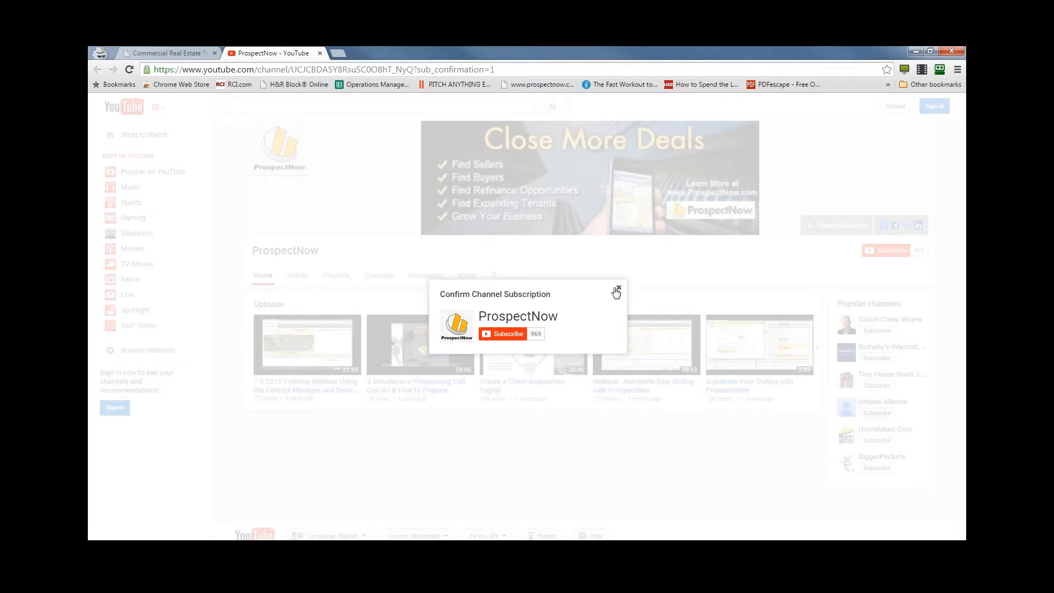
pyautogui.click(617, 289)
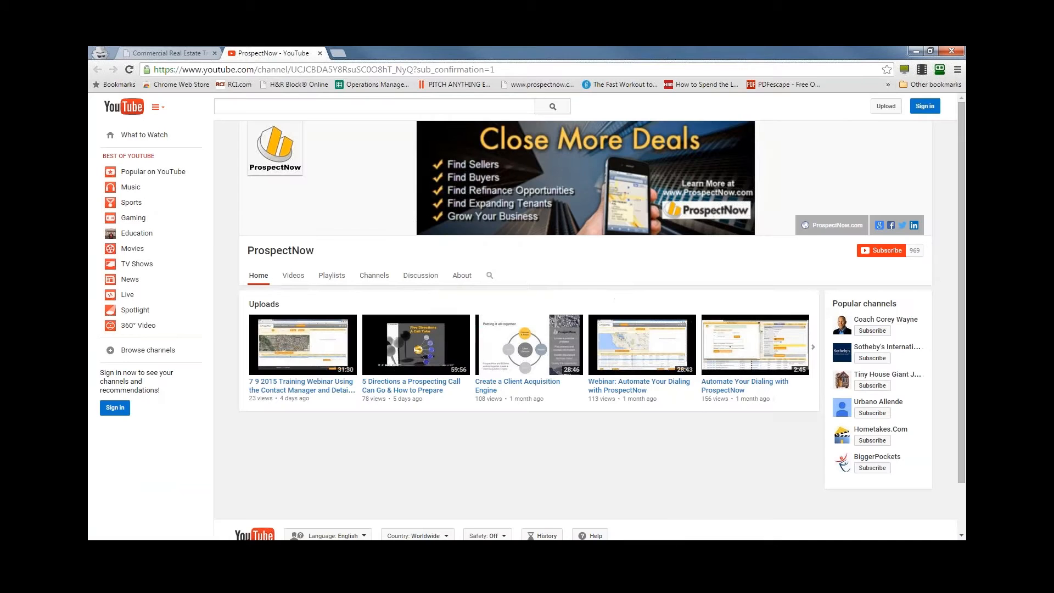
pyautogui.click(171, 52)
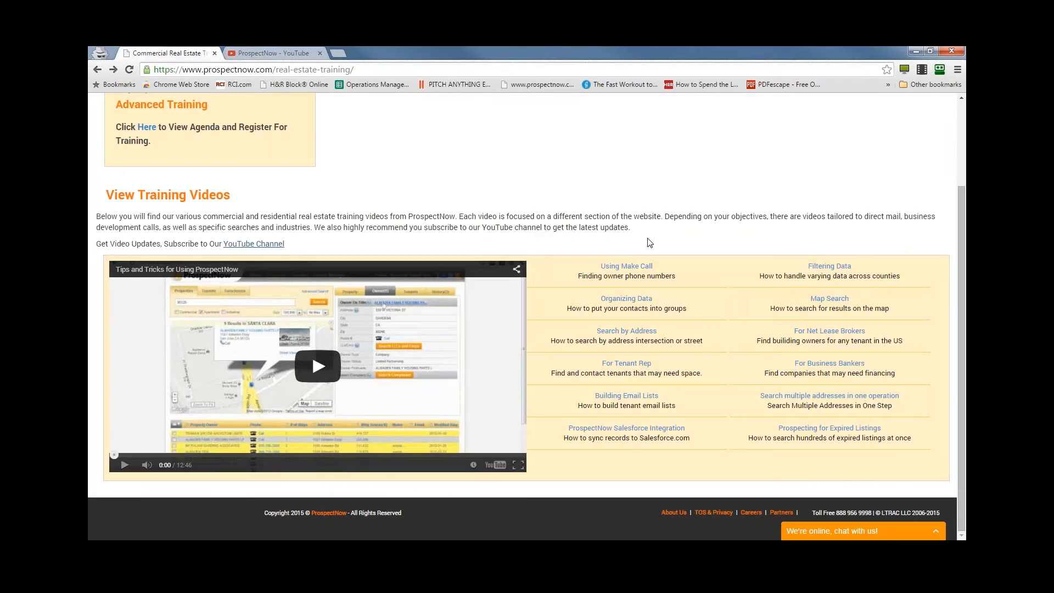
pyautogui.click(319, 53)
pyautogui.scroll(2, 766, 311)
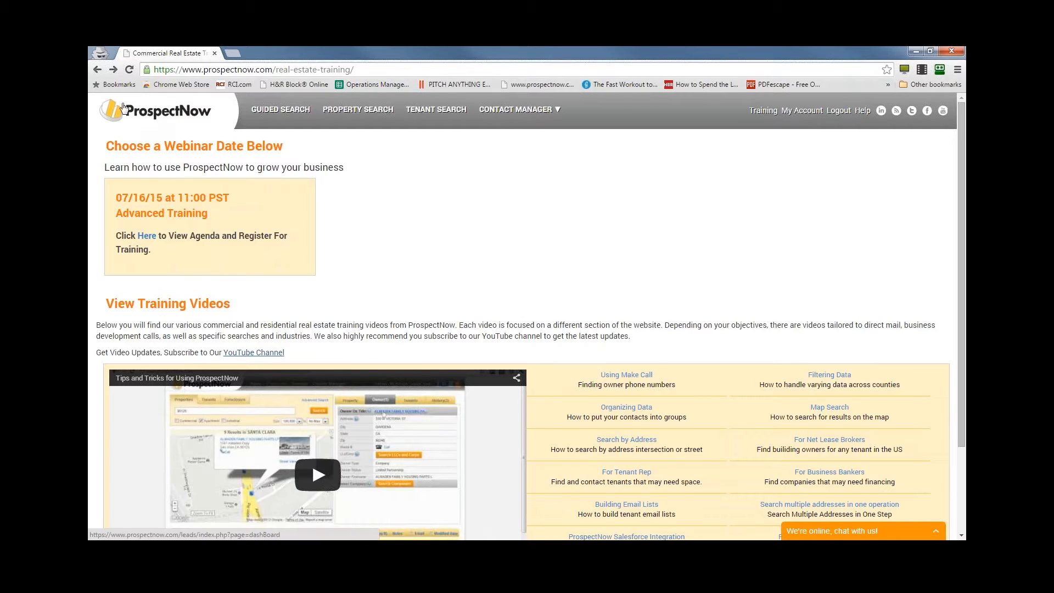
# - Return to the account dashboard from the training page
pyautogui.click(165, 113)
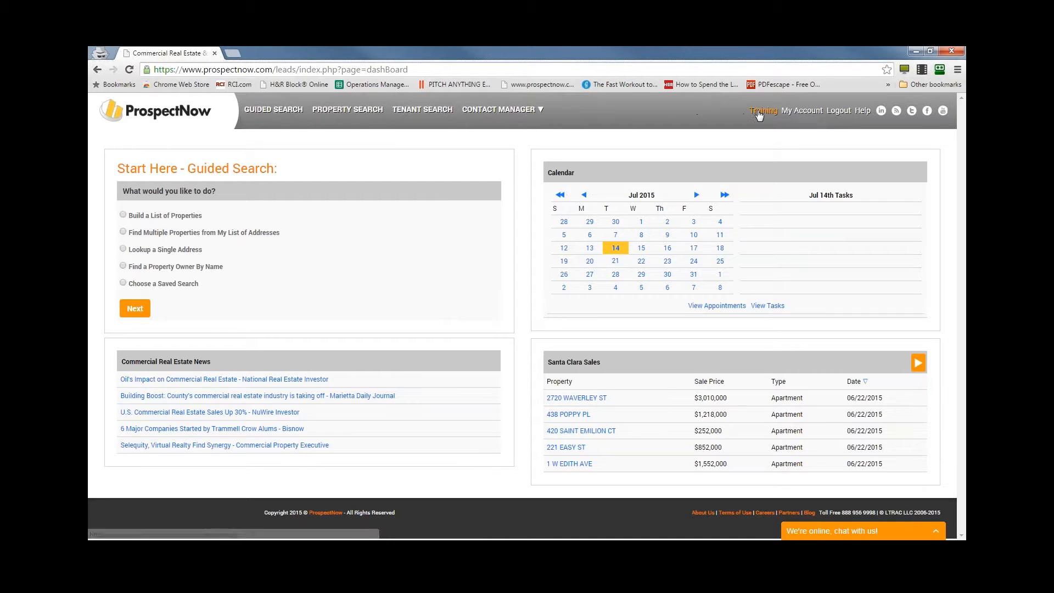
pyautogui.rightClick(758, 112)
pyautogui.click(708, 132)
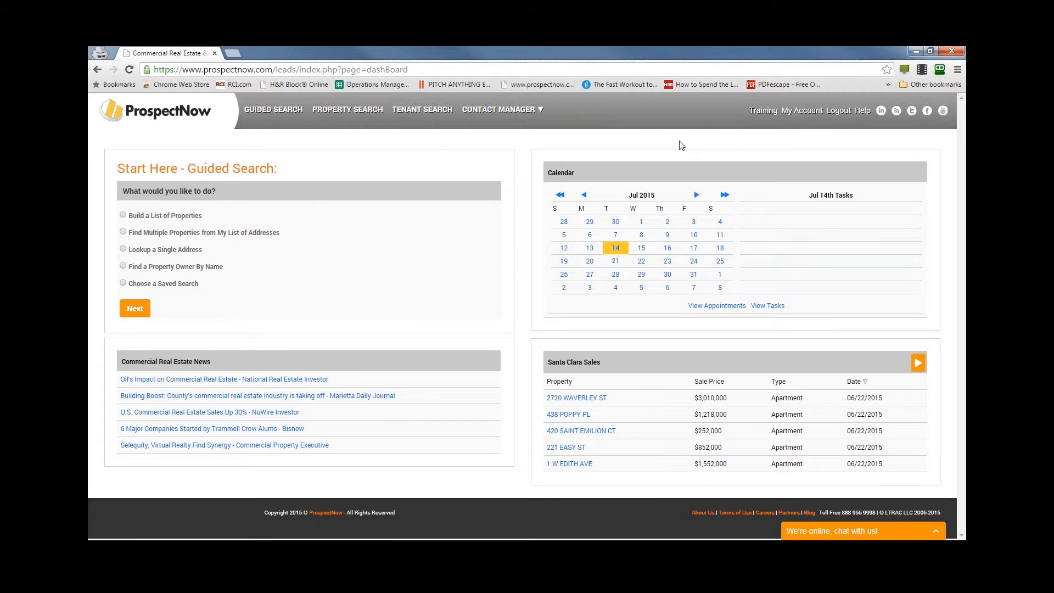
# - View the YouTube channel linked in the dashboard header in a new tab without subscribing, and switch back to the dashboard
pyautogui.rightClick(943, 116)
pyautogui.click(941, 123)
pyautogui.click(242, 53)
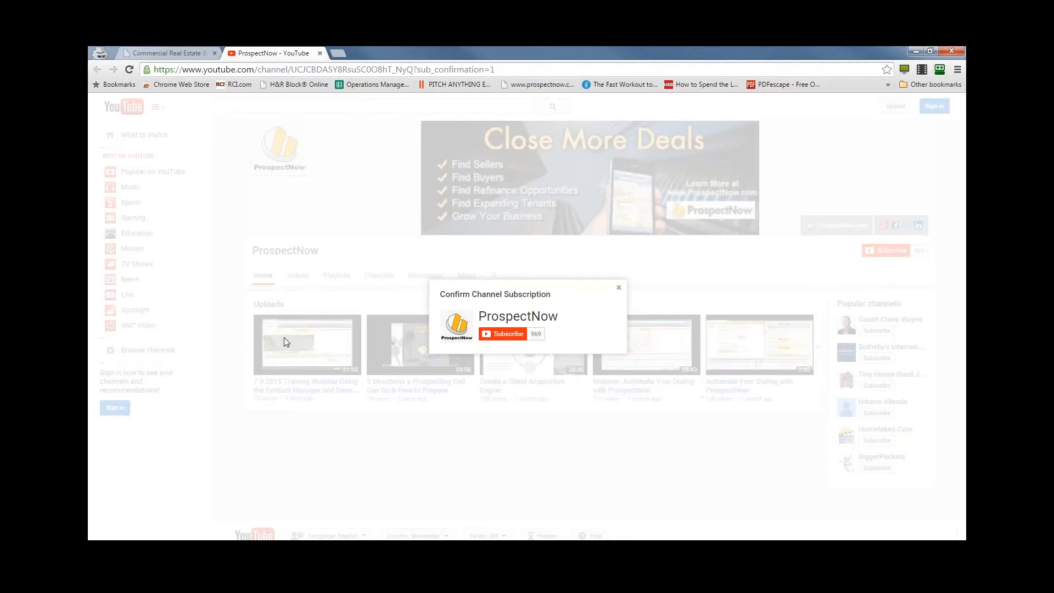
pyautogui.click(621, 290)
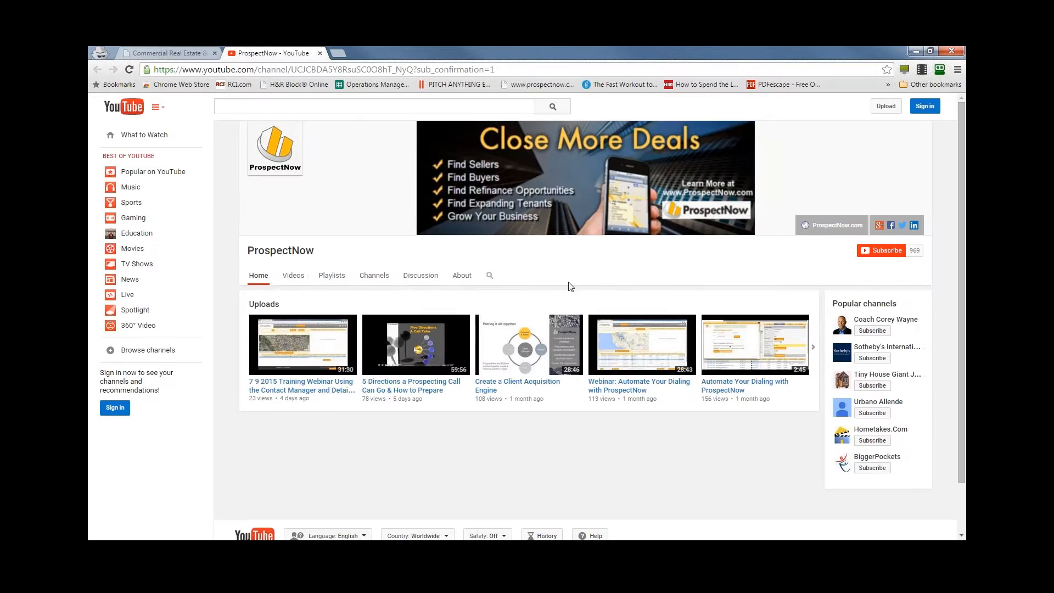
pyautogui.click(165, 52)
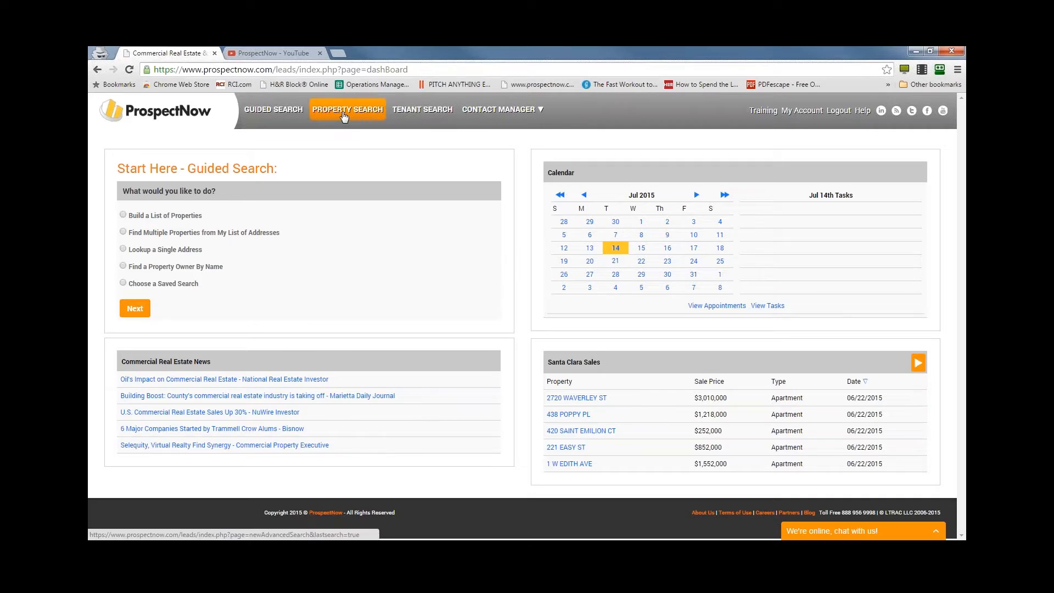
# - Open the property search criteria and reset all previously entered filters
pyautogui.click(344, 117)
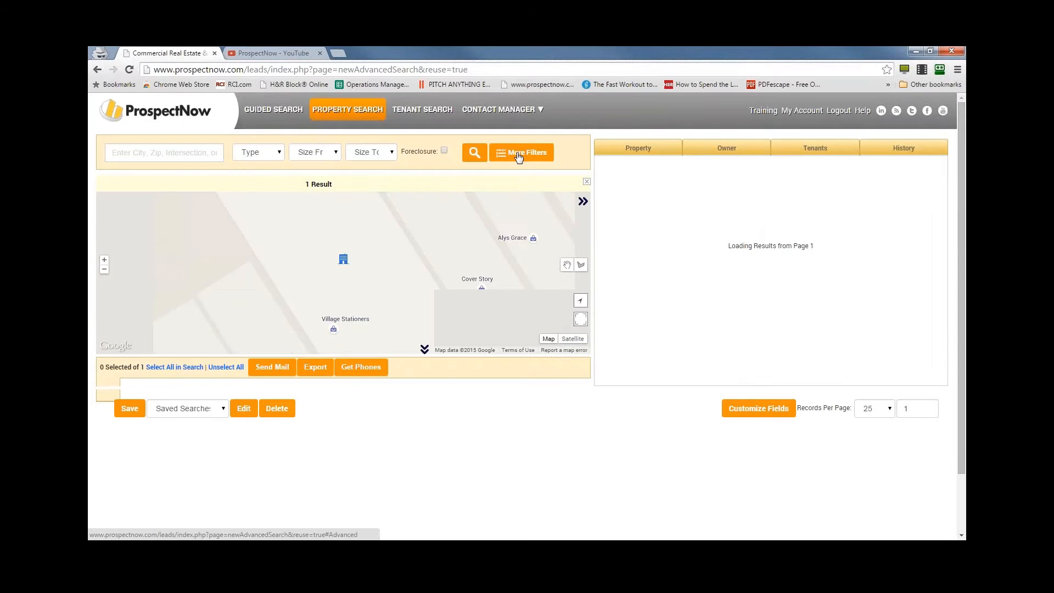
pyautogui.click(519, 155)
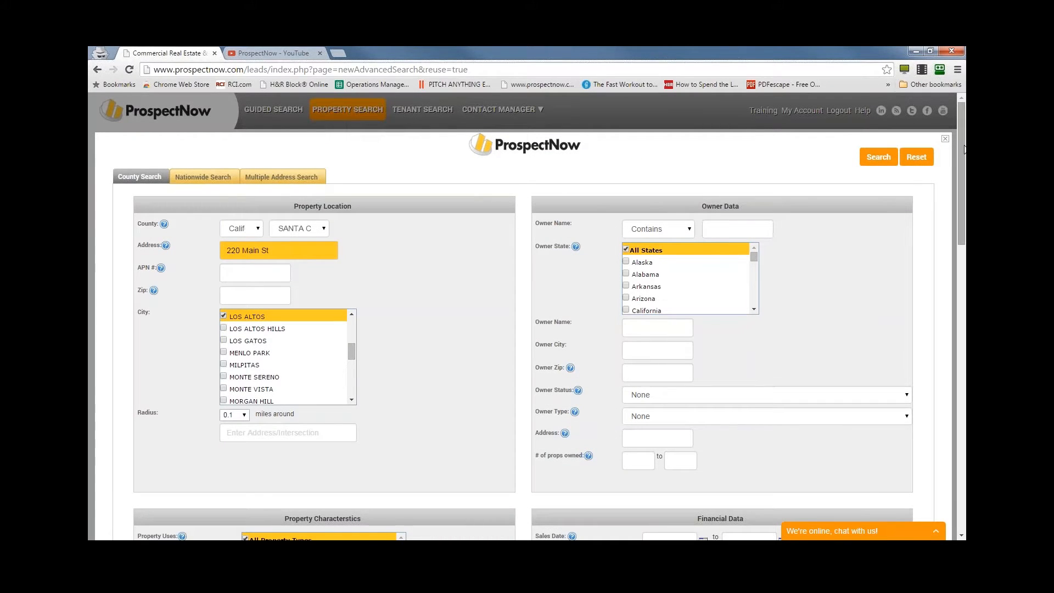
pyautogui.click(916, 157)
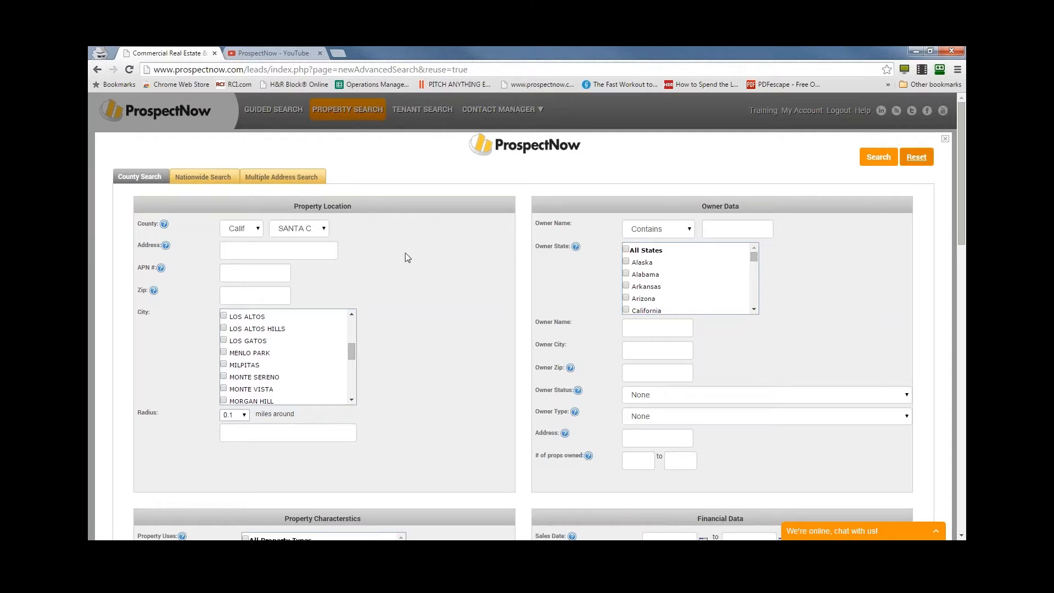
# - Examine the county search filters for property location, owner data, property characteristics and financial data
pyautogui.scroll(-3, 460, 334)
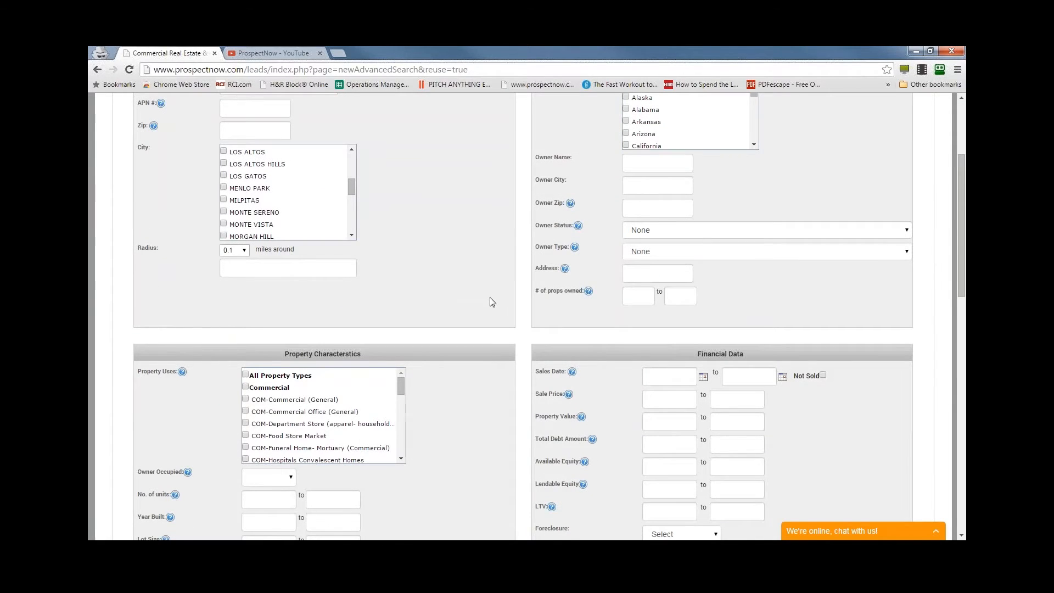
pyautogui.scroll(3, 491, 302)
pyautogui.scroll(-1, 490, 299)
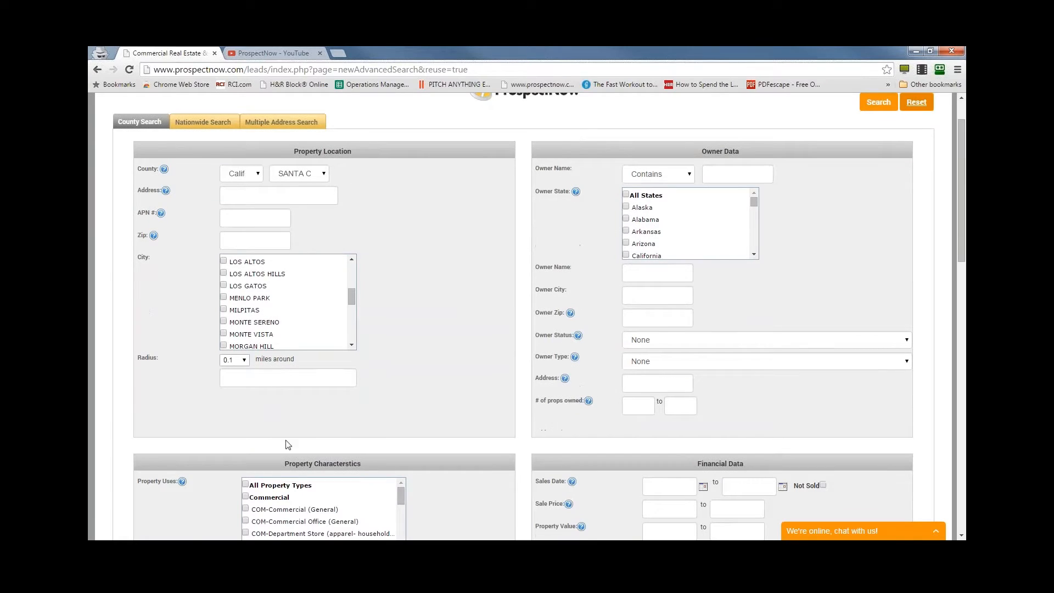
pyautogui.scroll(-4, 472, 318)
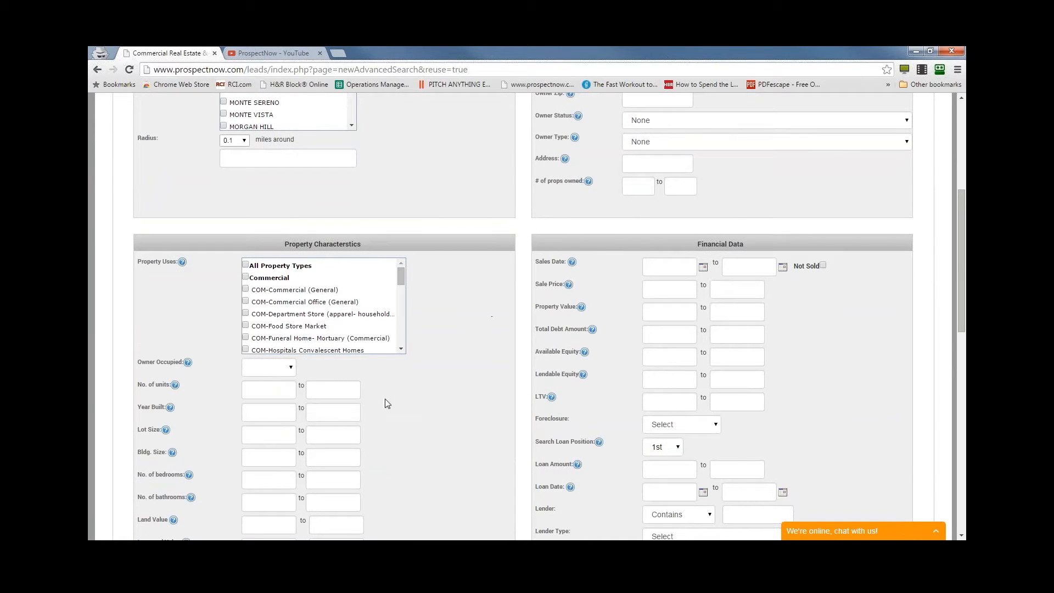
pyautogui.scroll(-6, 387, 404)
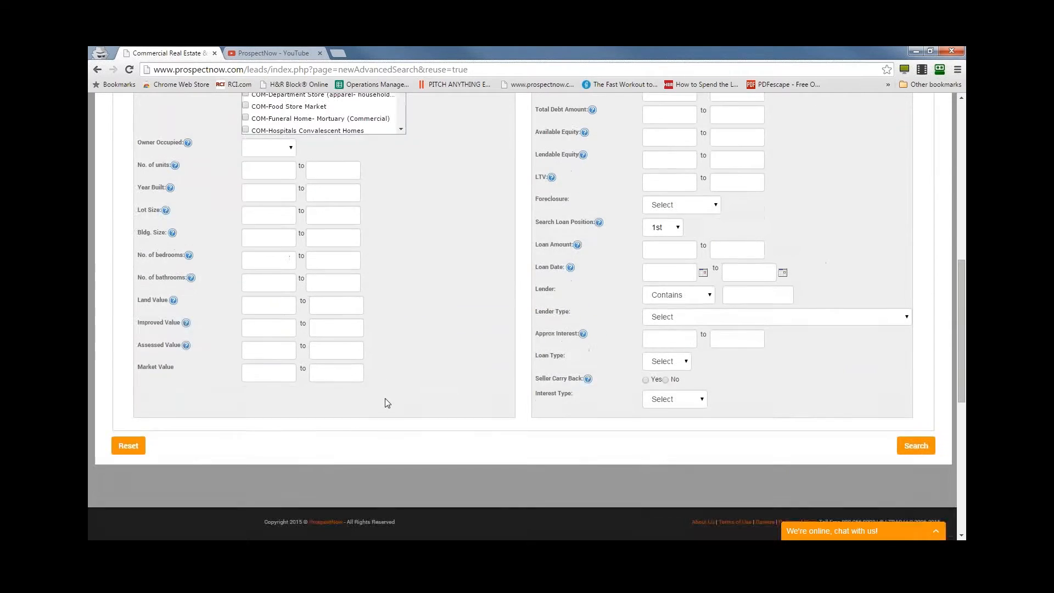
pyautogui.scroll(4, 387, 404)
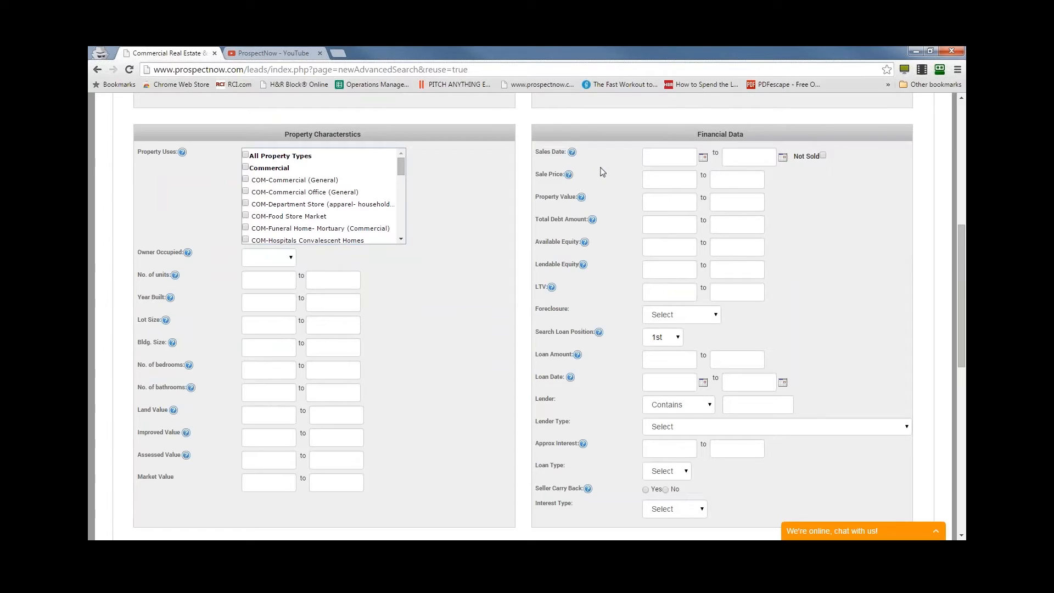
# - Review the remaining property characteristics and financial filters, and close the property search form
pyautogui.scroll(-2, 472, 313)
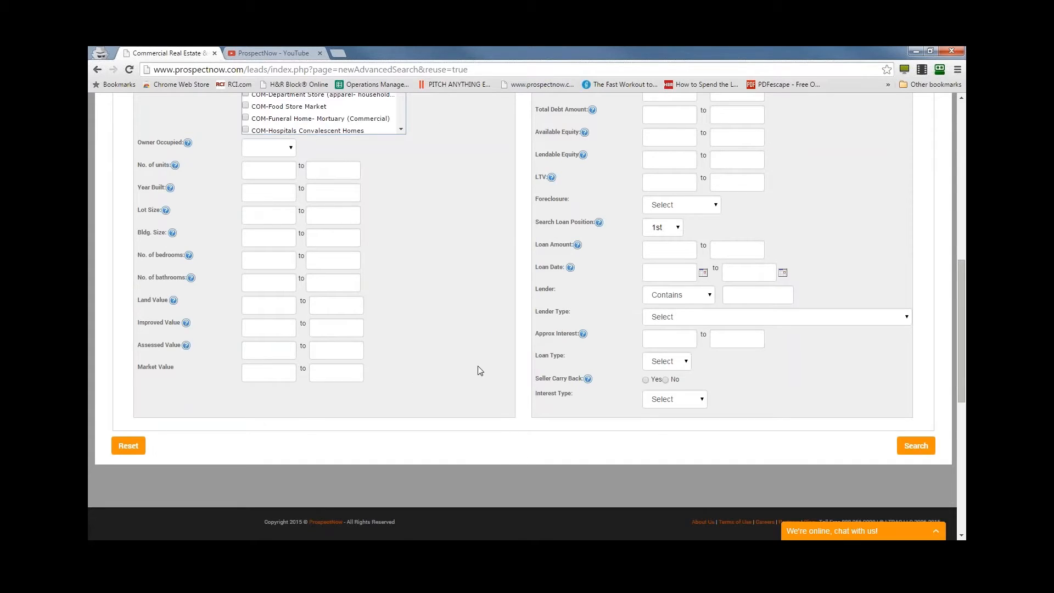
pyautogui.scroll(7, 478, 365)
pyautogui.scroll(1, 473, 404)
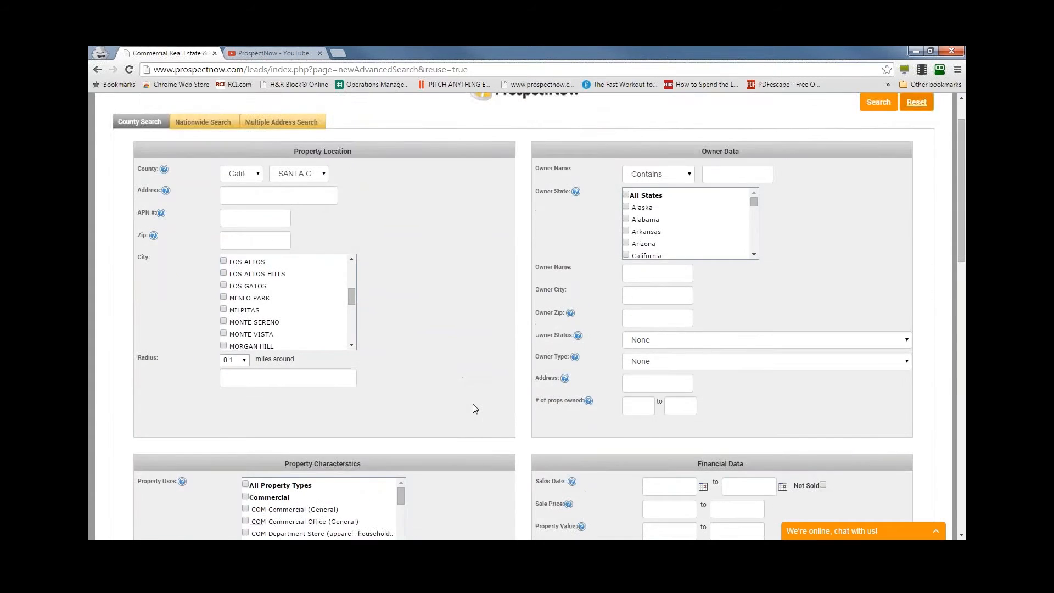
pyautogui.scroll(1, 472, 408)
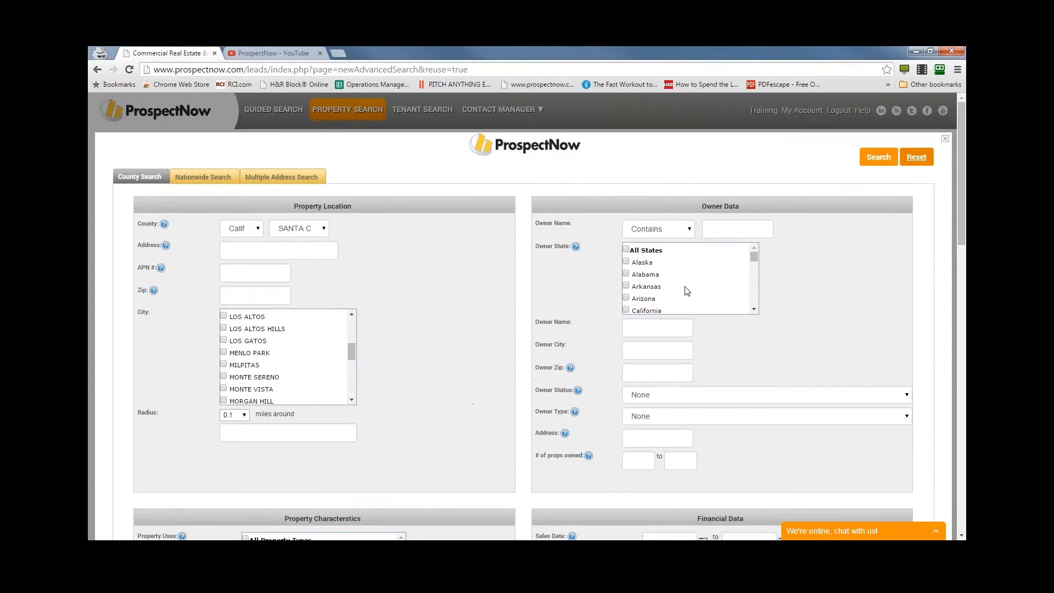
pyautogui.click(946, 138)
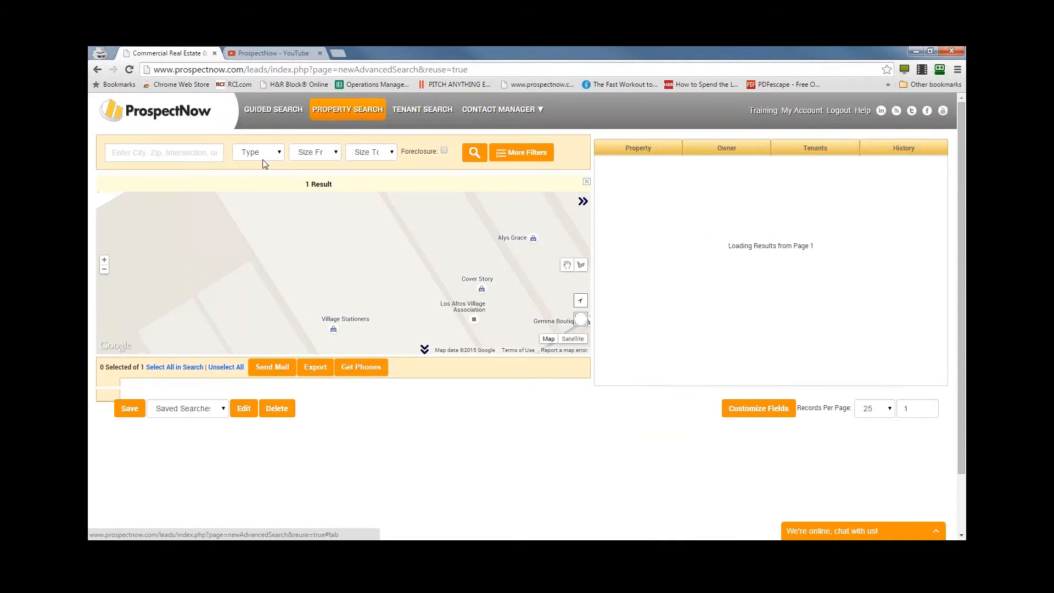
# - Start a guided search and choose to build a list of properties
pyautogui.click(253, 108)
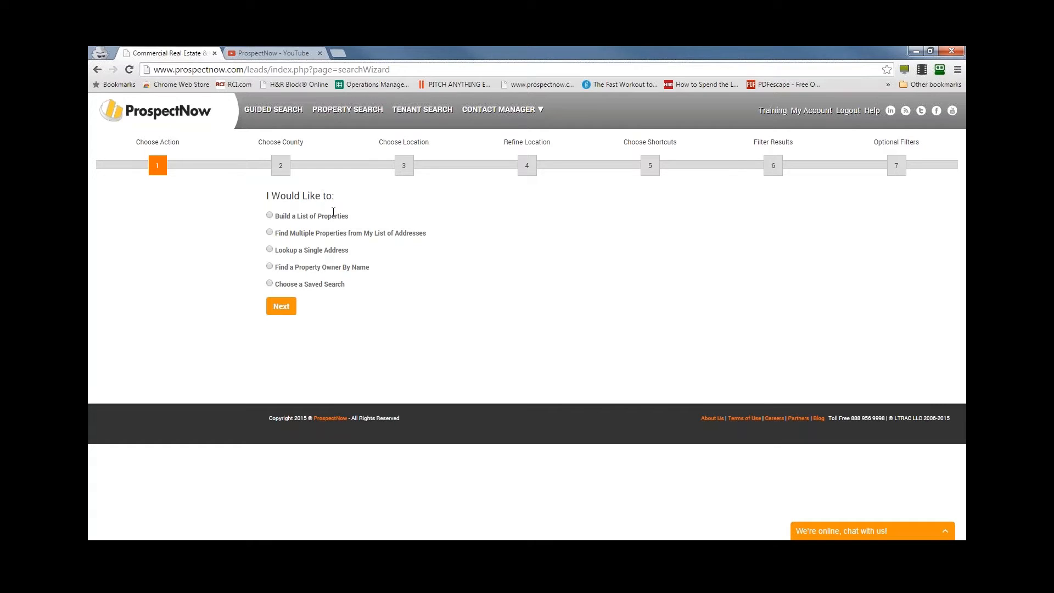
pyautogui.click(270, 216)
pyautogui.click(277, 307)
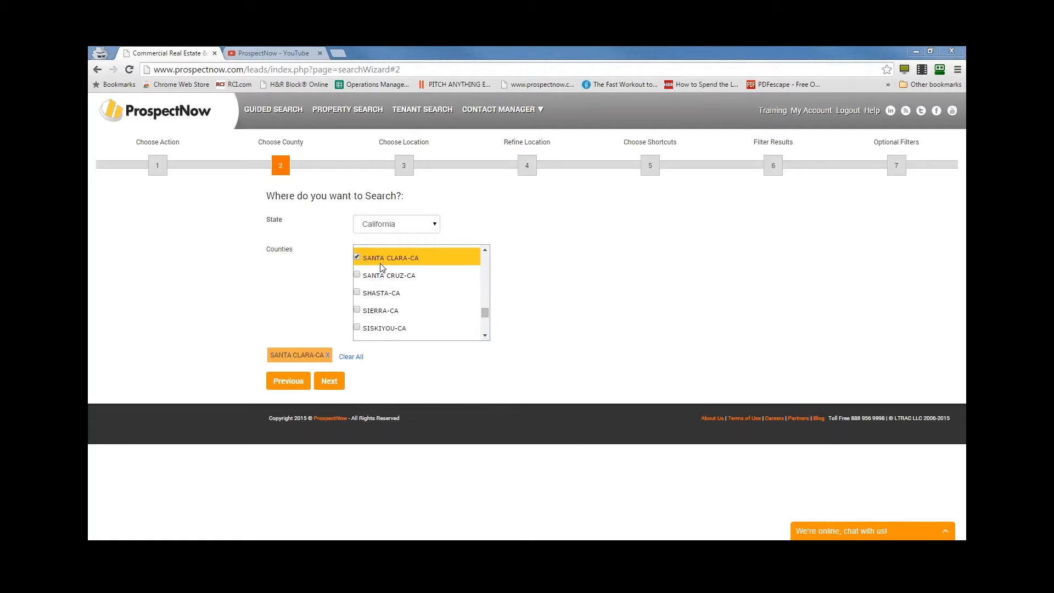
# - Try adding Santa Cruz and Shasta counties to the county selection one at a time, deselecting each again
pyautogui.click(373, 278)
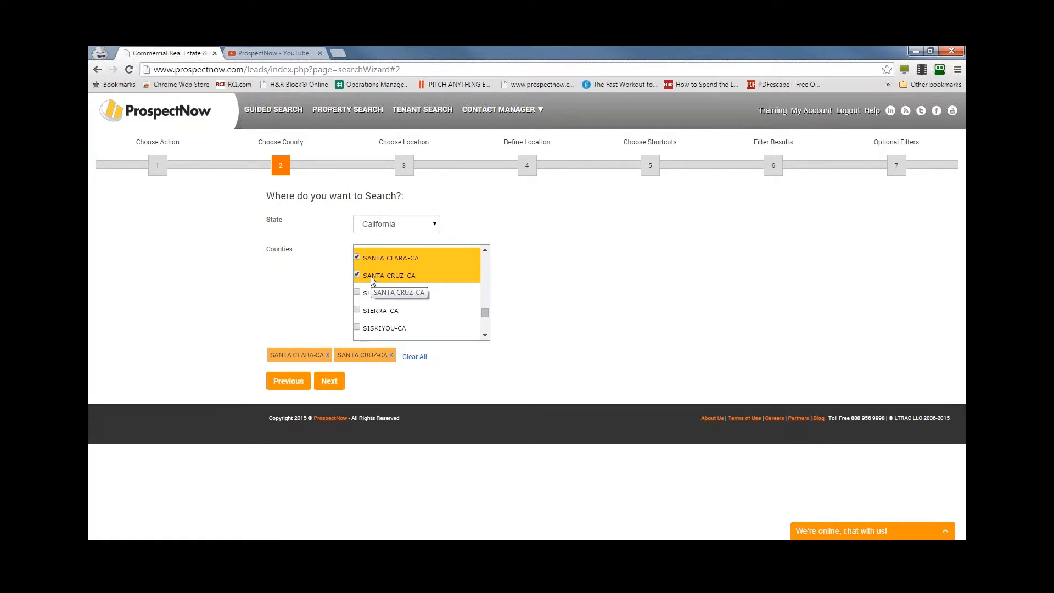
pyautogui.click(372, 277)
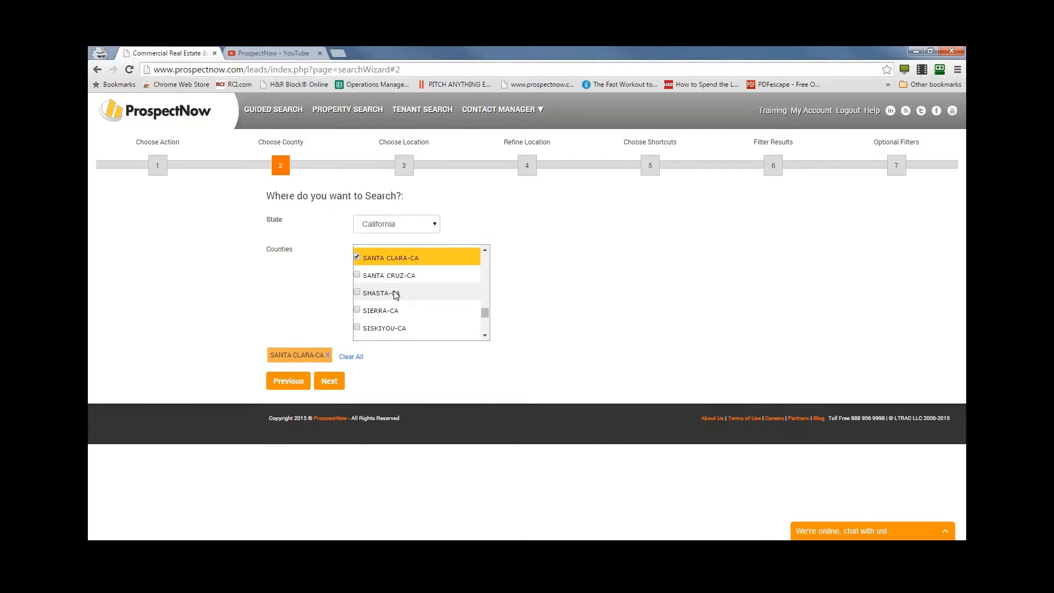
pyautogui.click(396, 295)
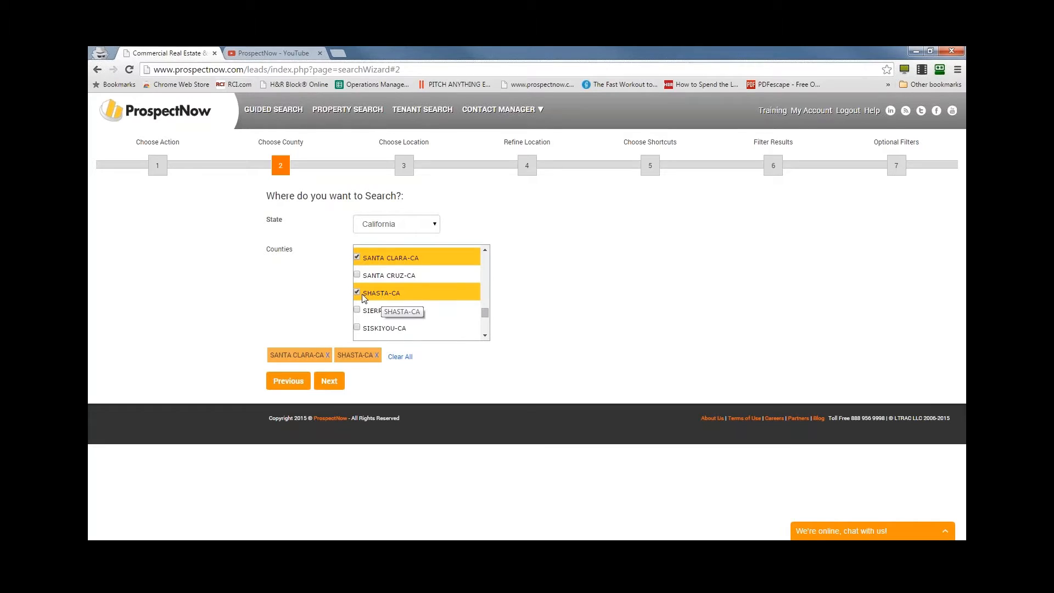
pyautogui.click(382, 295)
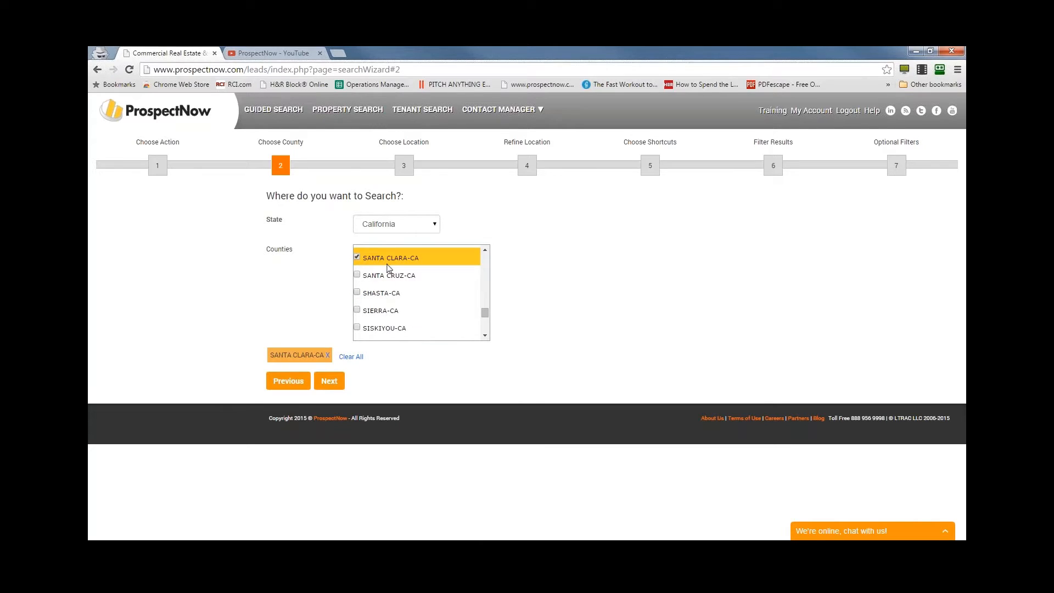
# - Continue with Santa Clara as the only county and choose to search an area on a map
pyautogui.click(328, 381)
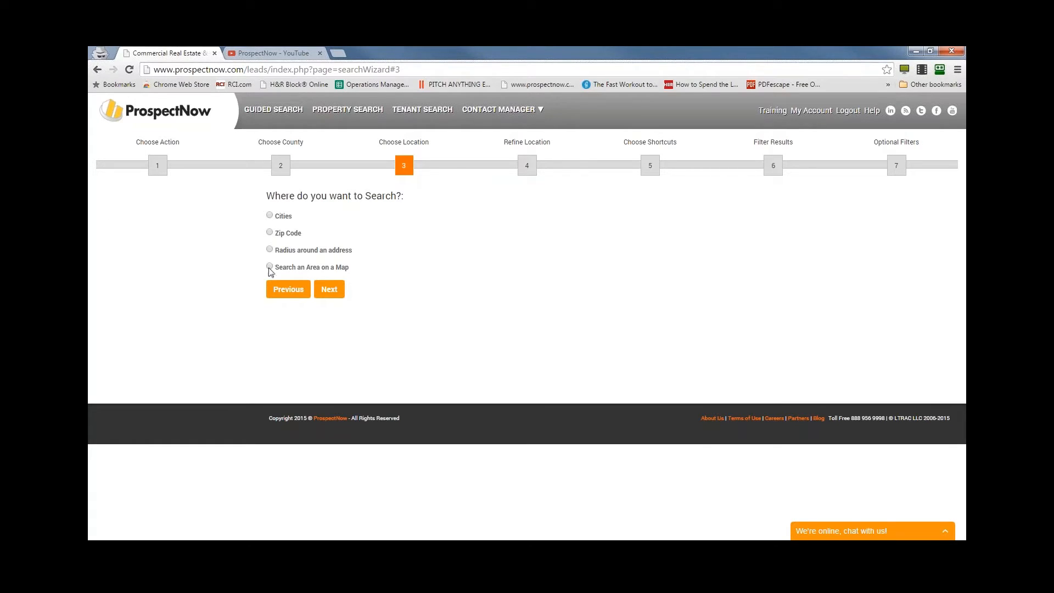
pyautogui.moveTo(275, 268); pyautogui.dragTo(384, 276)
pyautogui.click(397, 267)
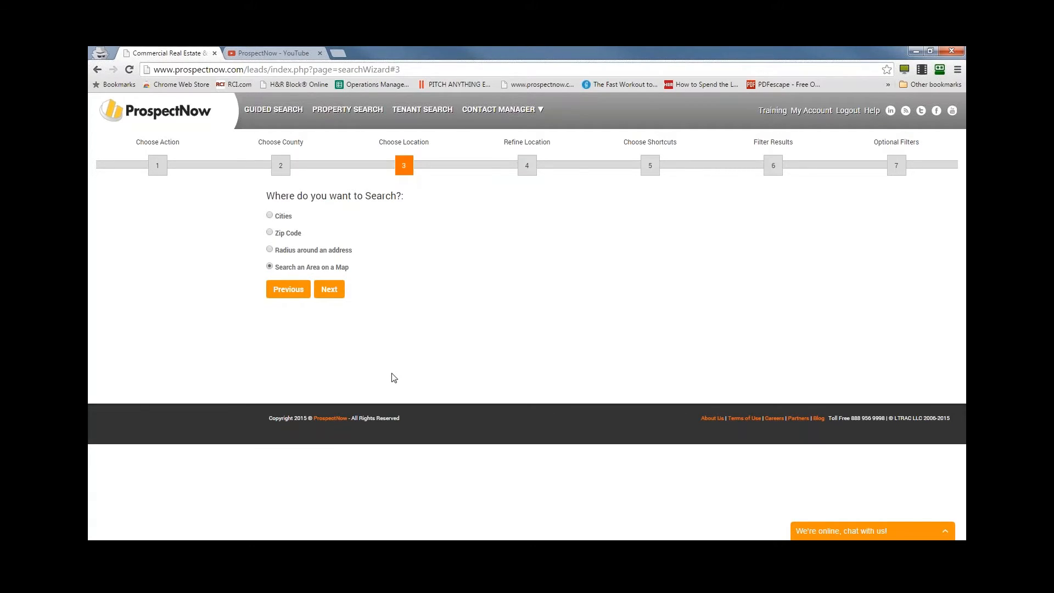
pyautogui.click(329, 289)
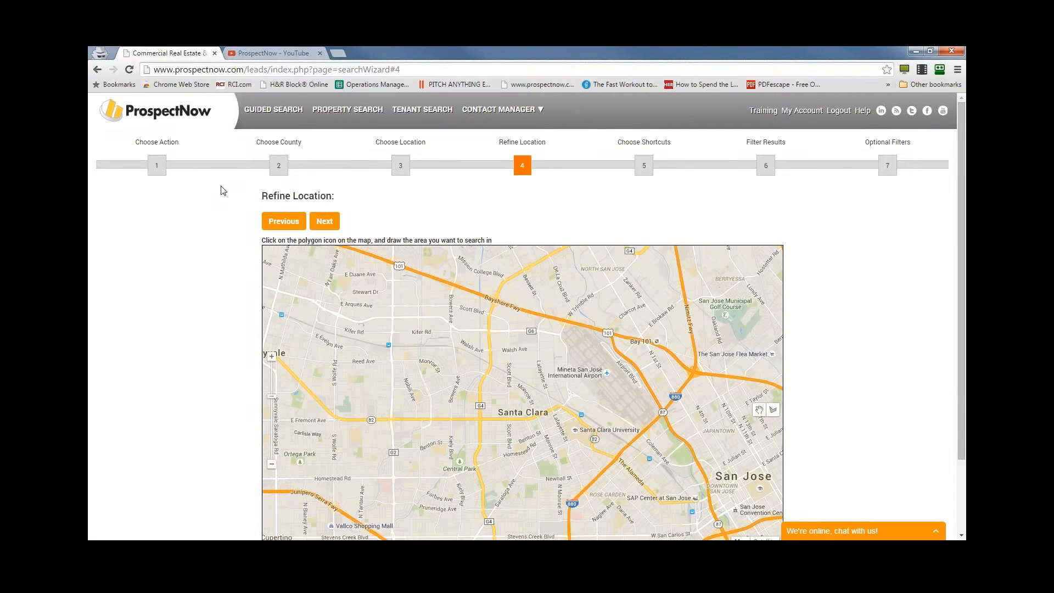
# - Draw a closed polygon search area on the map just west of central Santa Clara and proceed with it
pyautogui.scroll(-2, 200, 330)
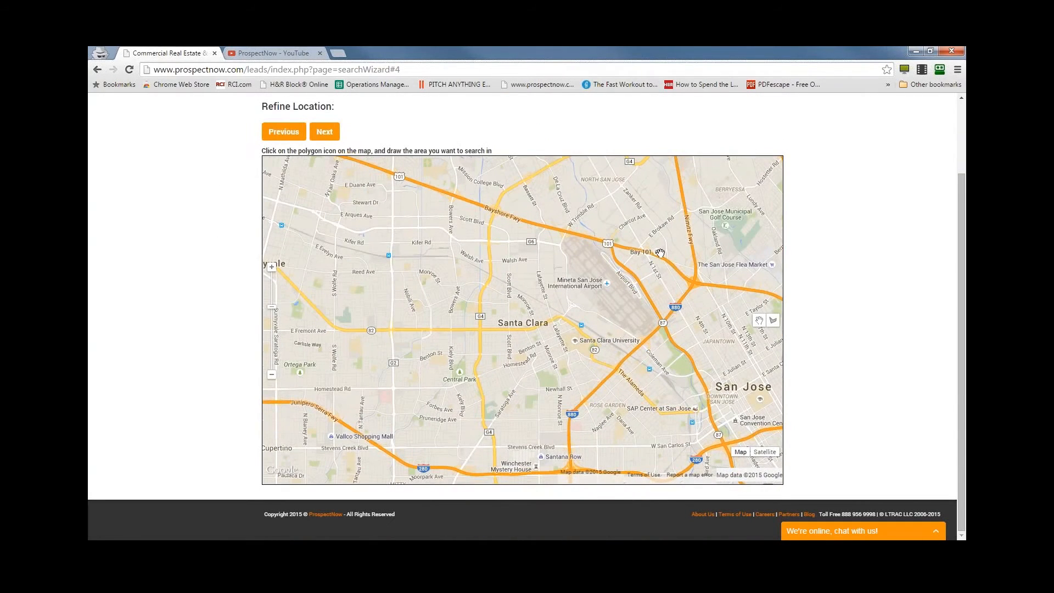
pyautogui.click(774, 322)
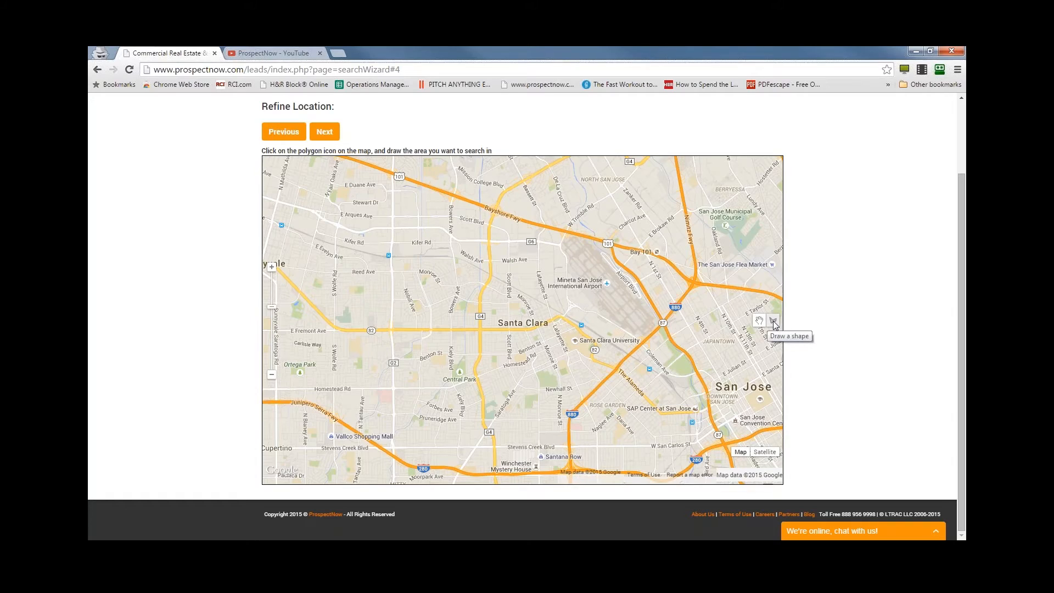
pyautogui.click(774, 322)
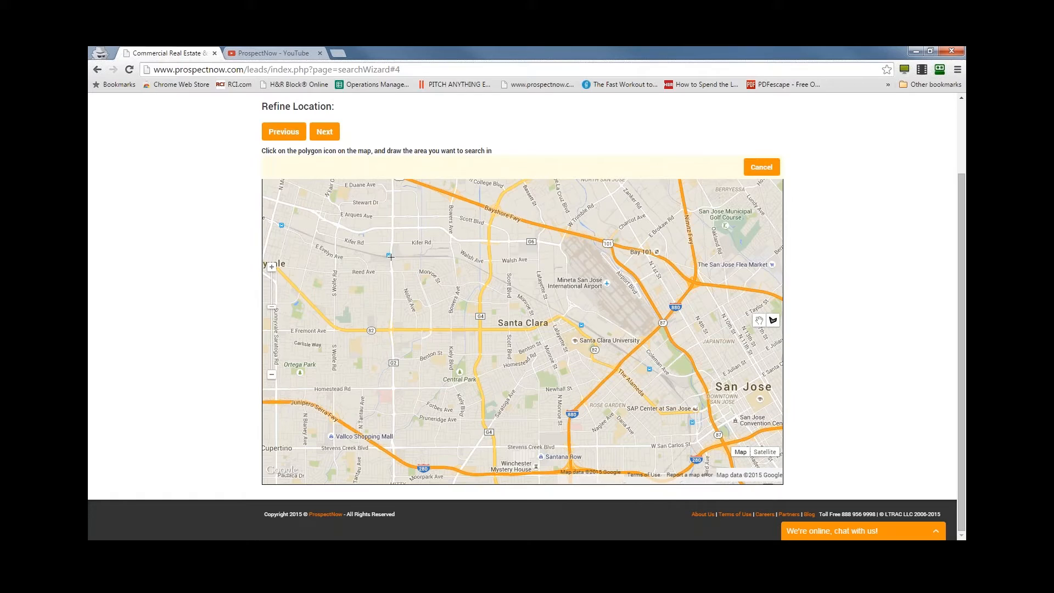
pyautogui.click(392, 331)
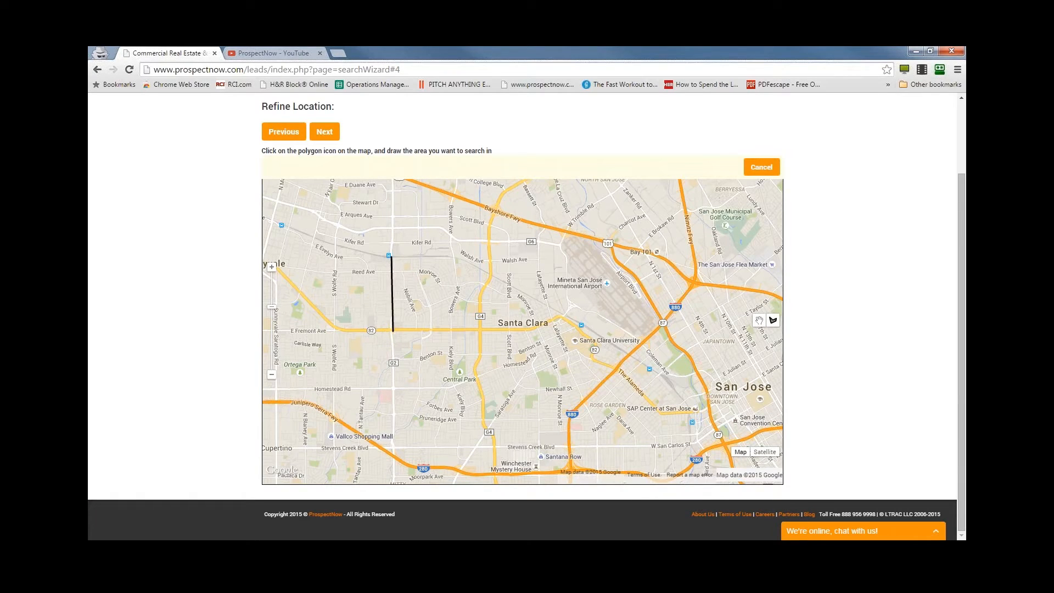
pyautogui.click(286, 331)
pyautogui.click(287, 391)
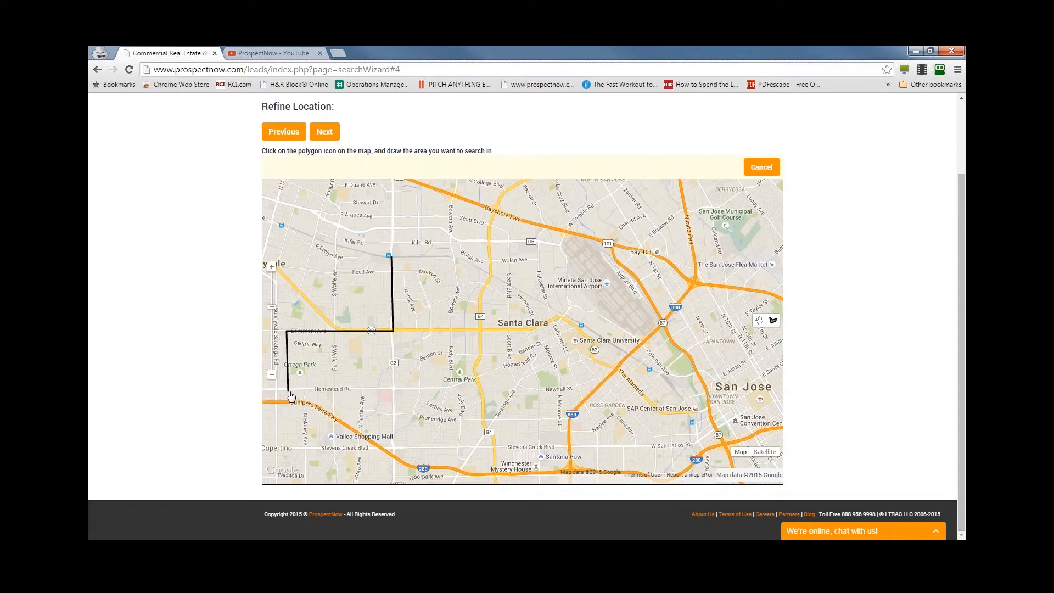
pyautogui.click(396, 390)
pyautogui.click(482, 330)
pyautogui.click(482, 254)
pyautogui.click(392, 260)
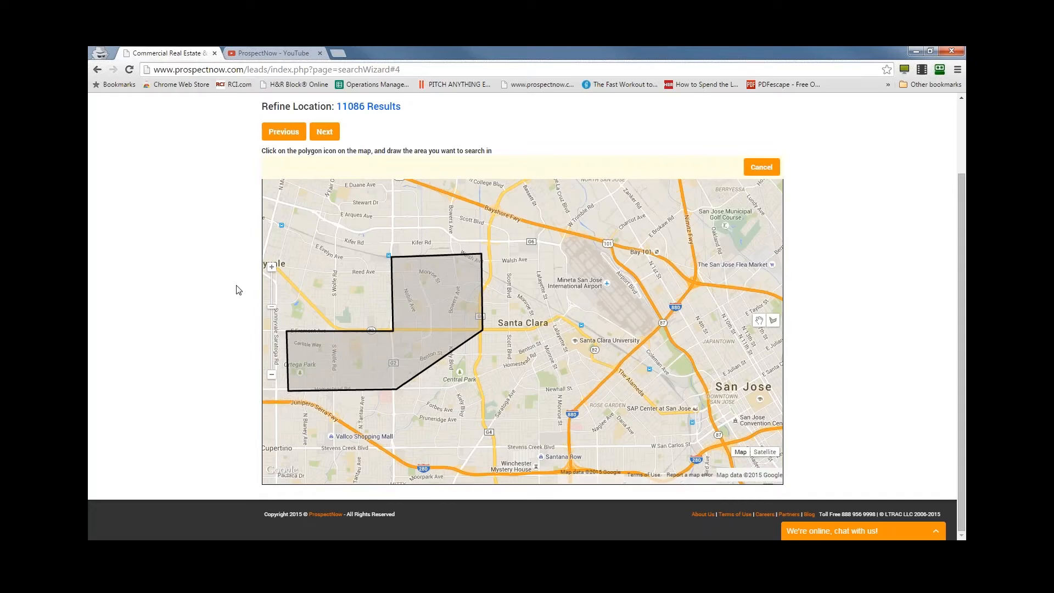
pyautogui.scroll(1, 237, 290)
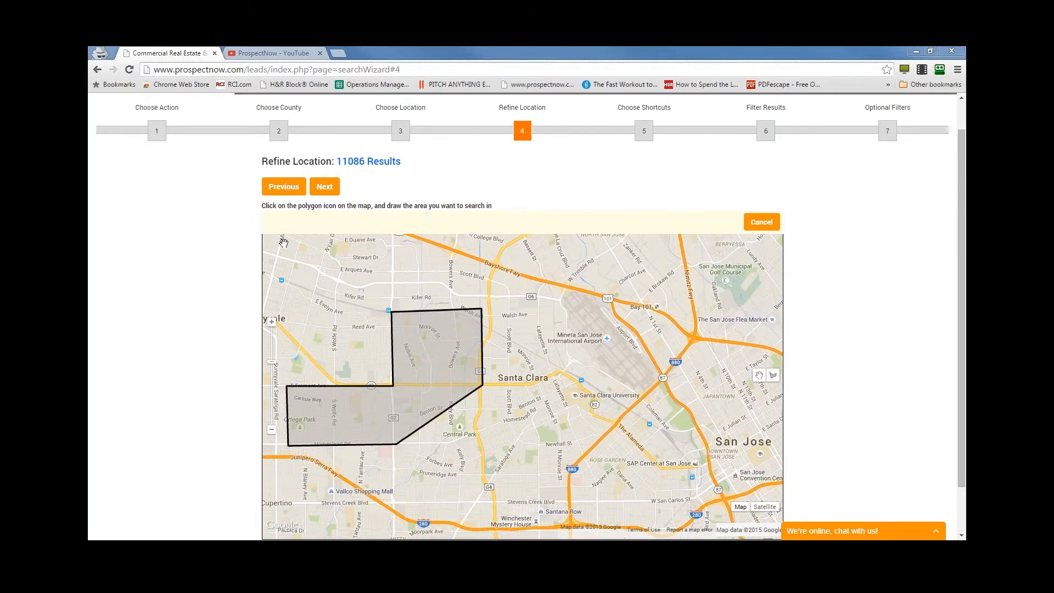
pyautogui.click(324, 188)
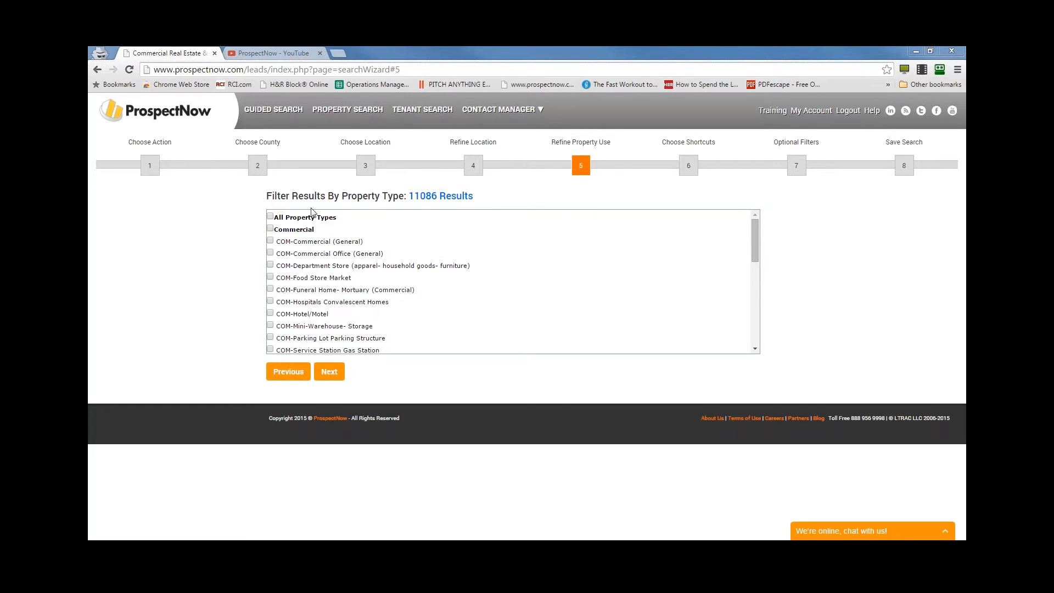
# - Try filtering by Commercial, Commercial Office, Food Store Market and Funeral Home property types, and clear all of them again
pyautogui.click(315, 231)
pyautogui.click(313, 231)
pyautogui.click(316, 254)
pyautogui.click(316, 277)
pyautogui.click(316, 289)
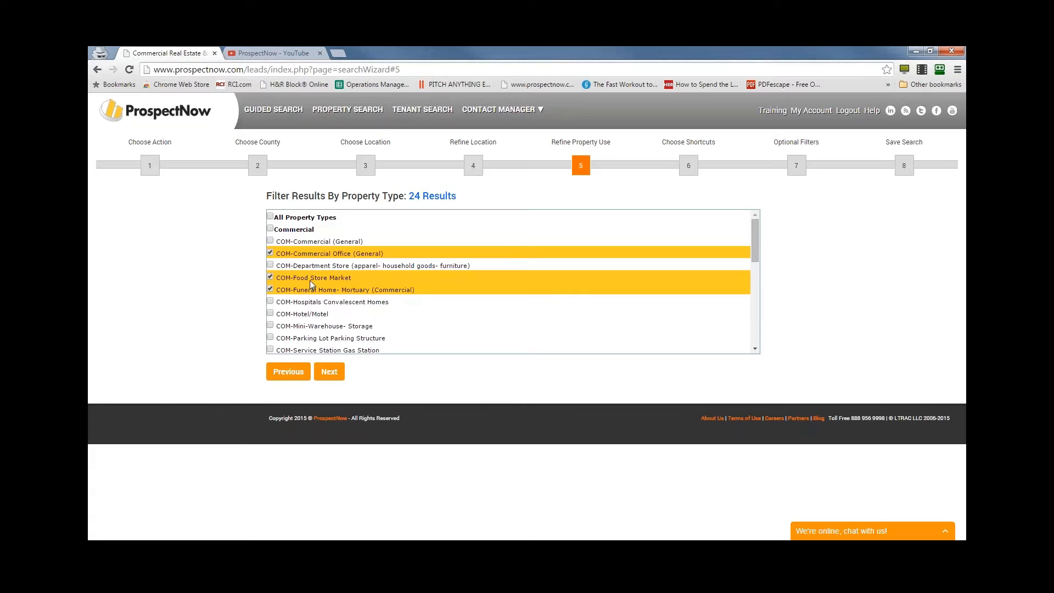
pyautogui.click(306, 254)
pyautogui.click(307, 280)
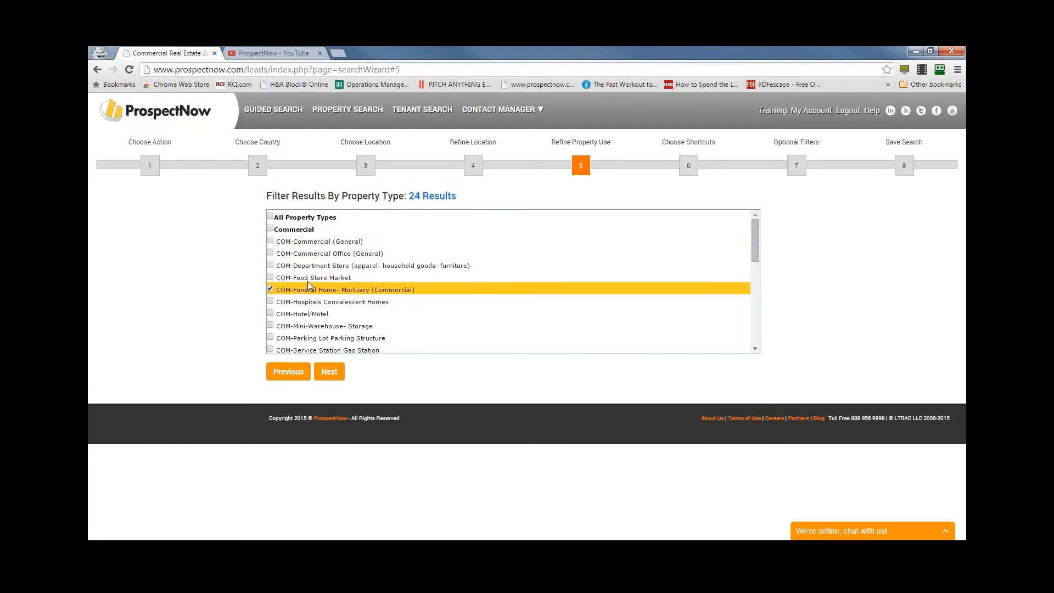
pyautogui.click(519, 328)
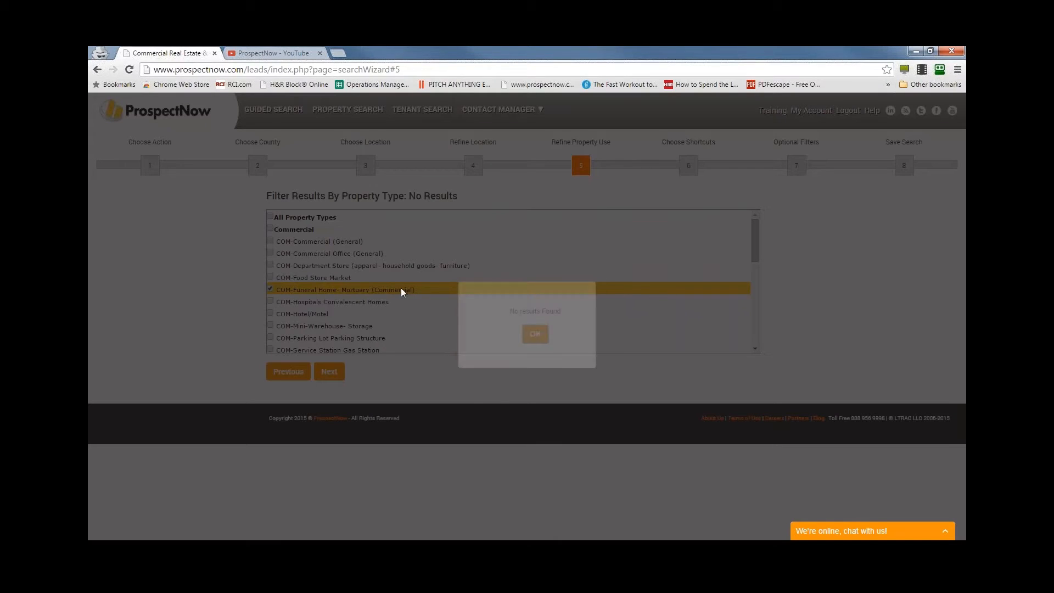
pyautogui.click(400, 288)
# - Filter the guided search by the Multi-Family property type, including RES-Apartments
pyautogui.scroll(-1, 401, 291)
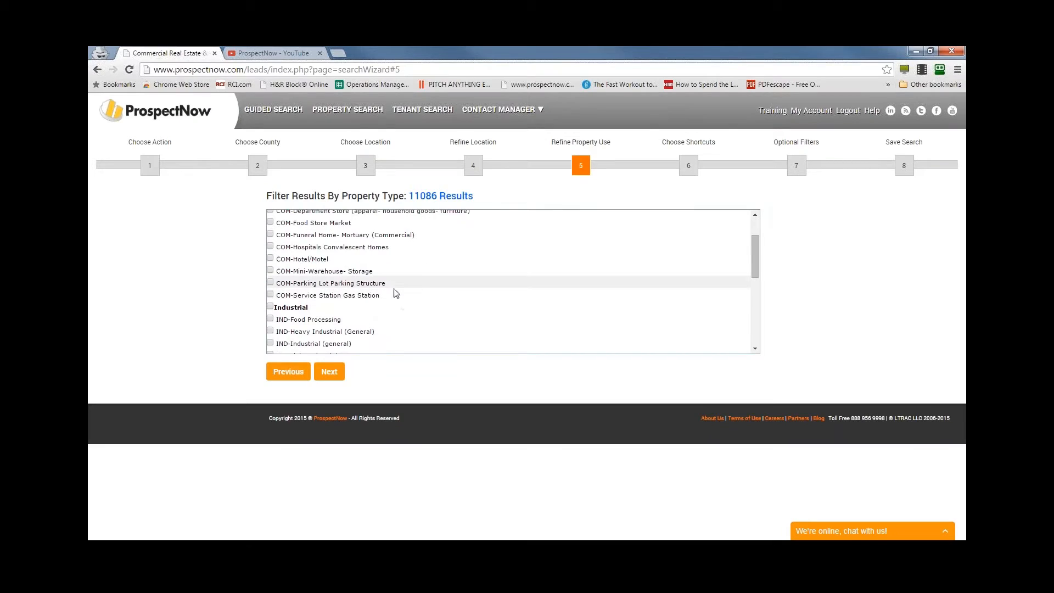
pyautogui.scroll(-1, 348, 305)
pyautogui.scroll(-1, 347, 307)
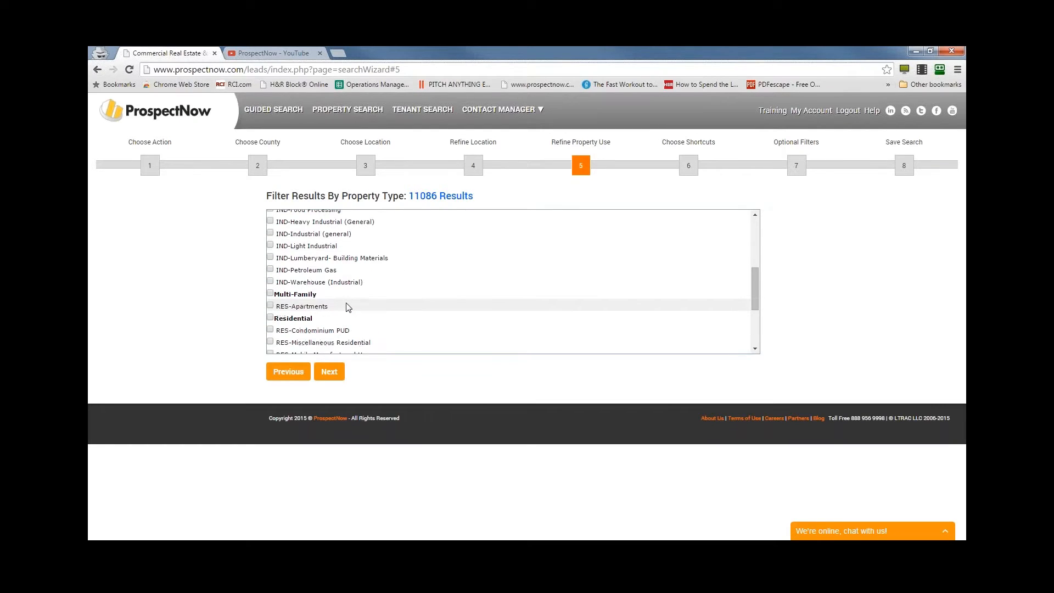
pyautogui.scroll(-2, 346, 307)
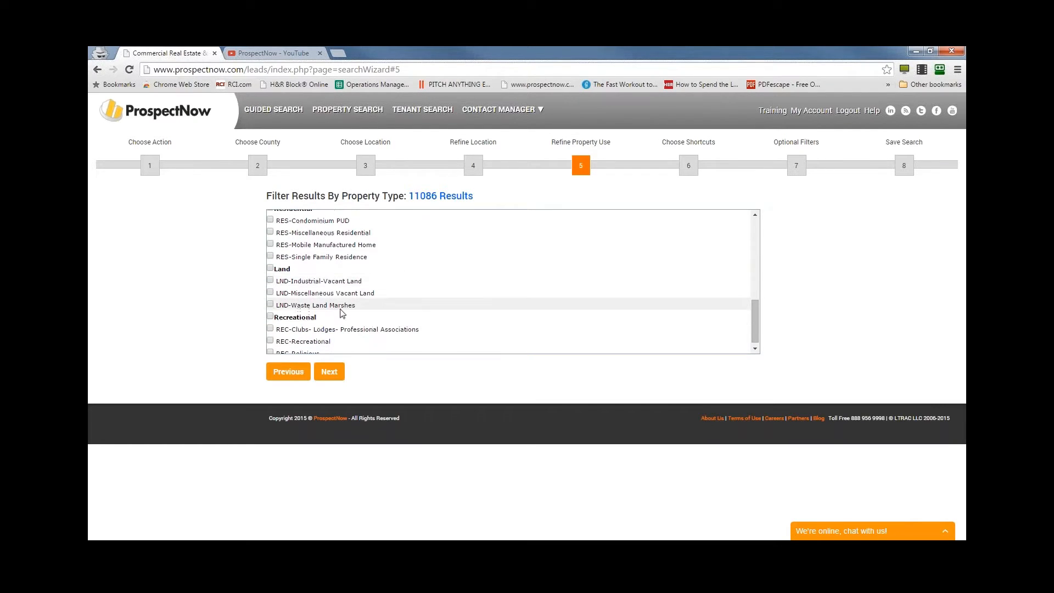
pyautogui.scroll(2, 343, 310)
pyautogui.click(322, 295)
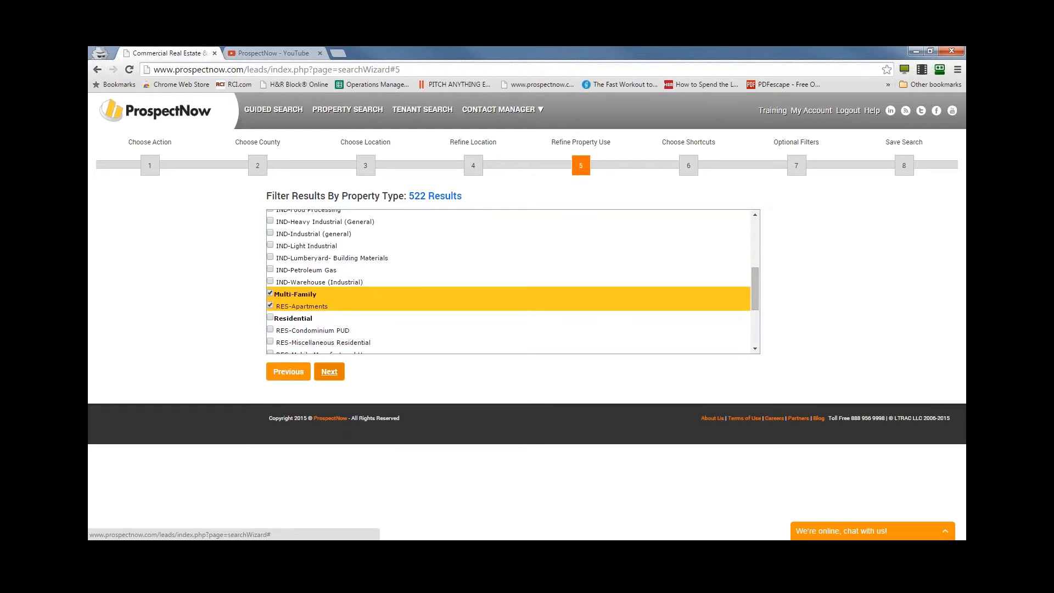
# - Continue to the shortcuts choice and show the shortcuts for Finding Potential Sellers
pyautogui.click(329, 372)
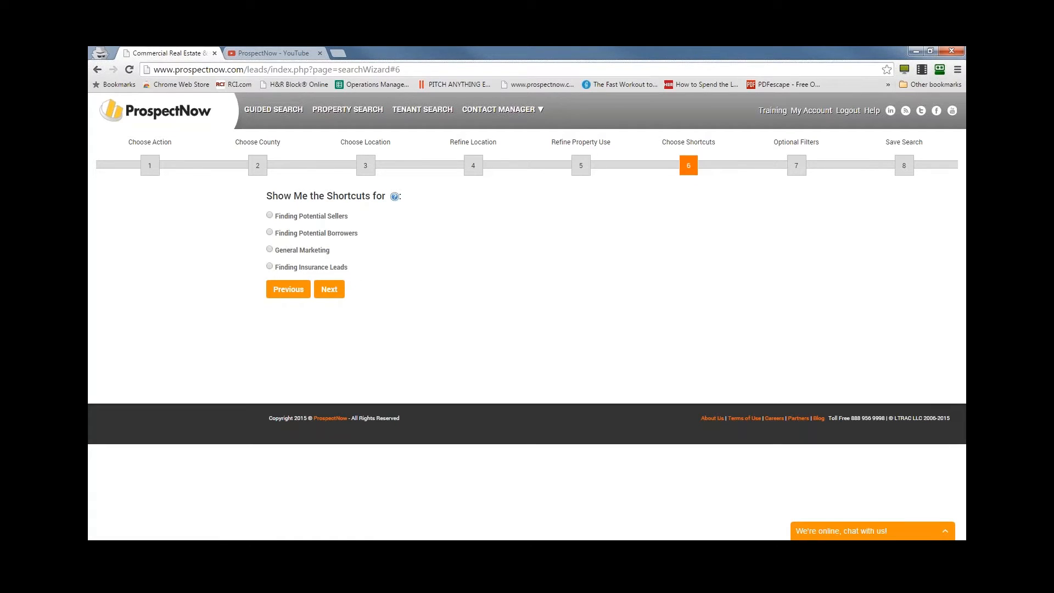
pyautogui.click(270, 216)
pyautogui.click(336, 292)
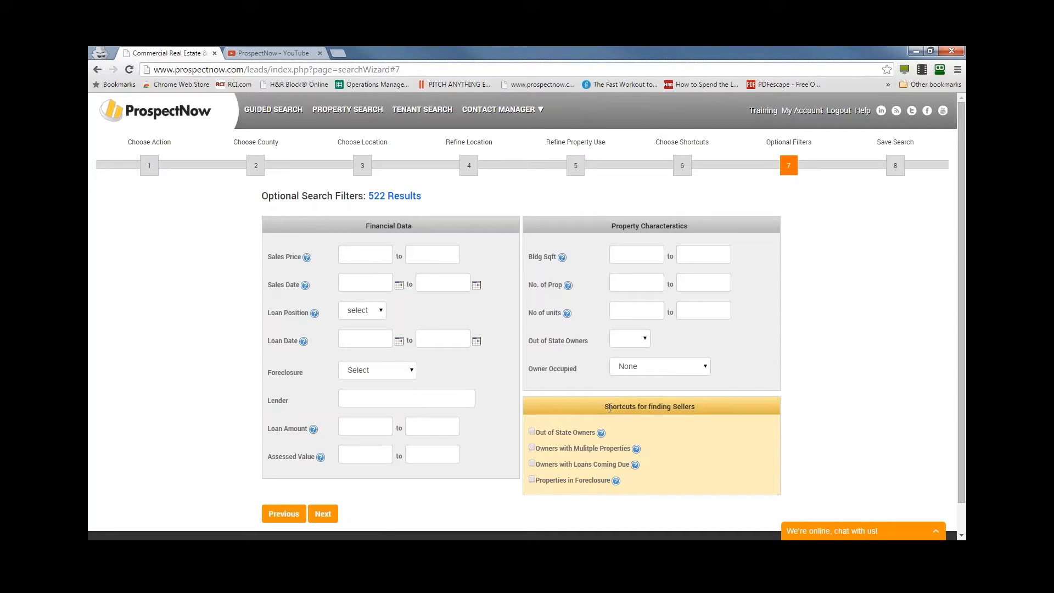
# - Try the out-of-state, multiple-property, loans-coming-due and foreclosure seller shortcuts one by one, clear each, and go back to the shortcuts choice
pyautogui.click(532, 432)
pyautogui.click(532, 432)
pyautogui.click(532, 448)
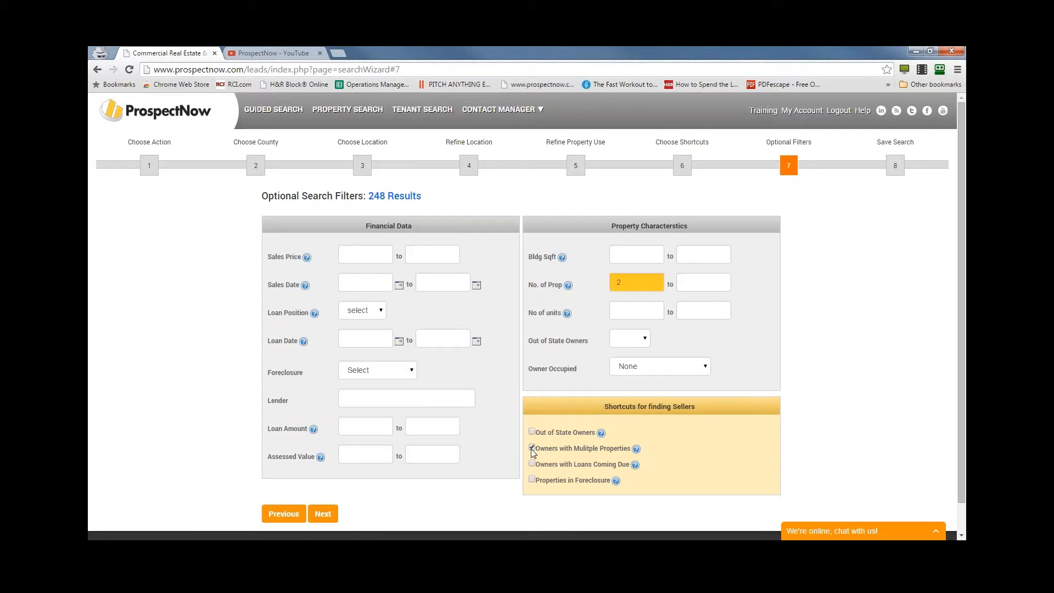
pyautogui.click(531, 448)
pyautogui.click(532, 463)
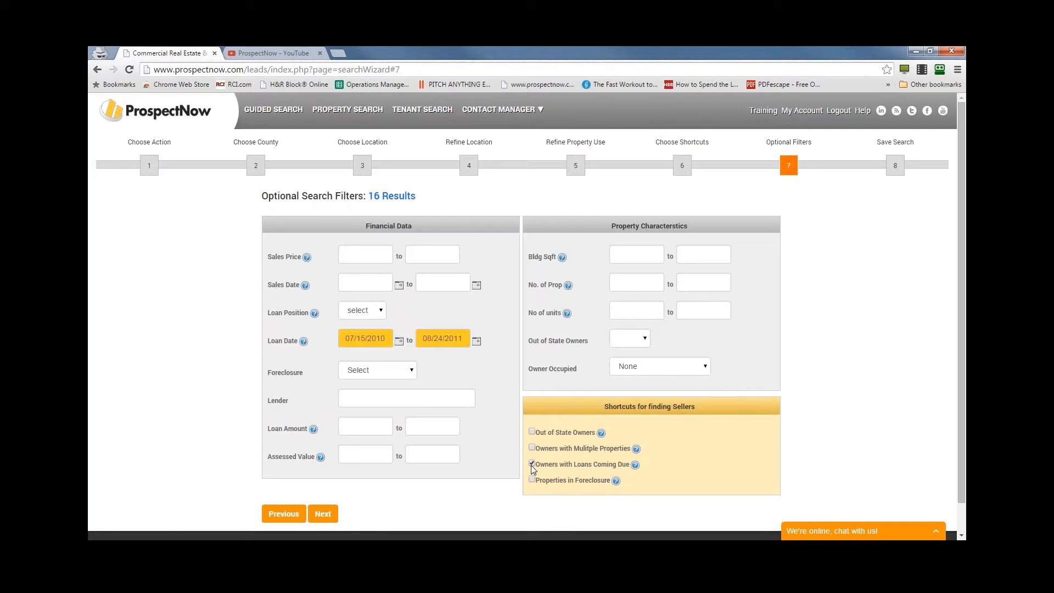
pyautogui.click(531, 464)
pyautogui.click(531, 479)
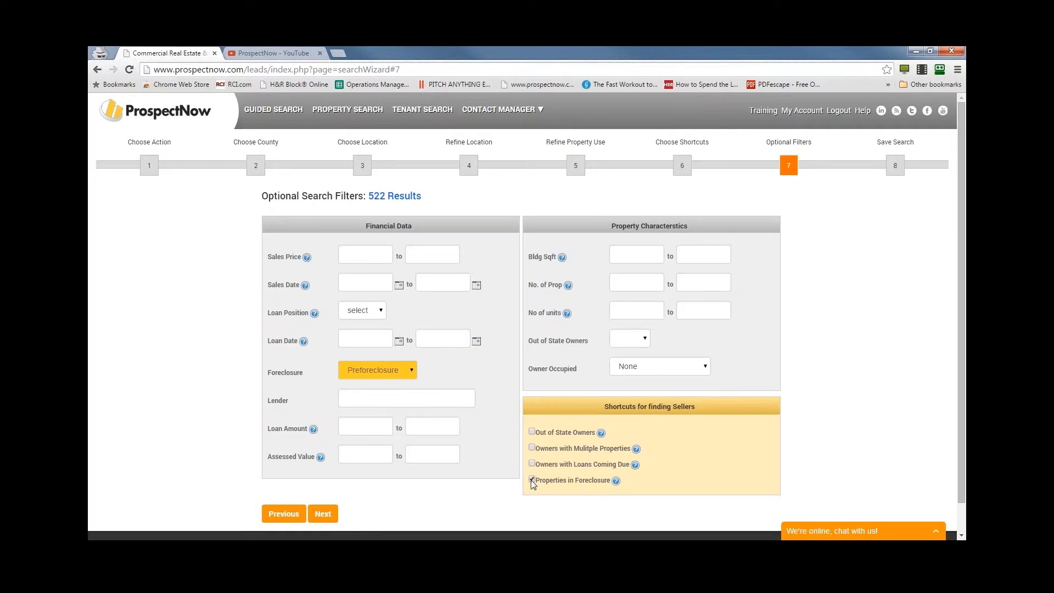
pyautogui.click(522, 325)
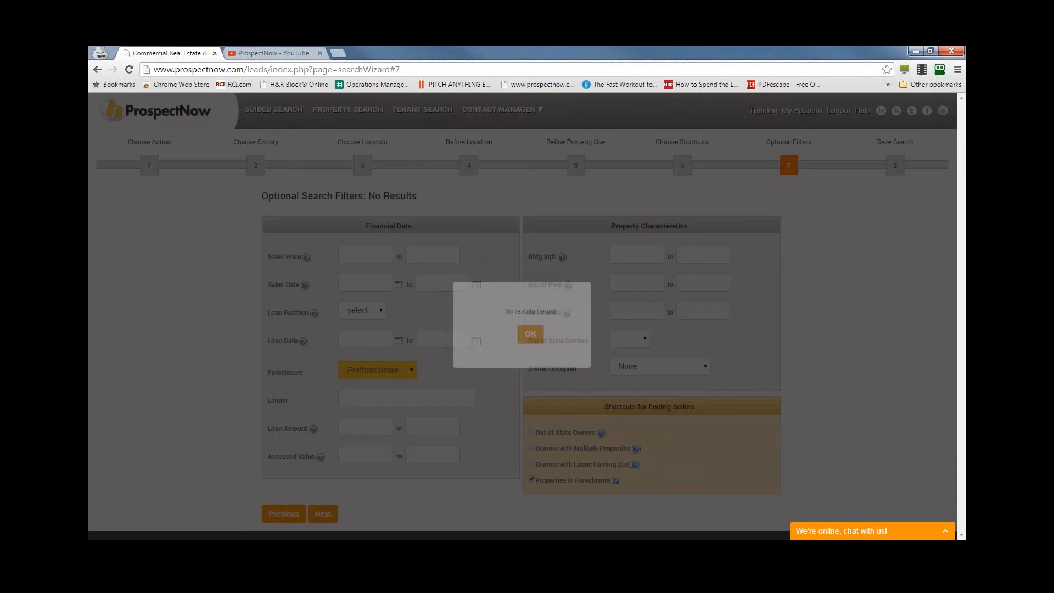
pyautogui.click(531, 480)
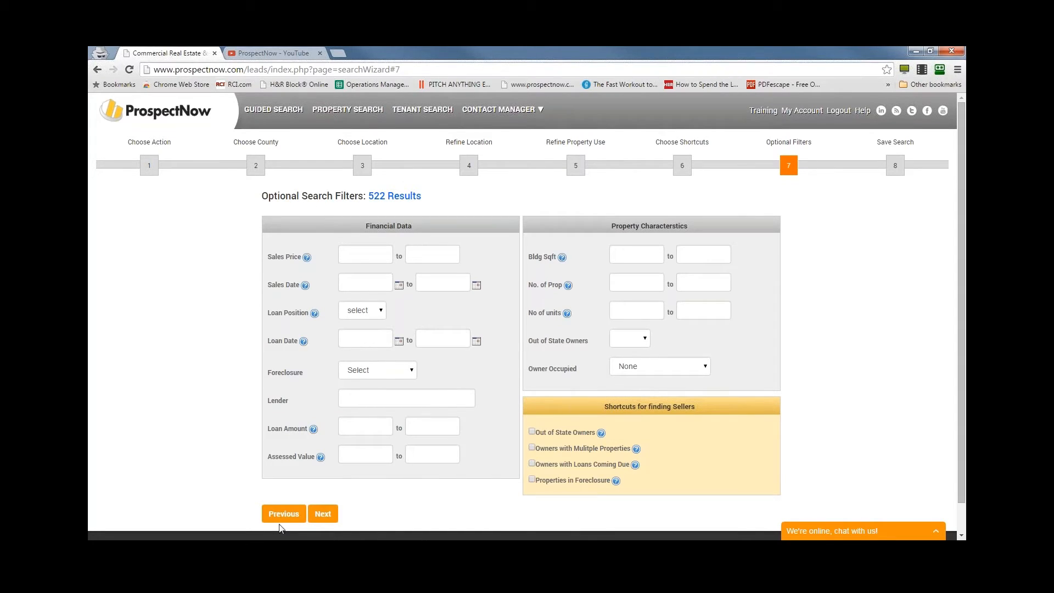
pyautogui.click(286, 515)
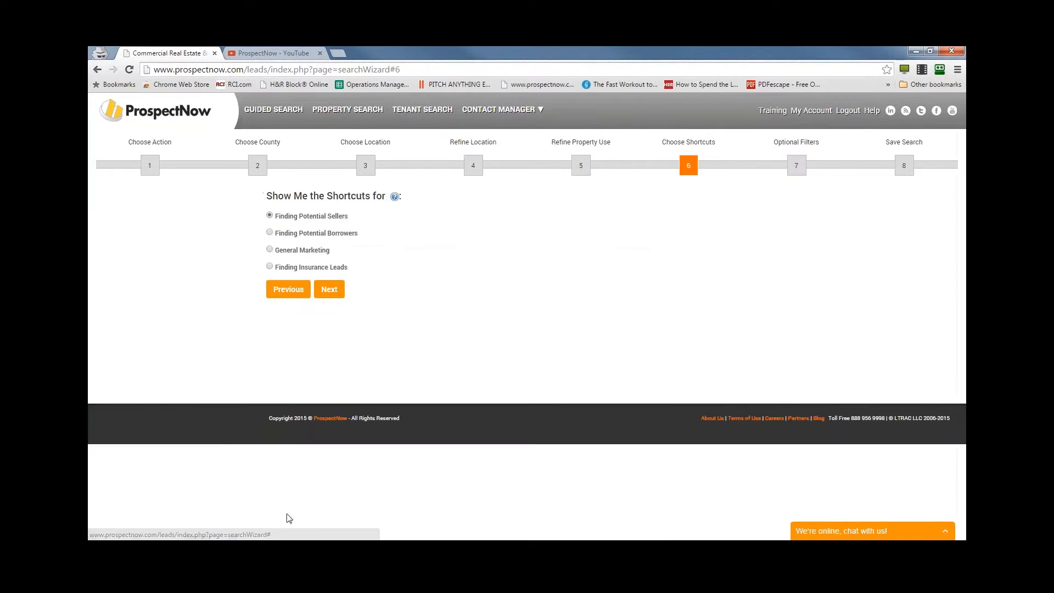
# - Try the Finding Potential Borrowers shortcut for loans originated 6 years ago, clear it, and go back to the shortcuts choice
pyautogui.moveTo(275, 216); pyautogui.dragTo(405, 220)
pyautogui.click(404, 221)
pyautogui.click(269, 233)
pyautogui.click(328, 289)
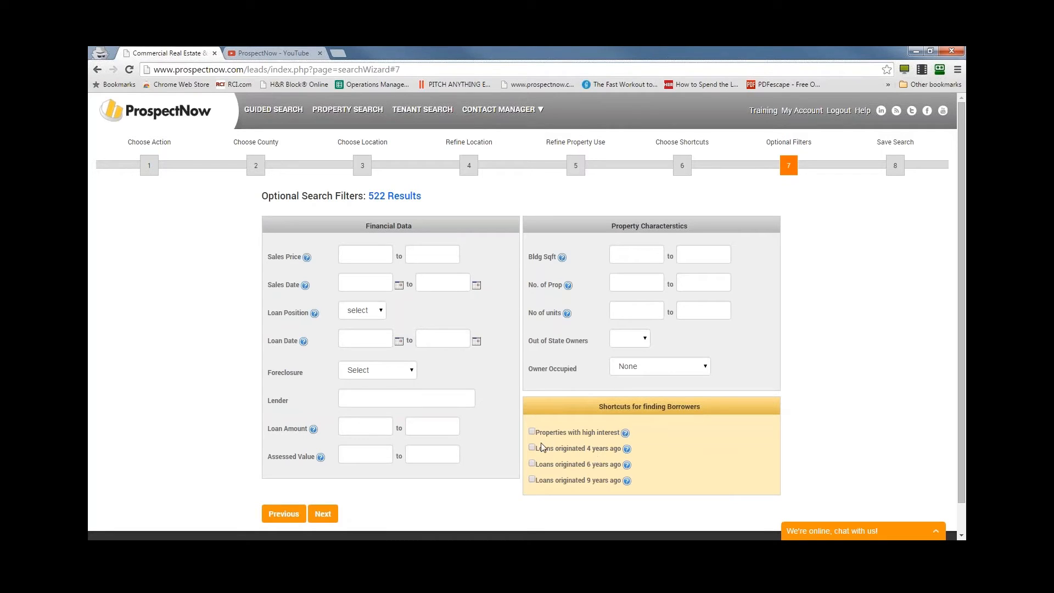
pyautogui.click(532, 465)
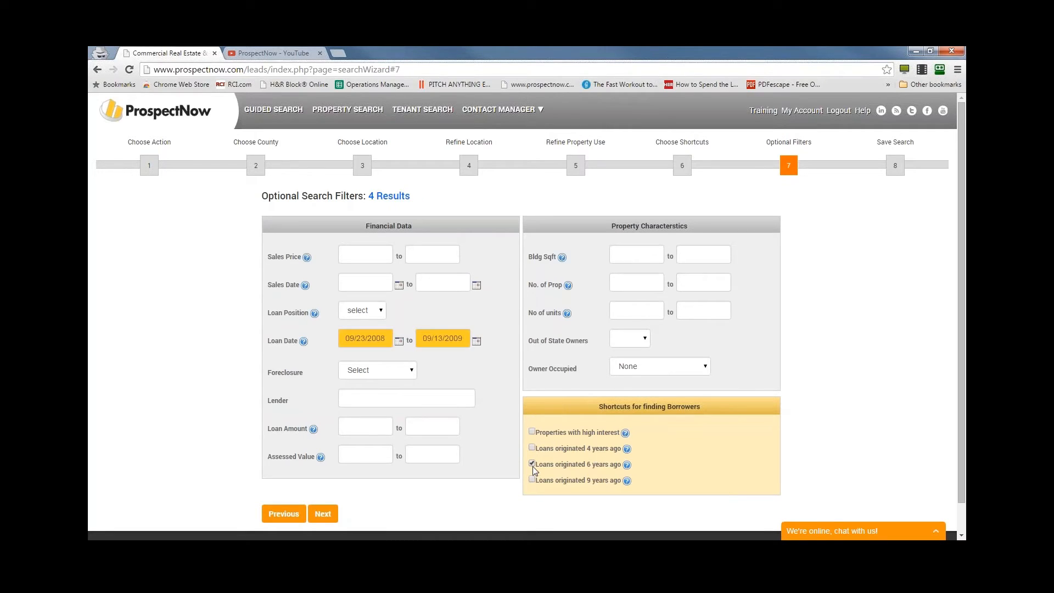
pyautogui.click(532, 464)
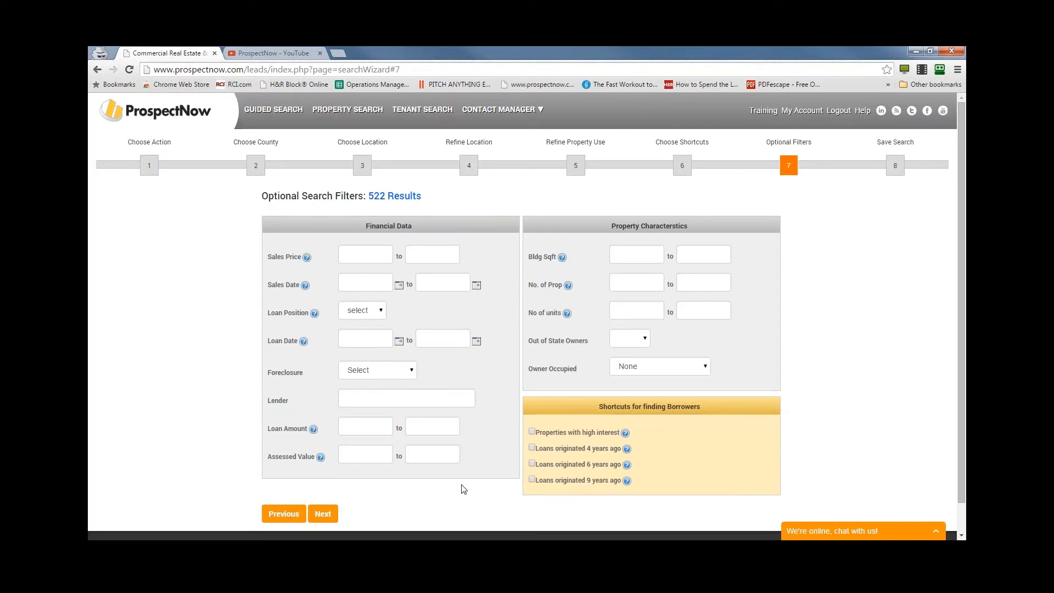
pyautogui.click(284, 512)
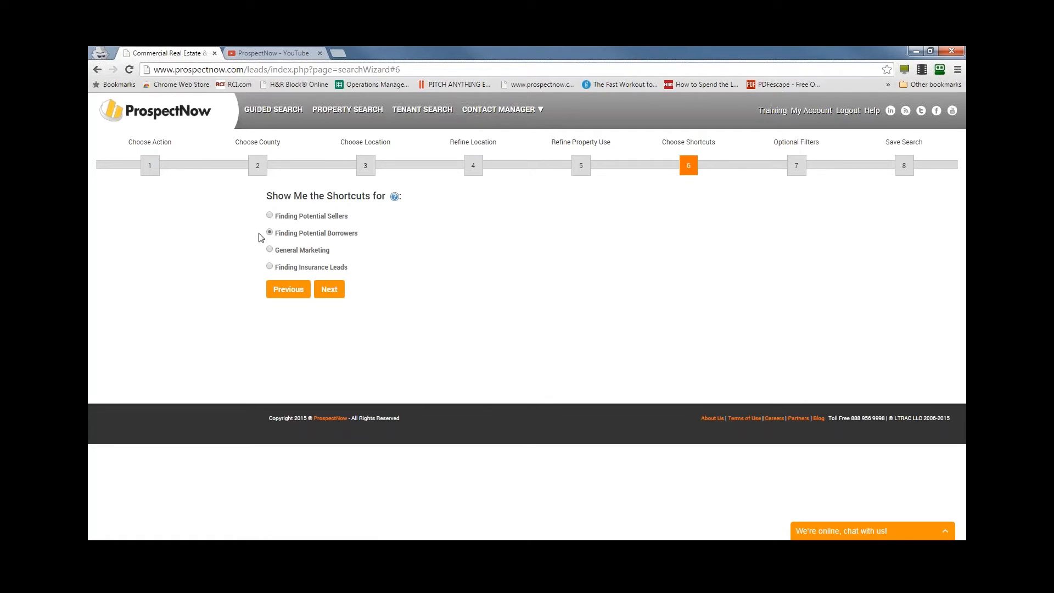
# - Choose the shortcuts for Finding Potential Sellers and filter for owners with multiple properties, with a minimum of 3 properties
pyautogui.click(272, 215)
pyautogui.click(323, 291)
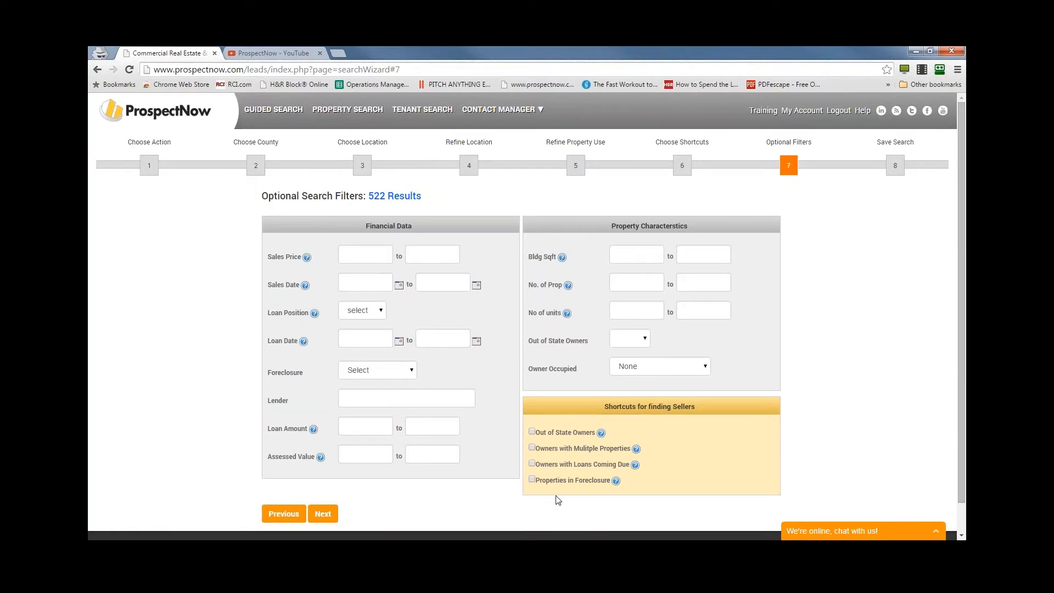
pyautogui.click(532, 448)
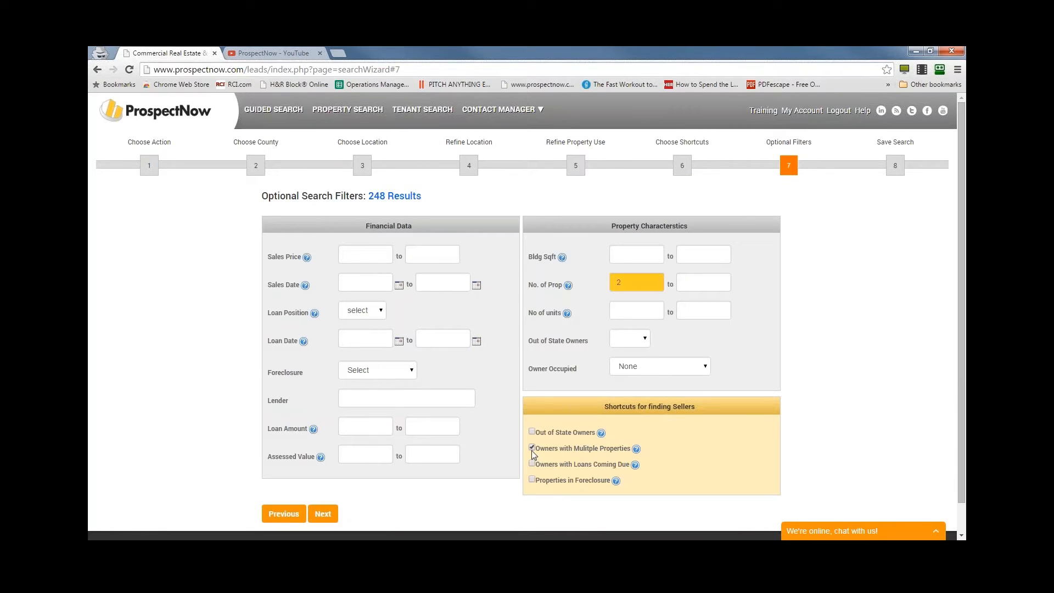
pyautogui.doubleClick(633, 284)
pyautogui.write('3')
pyautogui.press('Tab')
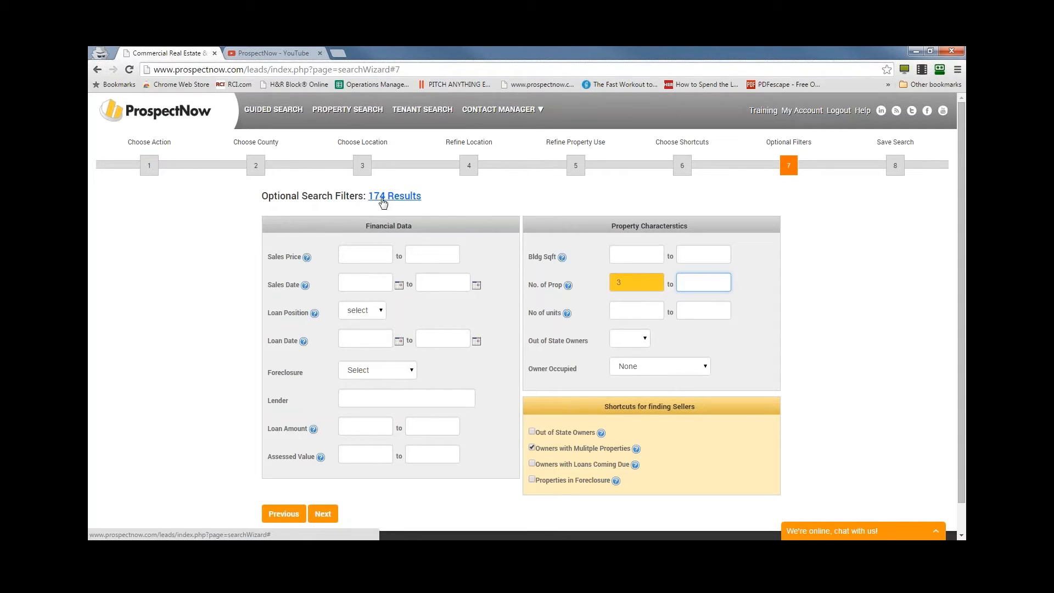
# - Set the end of the sales date range to 01/01/2008 and change it to 01/01/2009
pyautogui.click(365, 282)
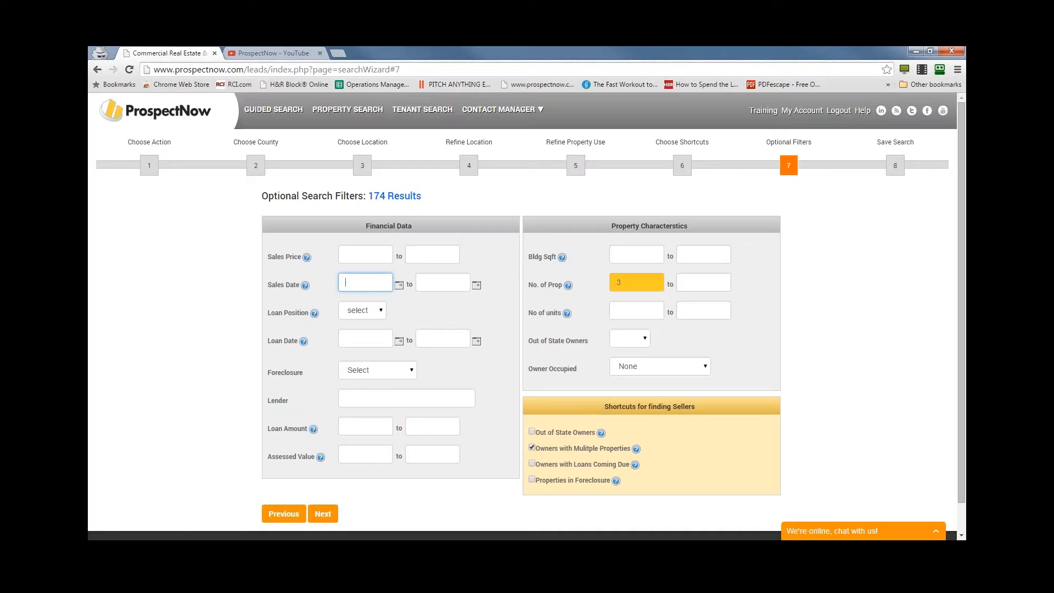
pyautogui.click(441, 283)
pyautogui.write('01/01/2008')
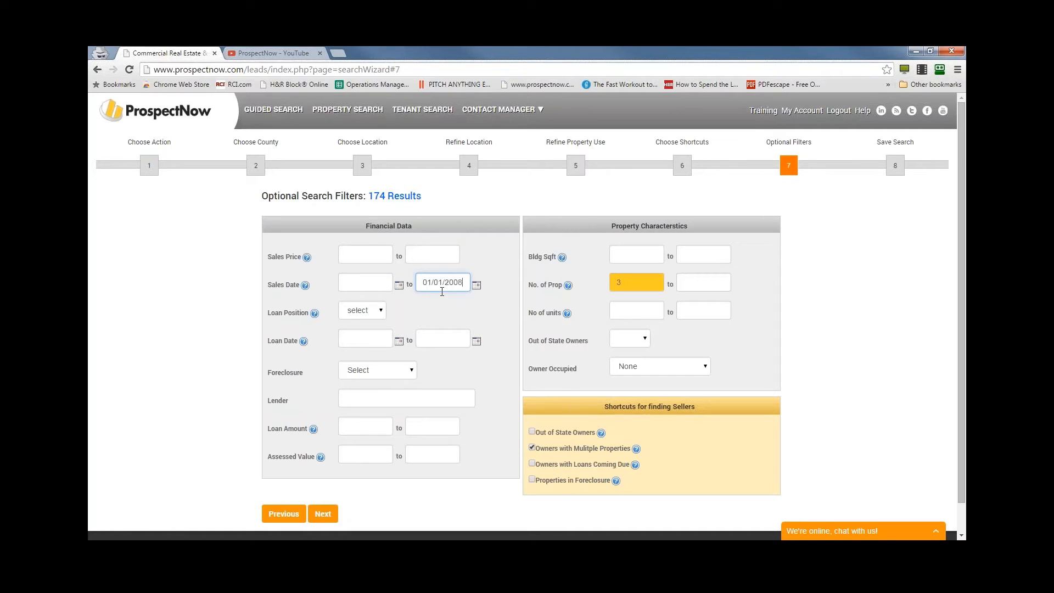
pyautogui.click(508, 360)
pyautogui.scroll(-1, 510, 363)
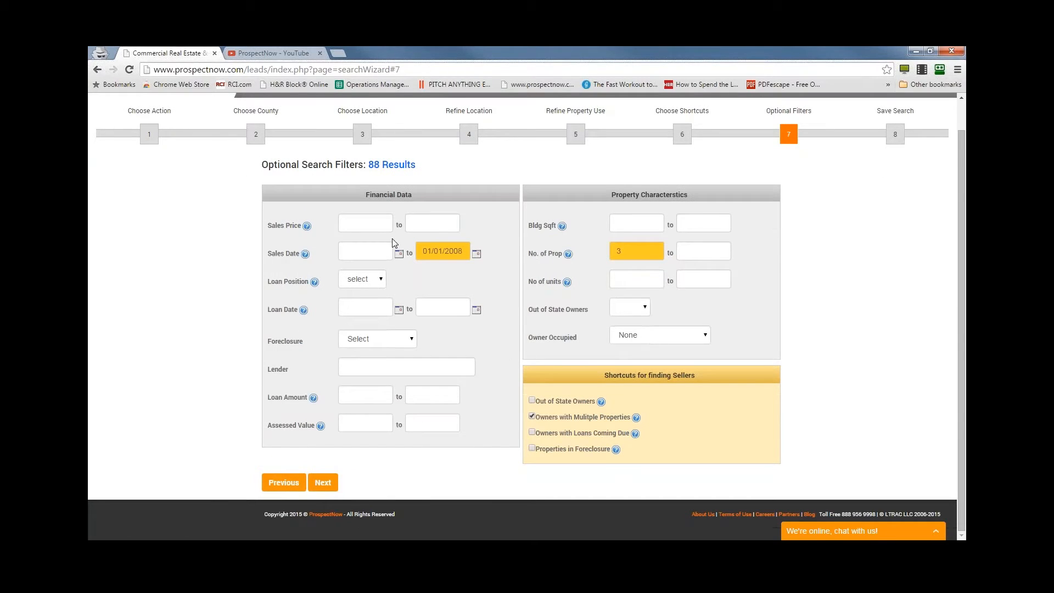
pyautogui.moveTo(456, 251); pyautogui.dragTo(462, 249)
pyautogui.write('9')
pyautogui.press('Tab')
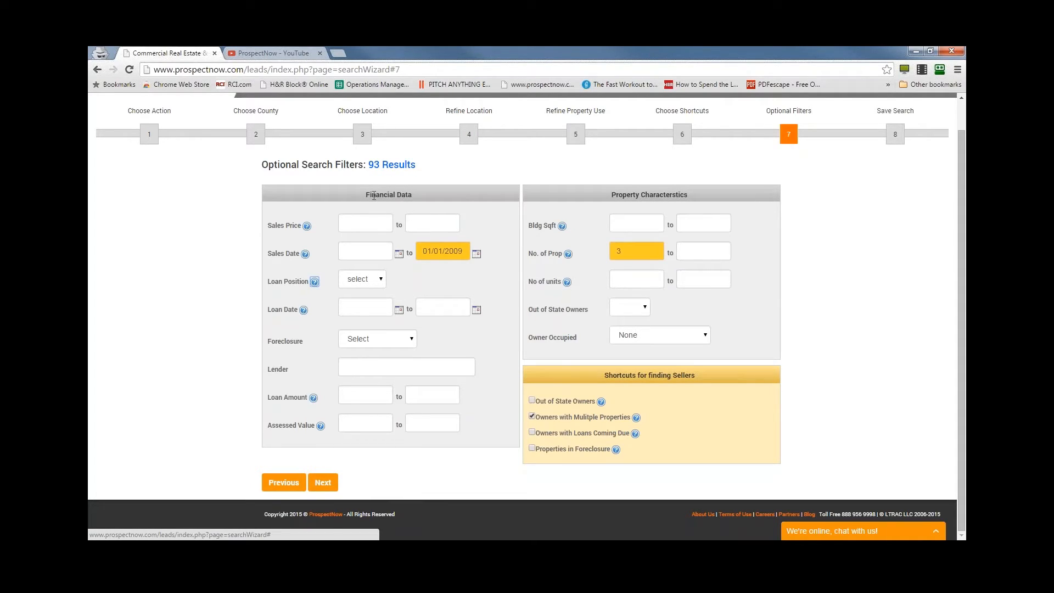
# - Save the guided search as "Santa Clara Polygon Search MFam no sale 1/1/2009 3 or more props" and open its results
pyautogui.click(323, 482)
pyautogui.click(412, 231)
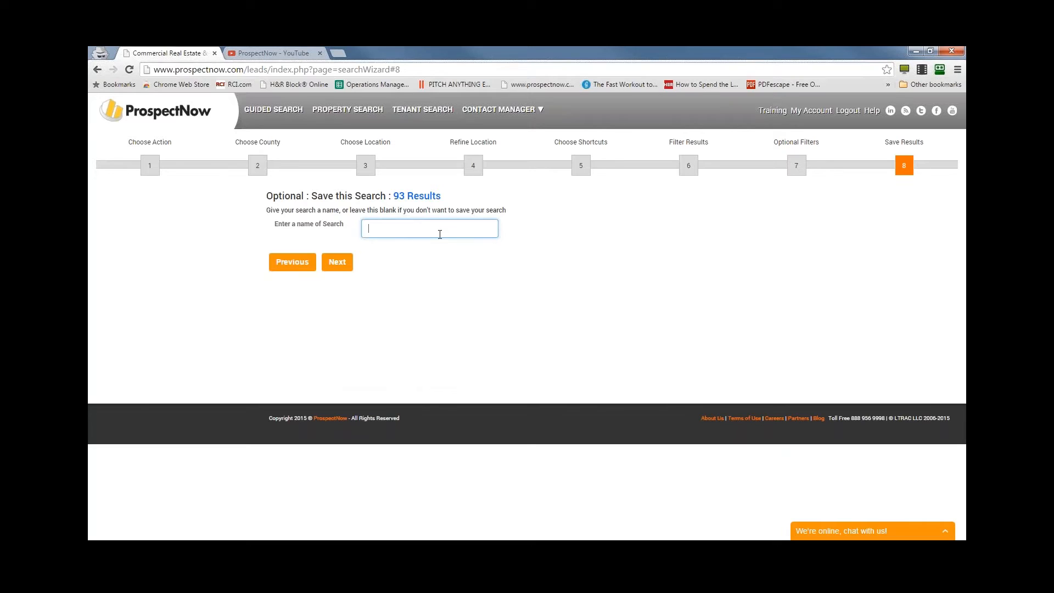
pyautogui.write('Santa Clara Polygon Search MF')
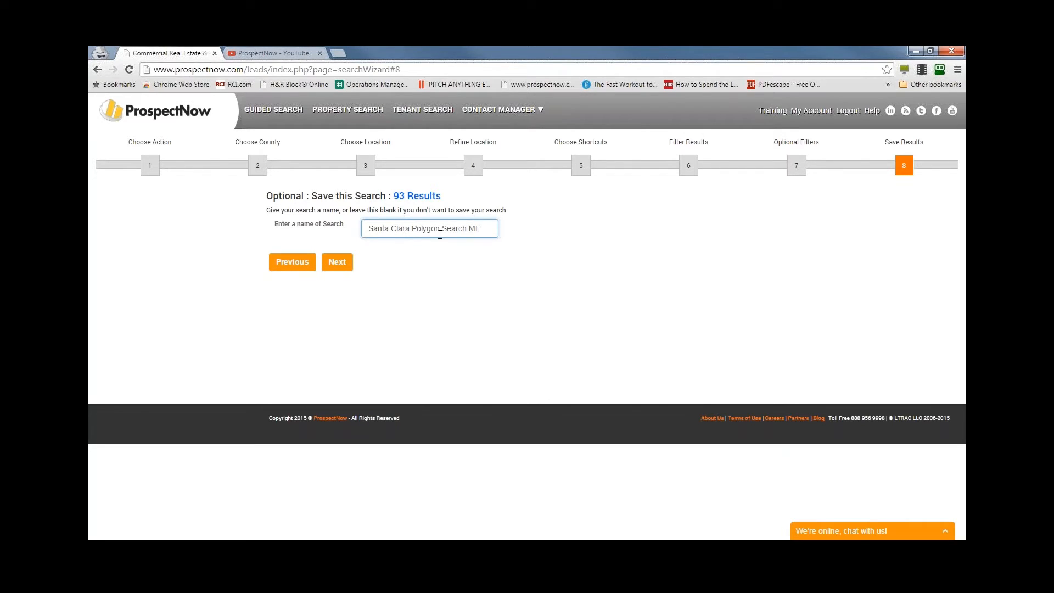
pyautogui.write('sm')
pyautogui.press('BackSpace')
pyautogui.press('BackSpace')
pyautogui.press('BackSpace')
pyautogui.write('am no sale 1')
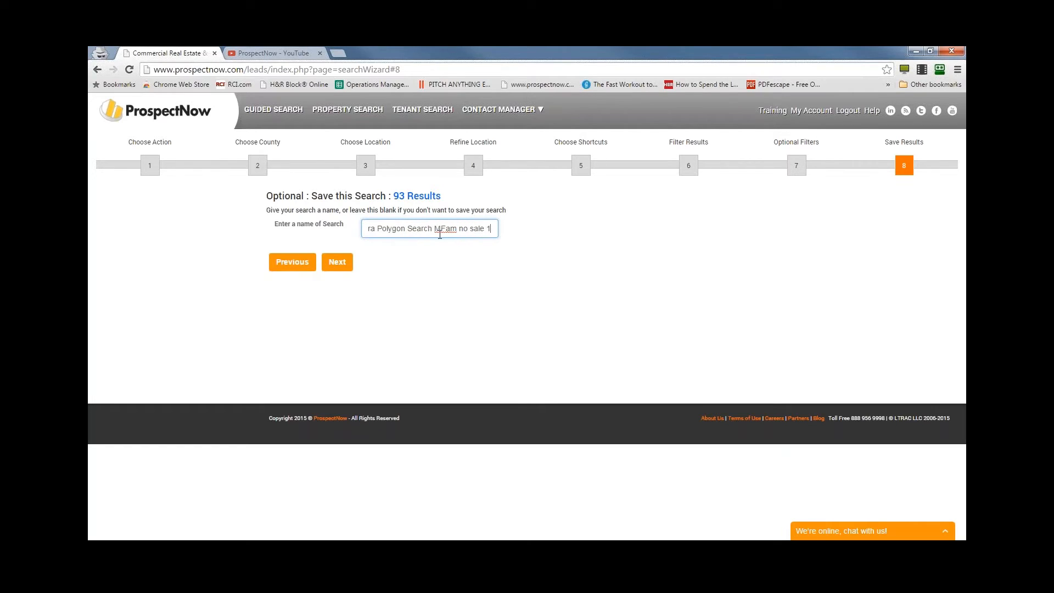
pyautogui.write('/1/2009')
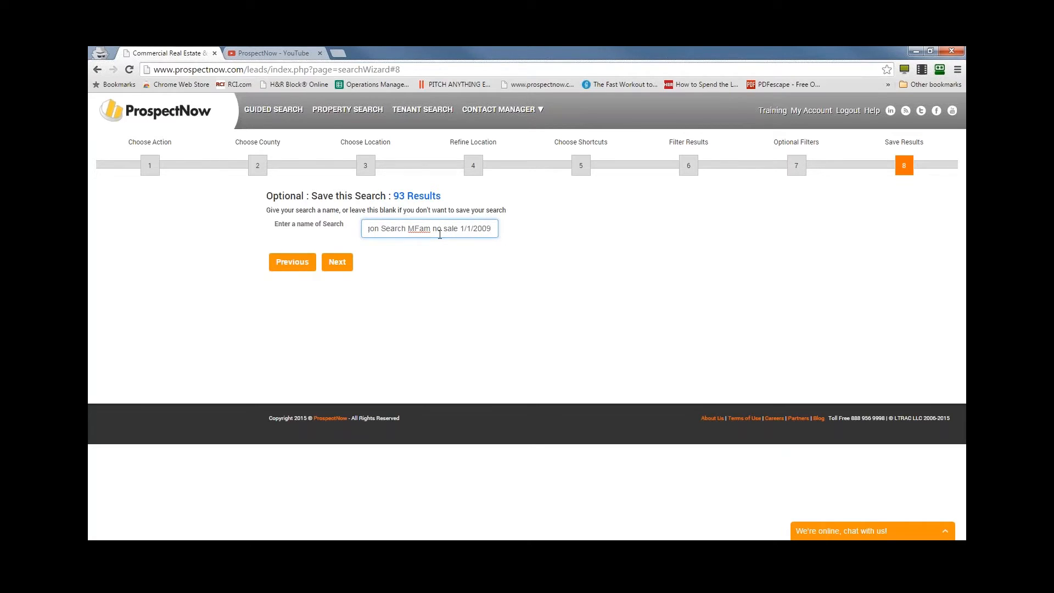
pyautogui.write(' 3 or more props')
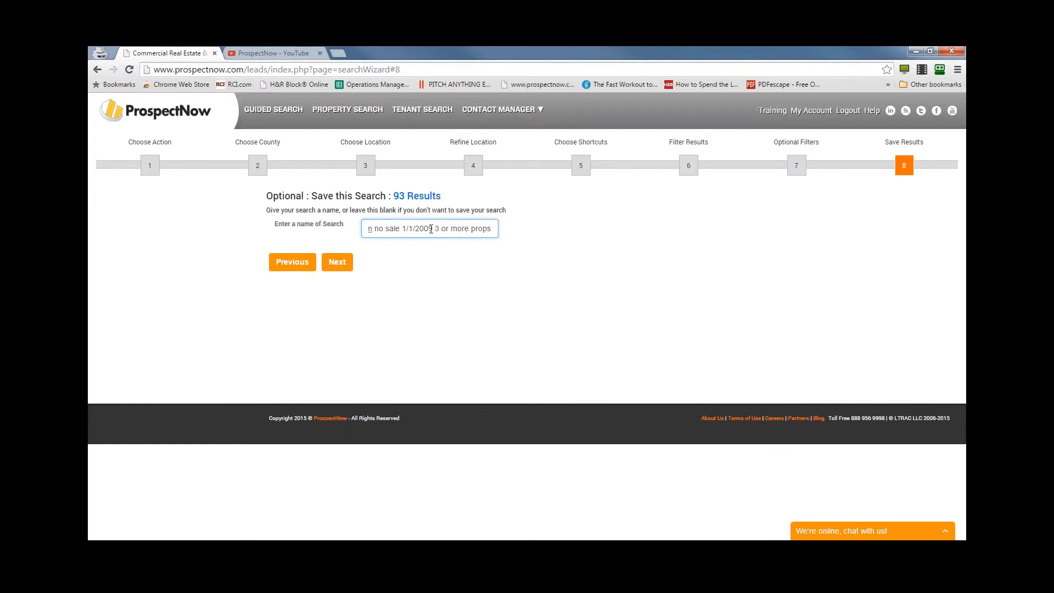
pyautogui.click(338, 262)
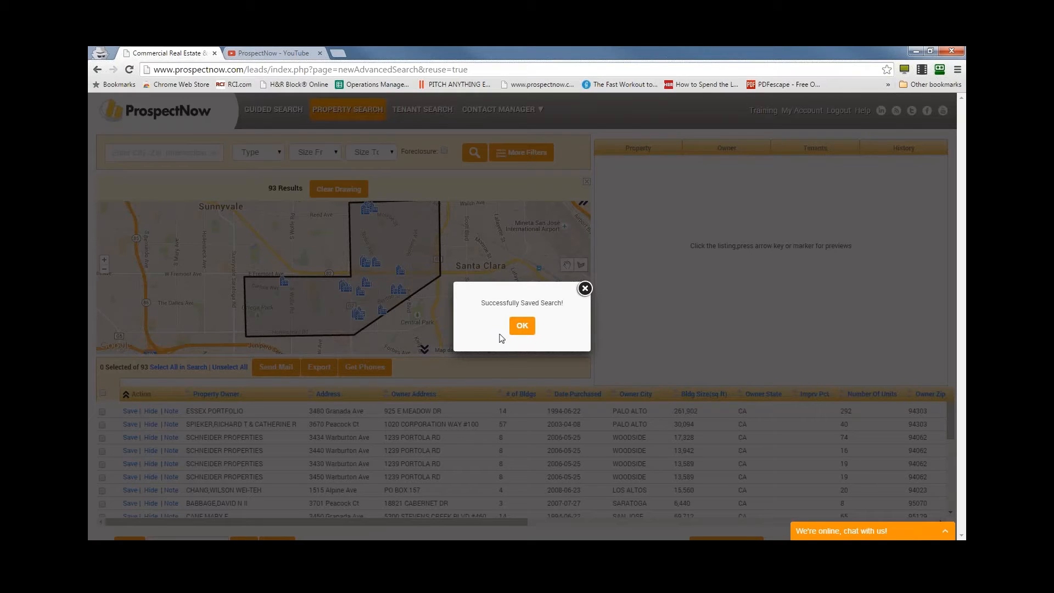
pyautogui.click(522, 326)
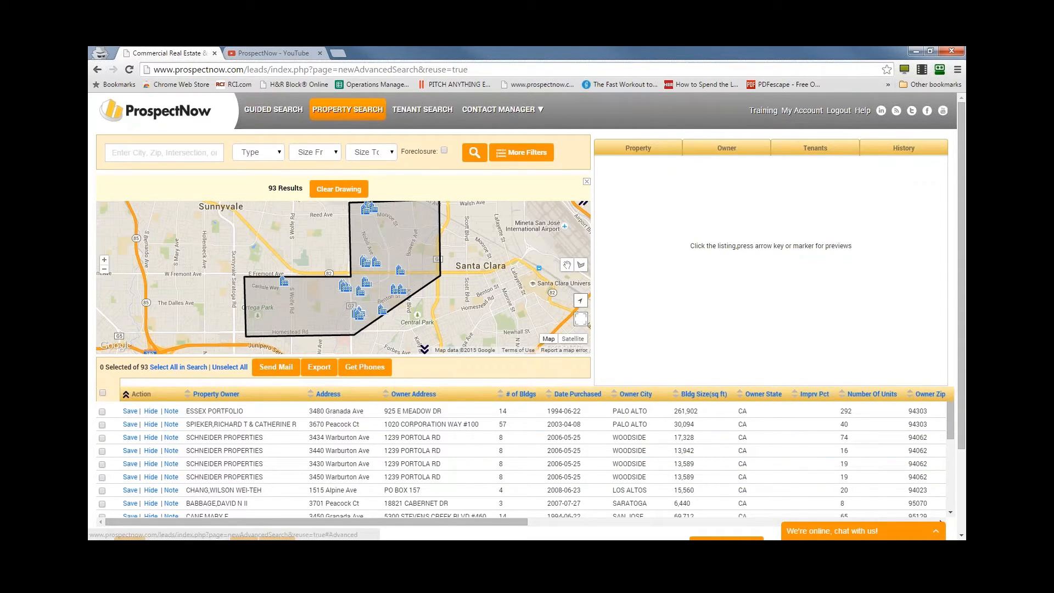
# - Try entering a street address in the location search and clear it again
pyautogui.click(177, 150)
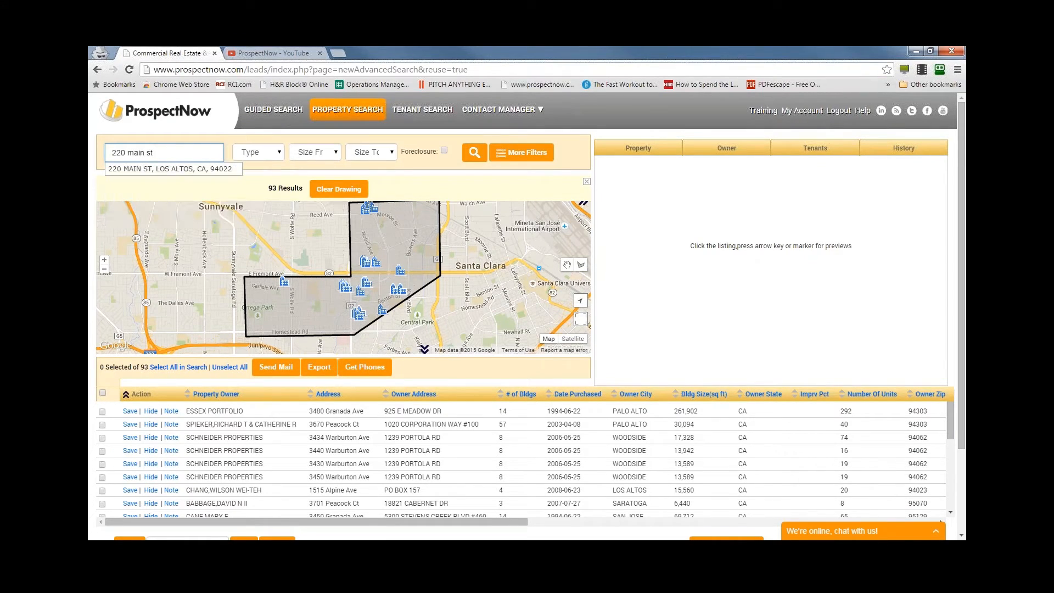
pyautogui.hotkey('ctrl', 'a')
pyautogui.press('BackSpace')
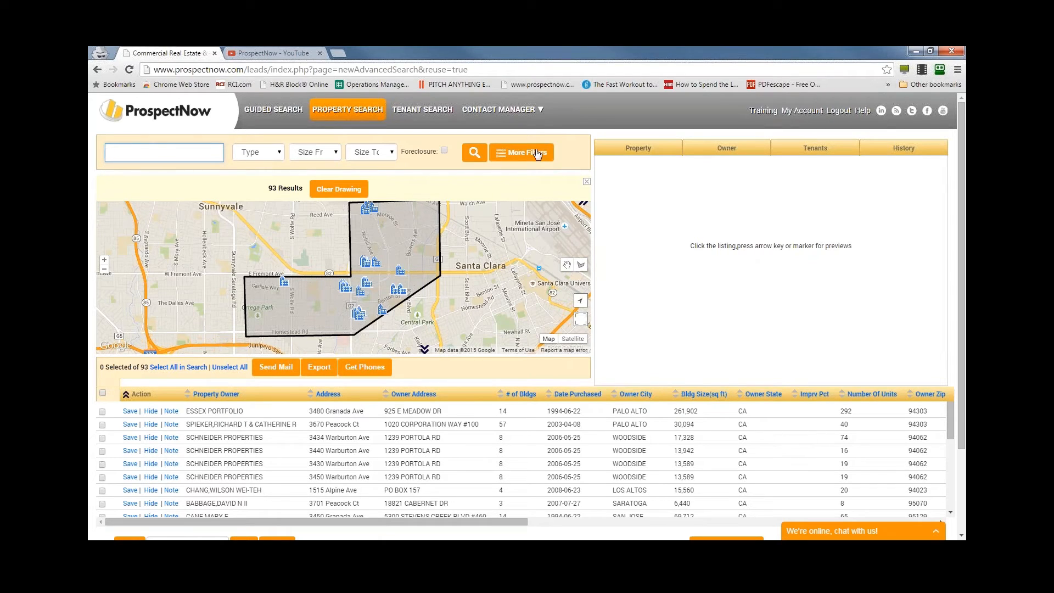
# - Open the additional filters and review the criteria carried over from the guided search, including properties owned, sales date and property uses
pyautogui.click(532, 156)
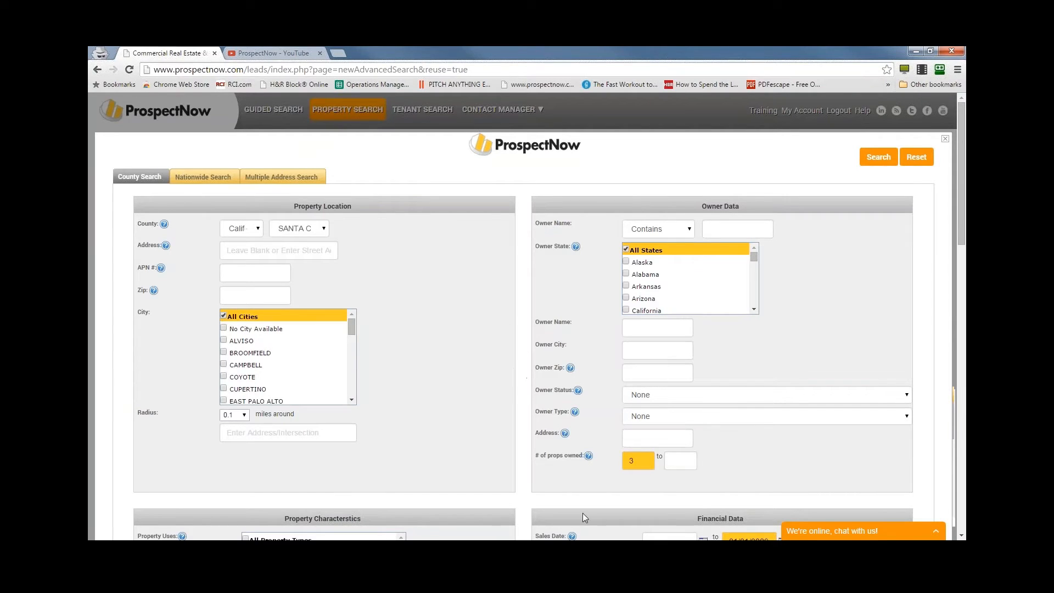
pyautogui.scroll(-2, 480, 332)
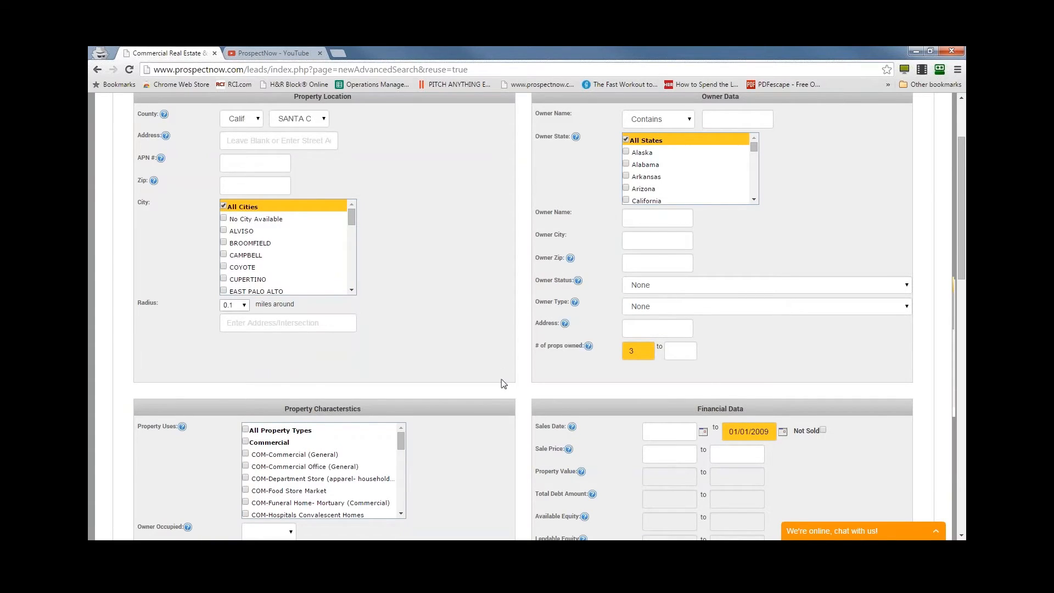
pyautogui.scroll(-2, 502, 381)
pyautogui.scroll(-1, 502, 384)
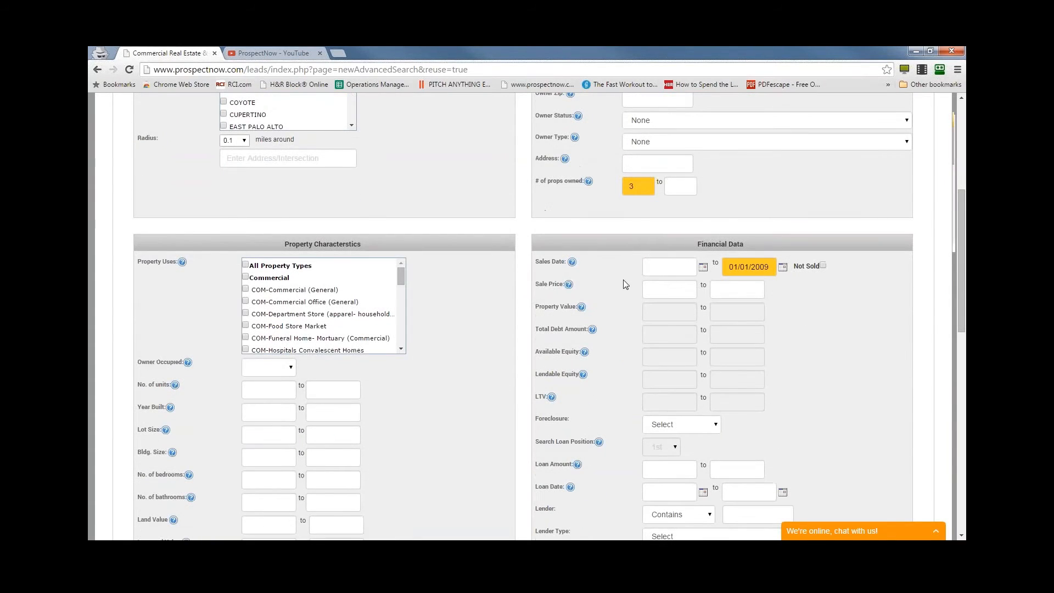
pyautogui.scroll(2, 626, 285)
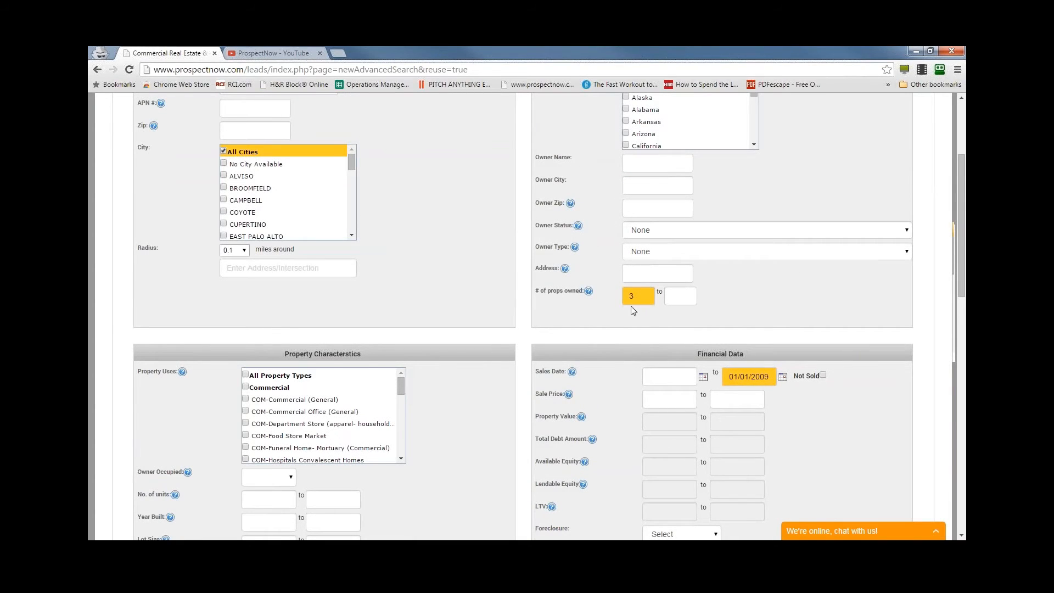
pyautogui.scroll(-1, 631, 307)
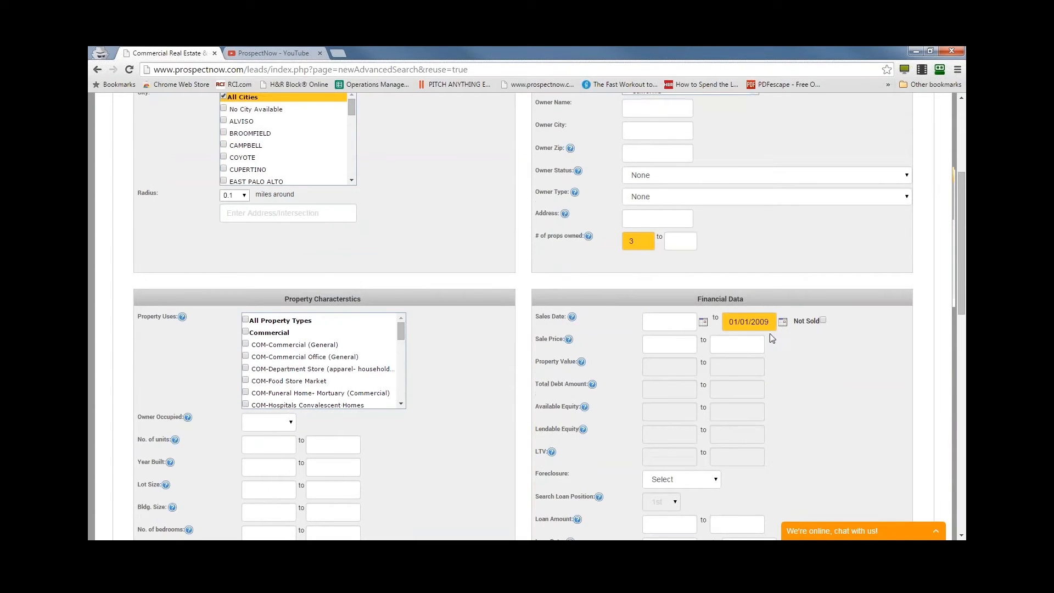
pyautogui.scroll(-5, 307, 357)
pyautogui.click(308, 353)
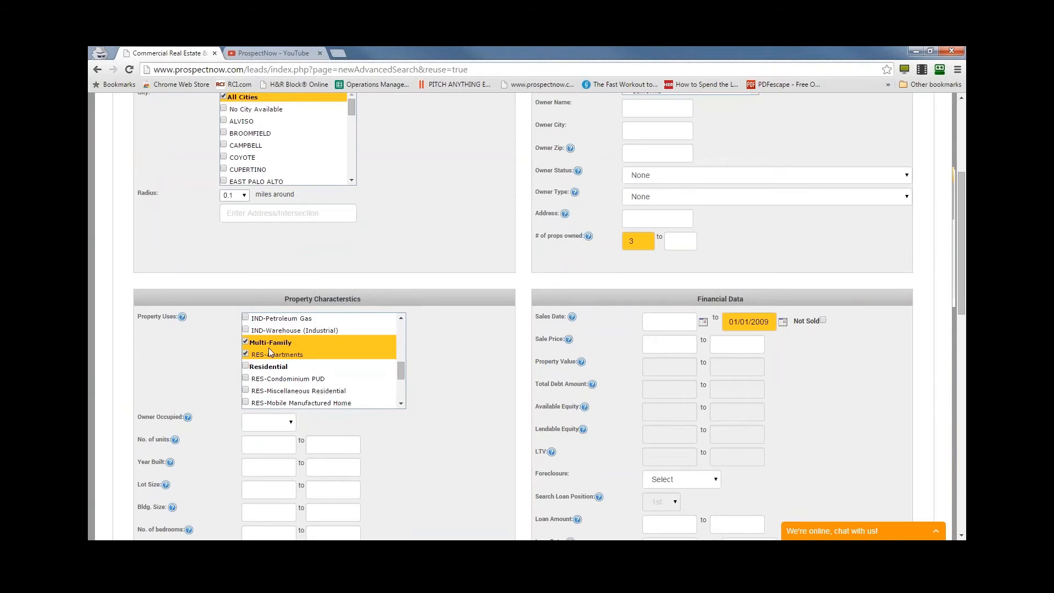
pyautogui.scroll(-5, 464, 431)
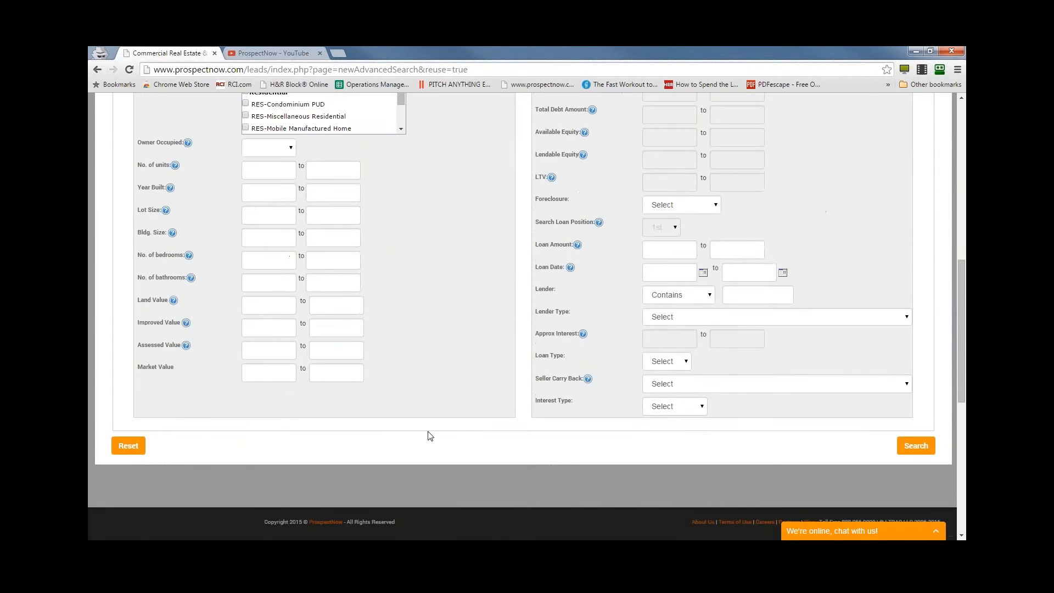
pyautogui.scroll(5, 430, 435)
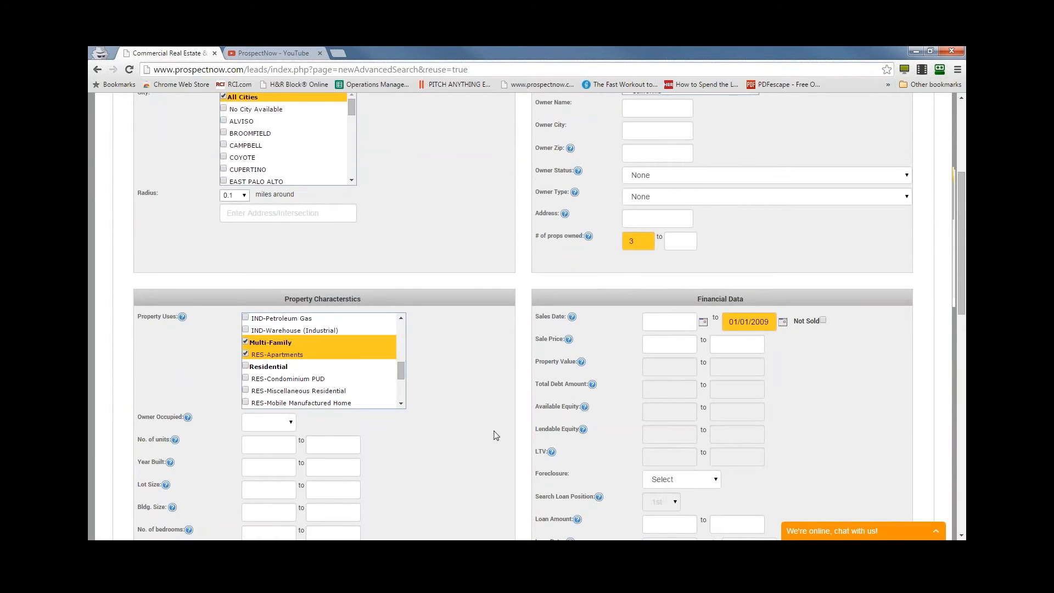
pyautogui.scroll(4, 497, 428)
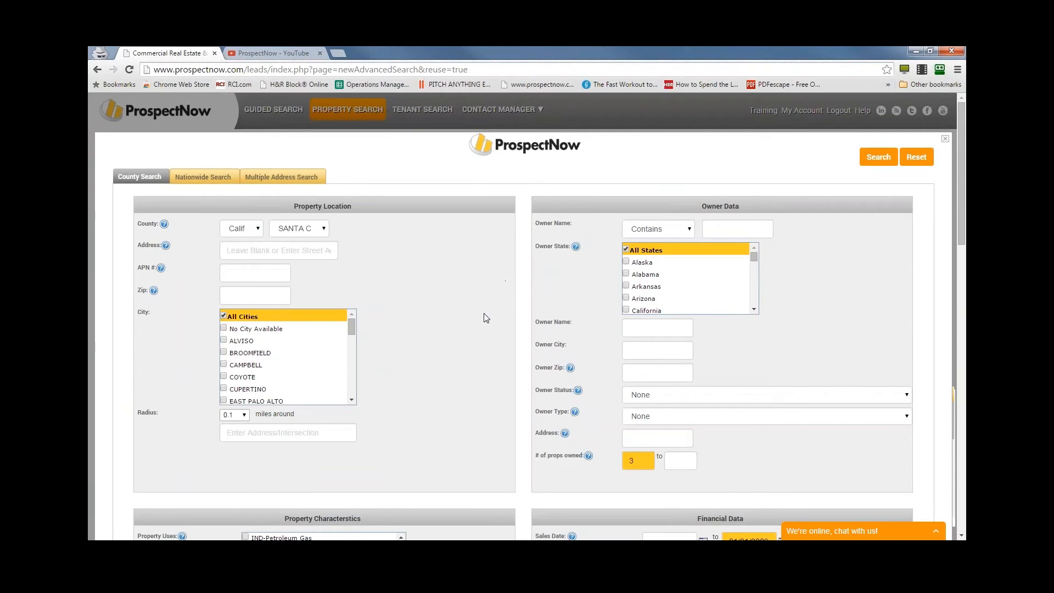
# - Set the minimum number of properties owned to 4 and run the search
pyautogui.scroll(-2, 482, 321)
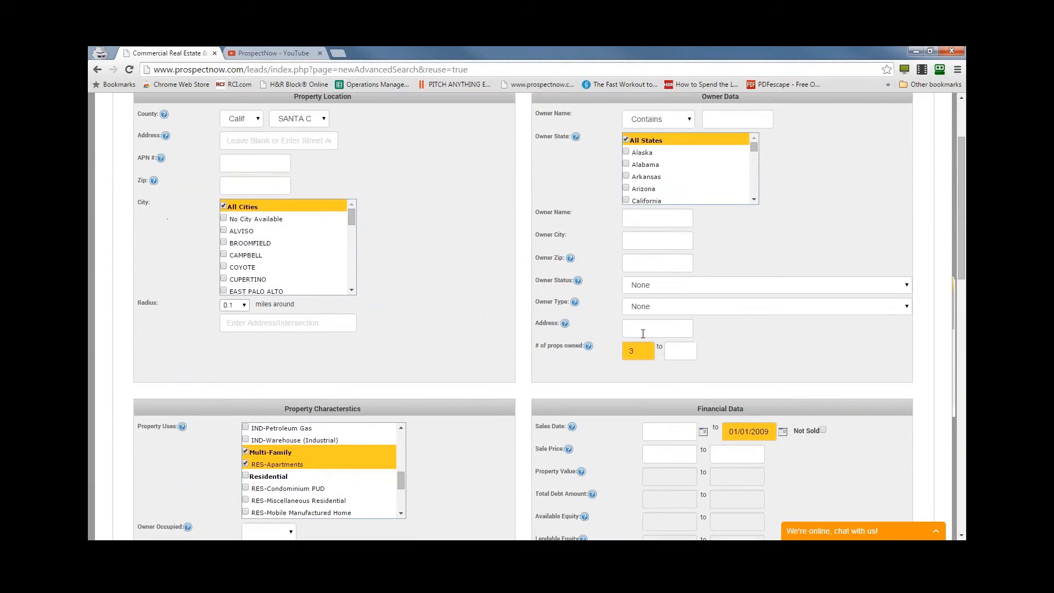
pyautogui.doubleClick(648, 352)
pyautogui.write('4')
pyautogui.scroll(2, 475, 379)
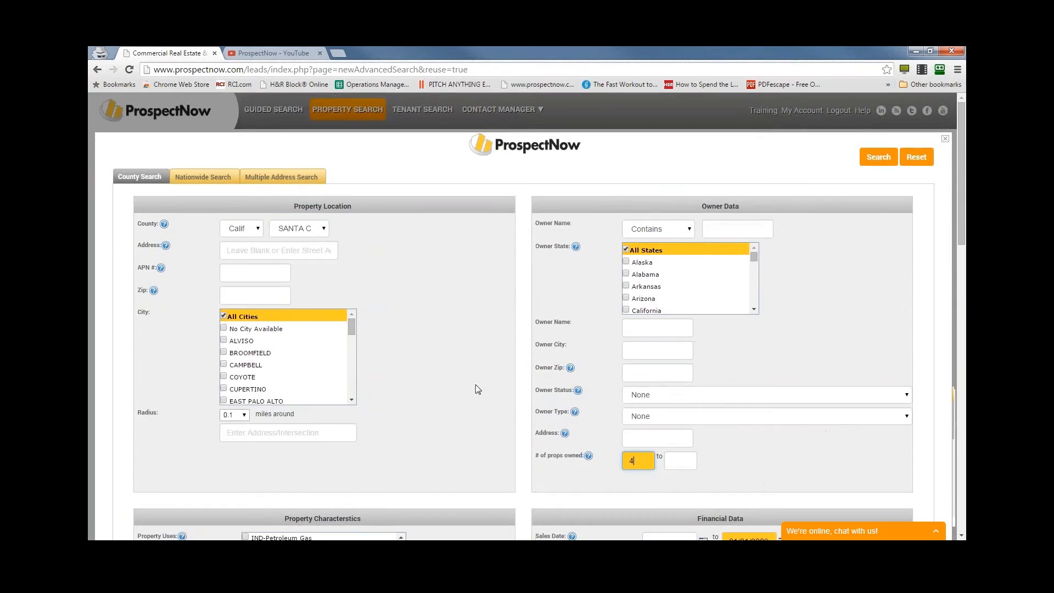
pyautogui.click(877, 157)
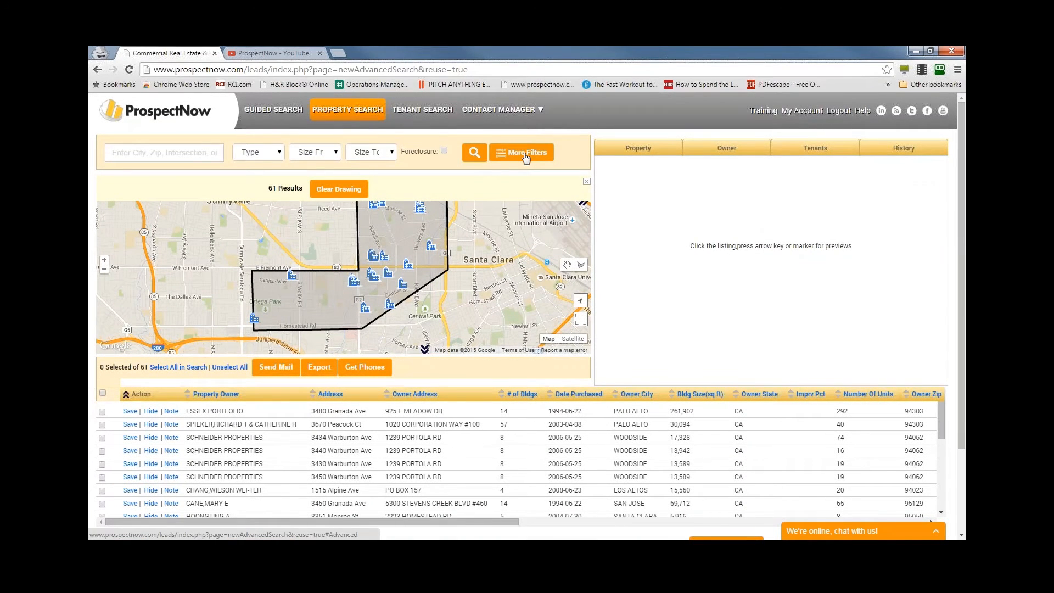
# - Reopen the additional filters, rerun the search with the same criteria, and examine the result count and property list
pyautogui.click(525, 154)
pyautogui.click(879, 157)
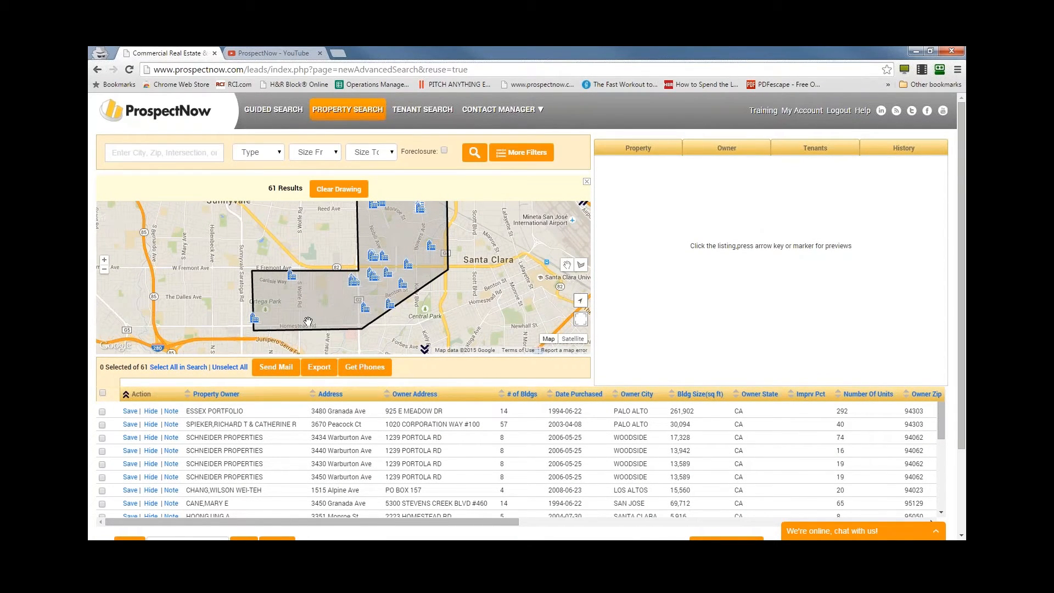
pyautogui.moveTo(269, 188); pyautogui.dragTo(303, 189)
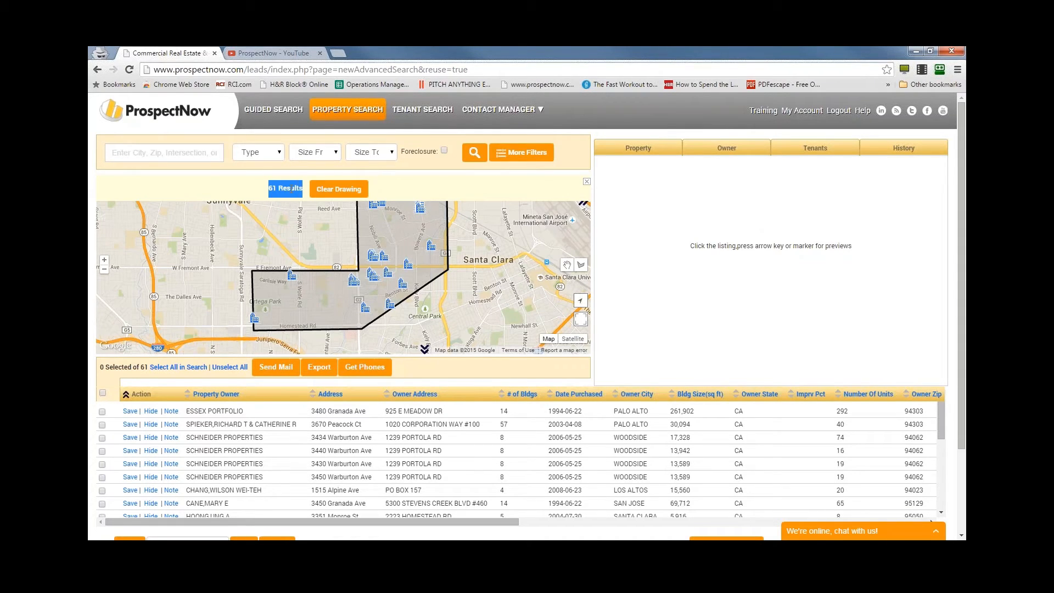
pyautogui.click(290, 188)
pyautogui.scroll(-1, 735, 239)
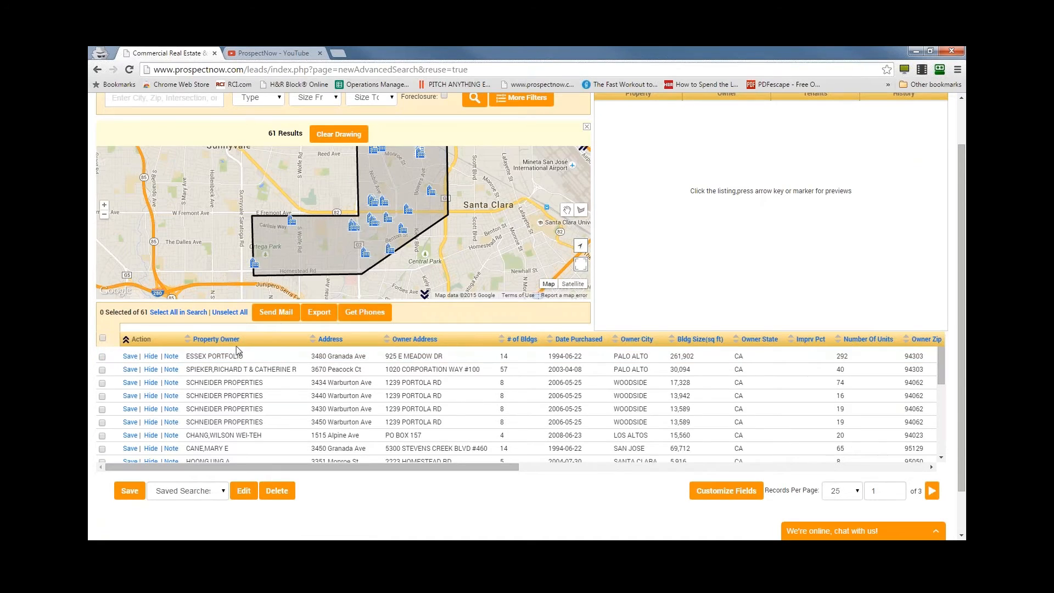
# - Look through the results list, then open the 74-unit Schneider Properties listing and view its owner, tenants and sales history
pyautogui.scroll(-2, 235, 409)
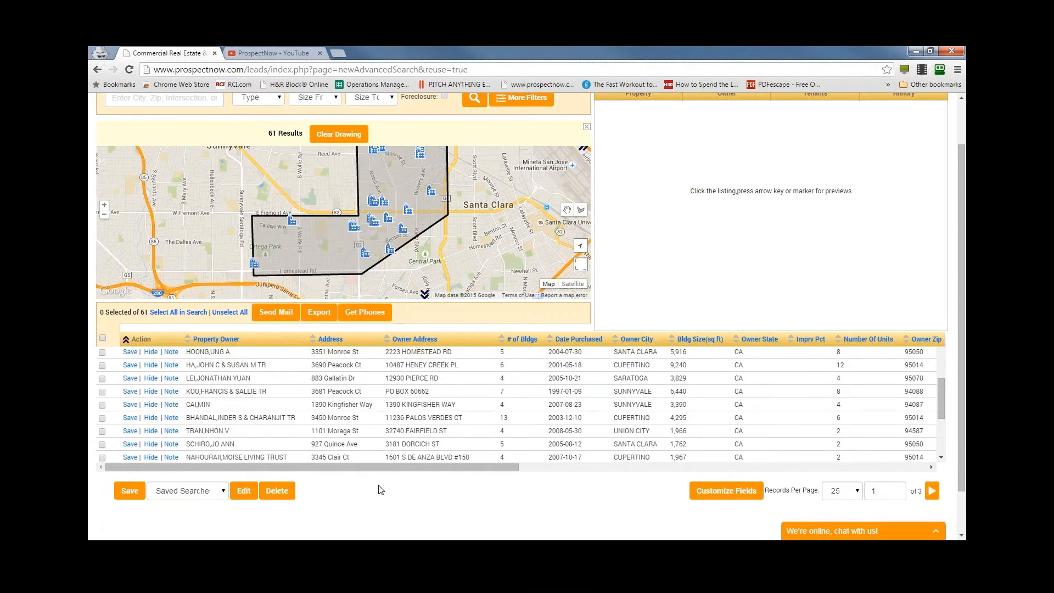
pyautogui.moveTo(376, 467); pyautogui.dragTo(421, 468)
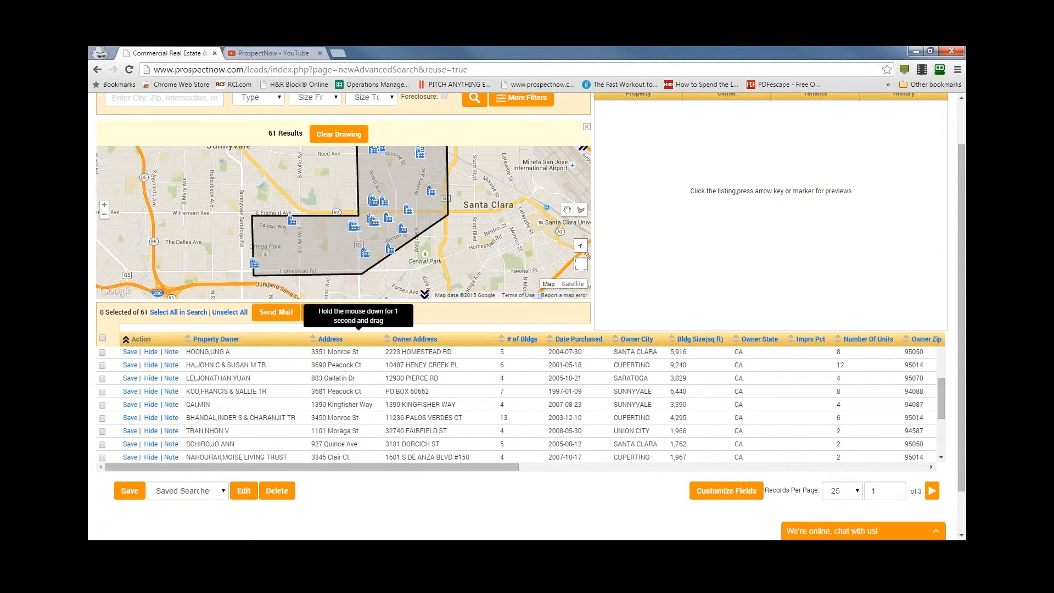
pyautogui.scroll(2, 838, 249)
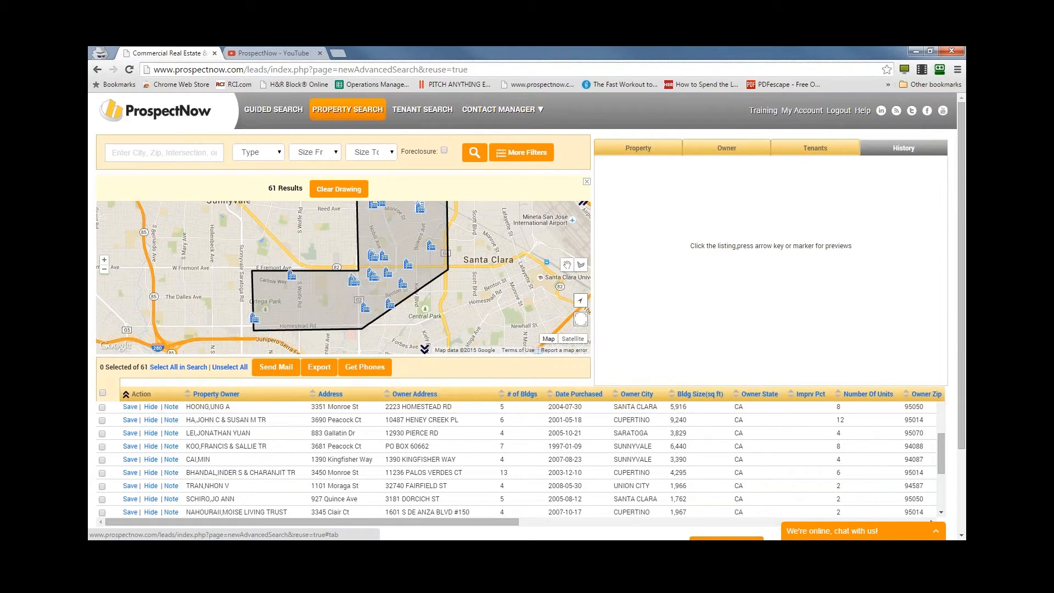
pyautogui.scroll(2, 297, 459)
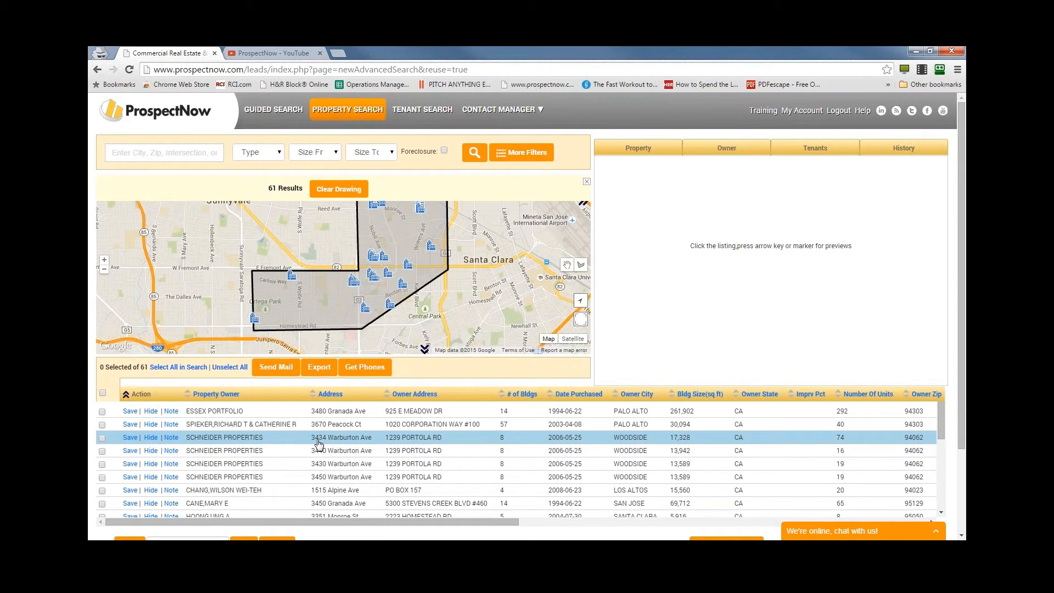
pyautogui.click(318, 440)
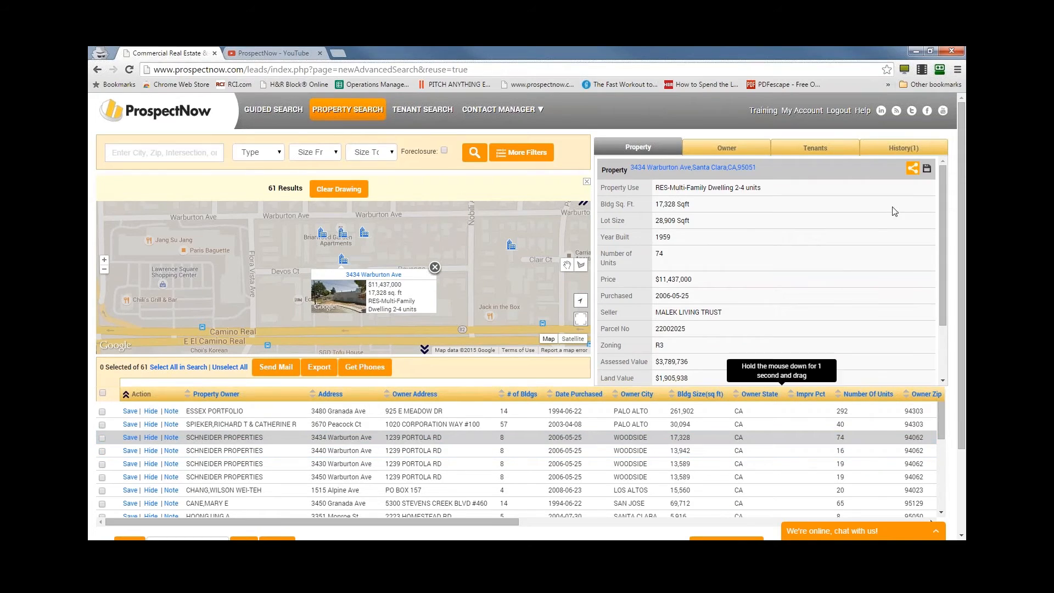
pyautogui.click(727, 147)
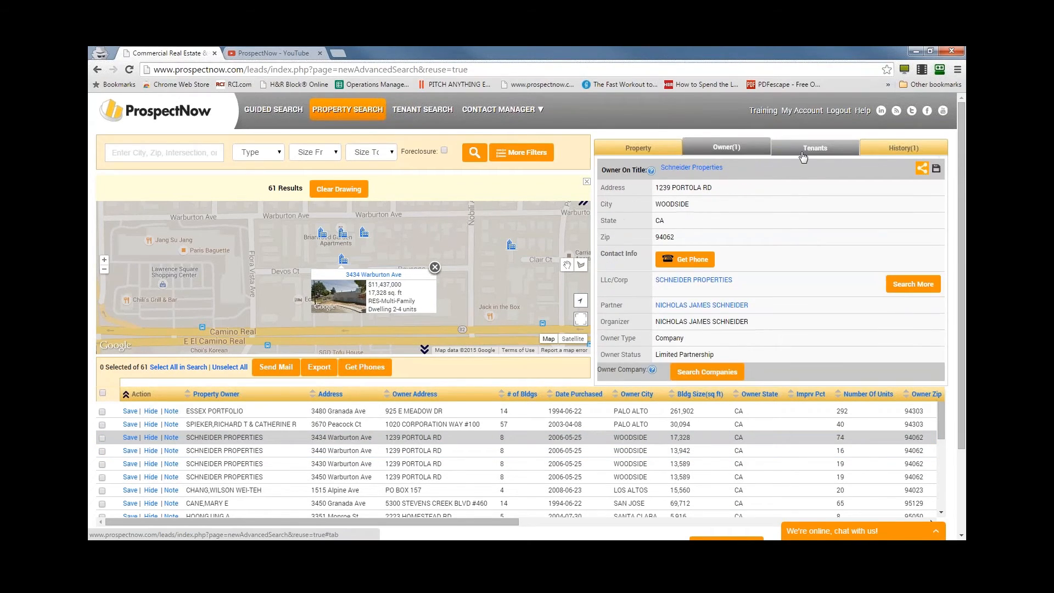
pyautogui.click(803, 156)
pyautogui.click(884, 153)
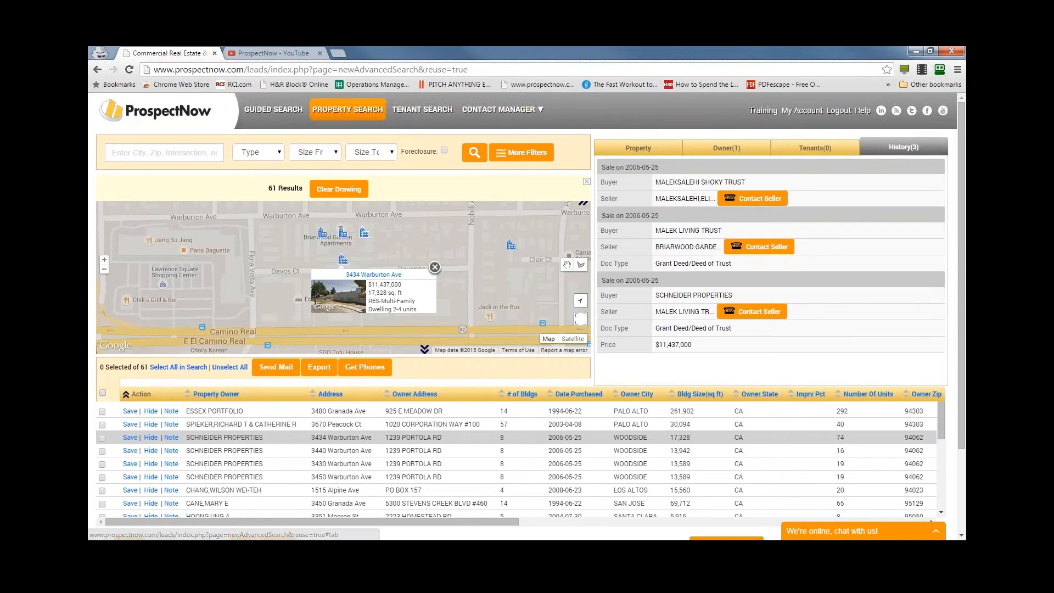
# - Review the full property details of the 74-unit Schneider Properties listing, from property use through owner occupancy
pyautogui.click(636, 148)
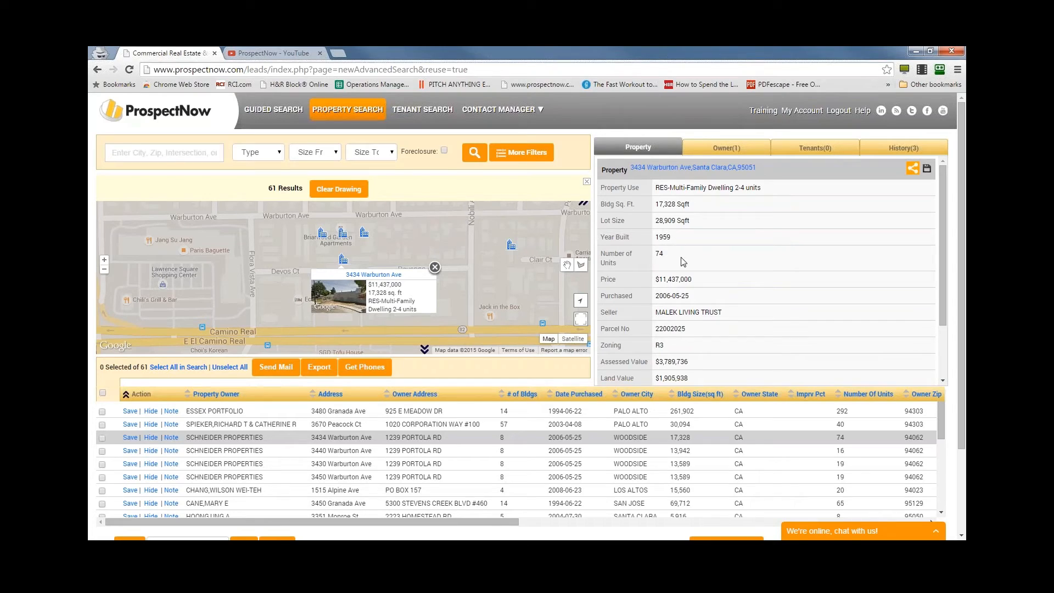
pyautogui.scroll(-1, 724, 286)
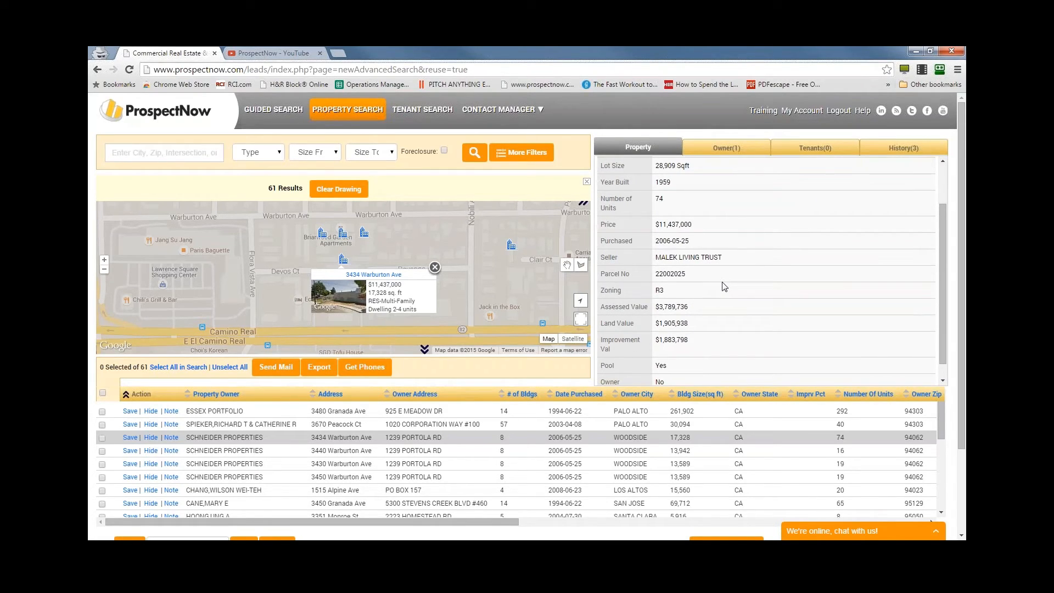
pyautogui.scroll(-1, 724, 284)
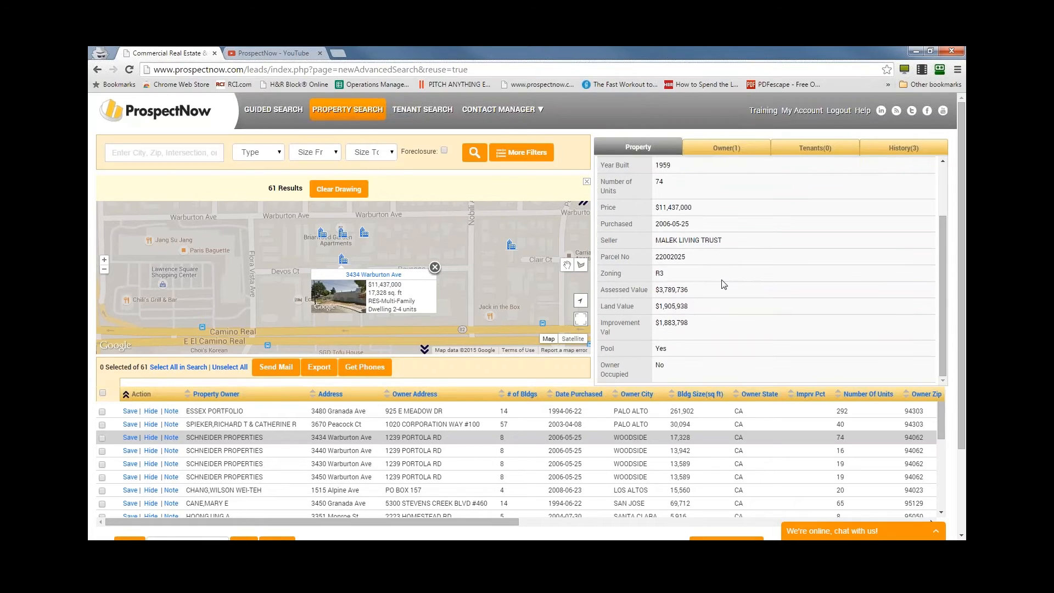
# - Show the listing's owner information and compare it with a neighbouring Schneider Properties listing, closing the map preview
pyautogui.click(722, 152)
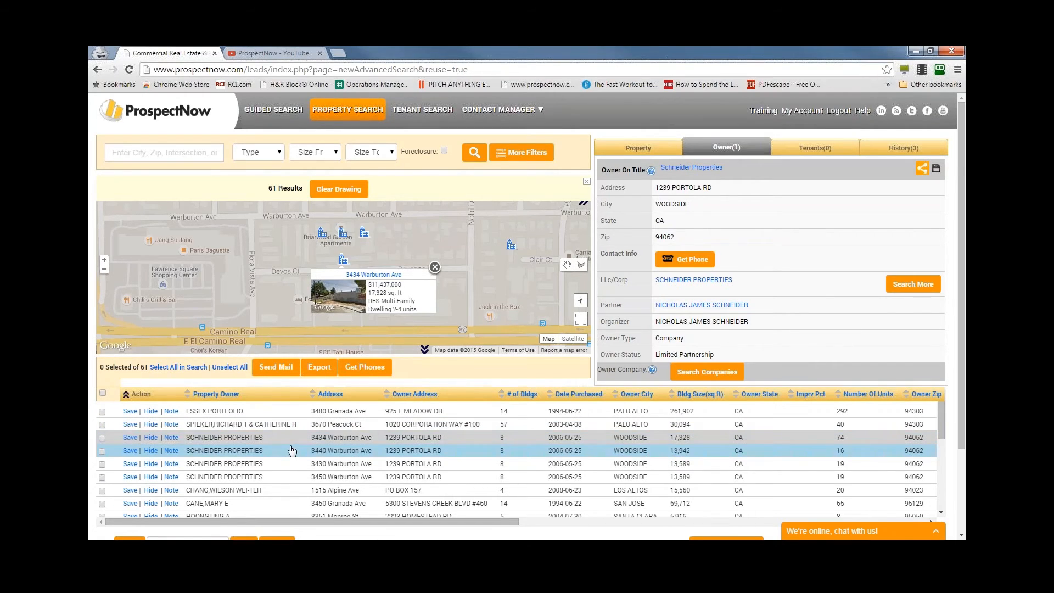
pyautogui.click(305, 464)
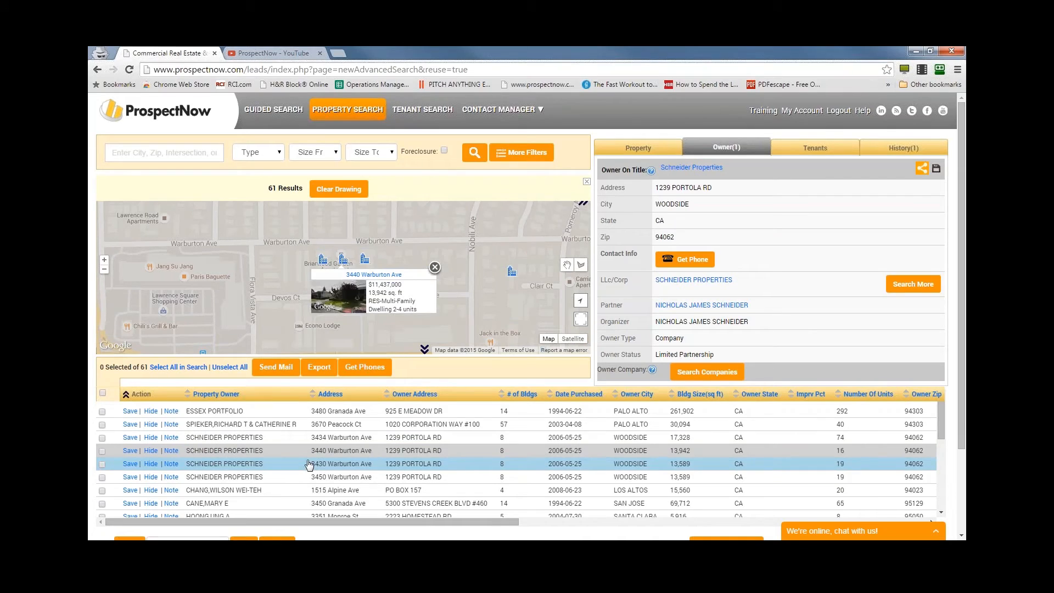
pyautogui.click(434, 267)
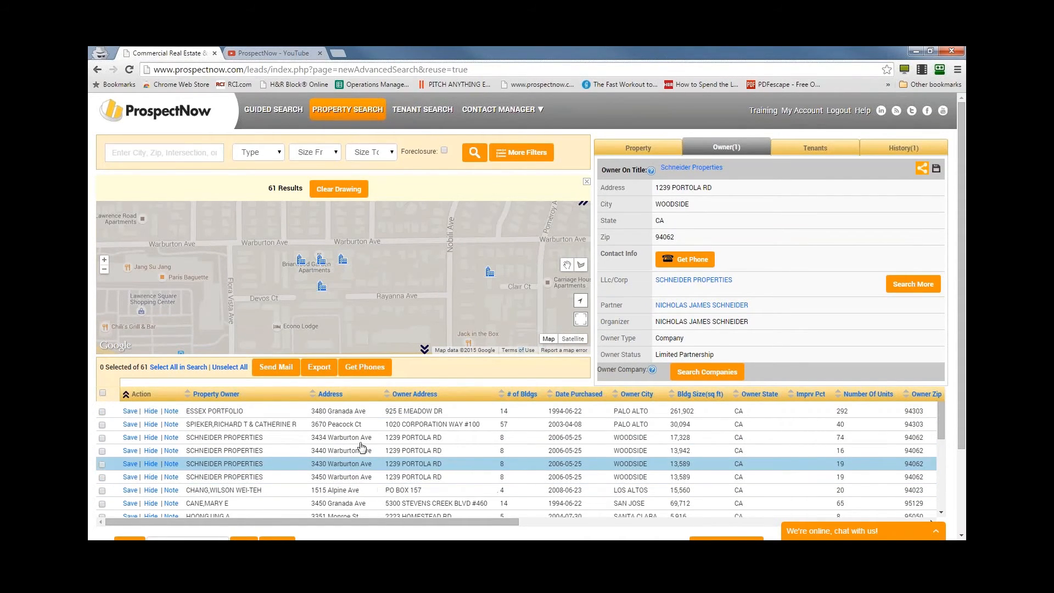
# - Return to the 74-unit Schneider Properties listing and look up its owner's phone number, closing the call window
pyautogui.click(361, 440)
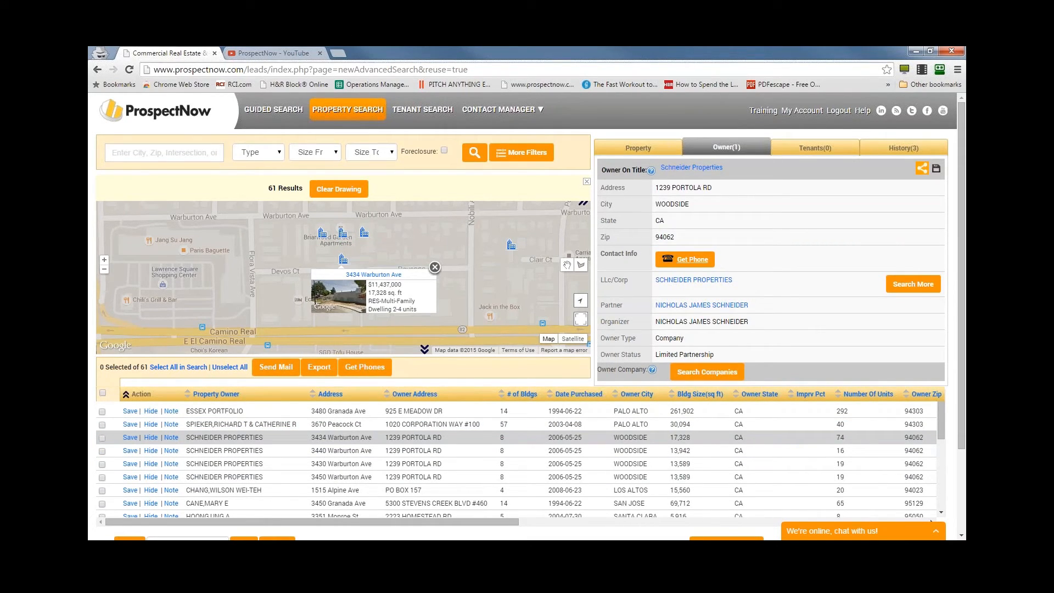
pyautogui.click(683, 262)
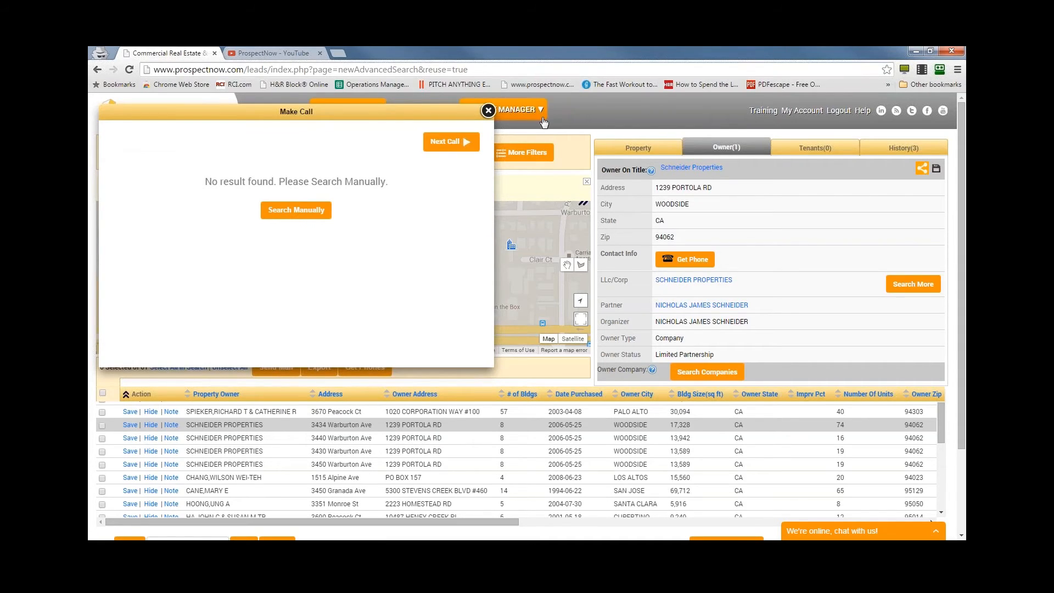
pyautogui.click(488, 112)
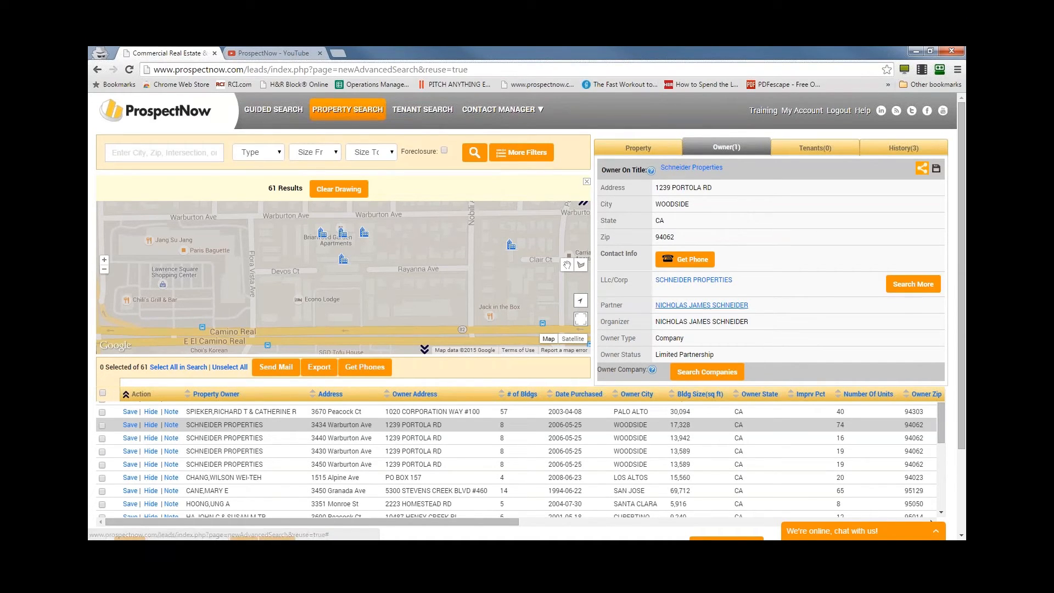
# - Search for more on the owning company, open the Schneider Properties company record and copy its street address
pyautogui.click(923, 290)
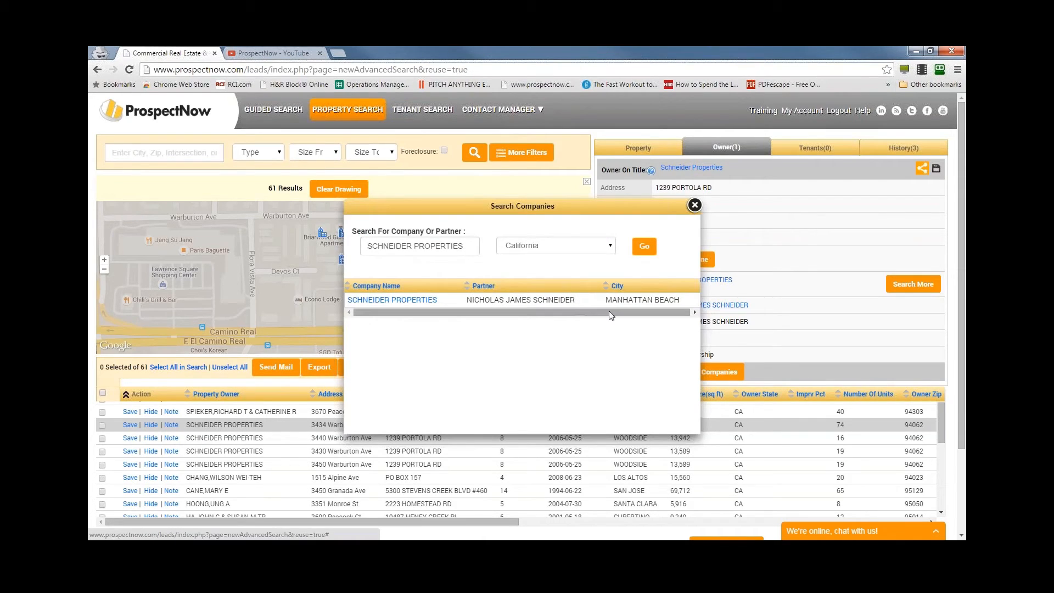
pyautogui.moveTo(505, 208); pyautogui.dragTo(338, 184)
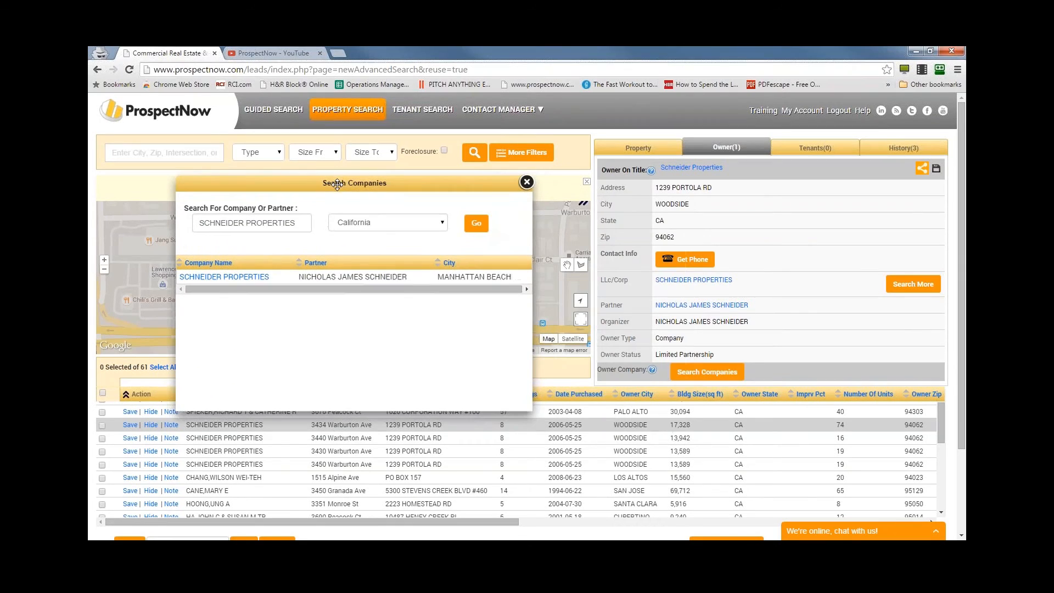
pyautogui.click(244, 280)
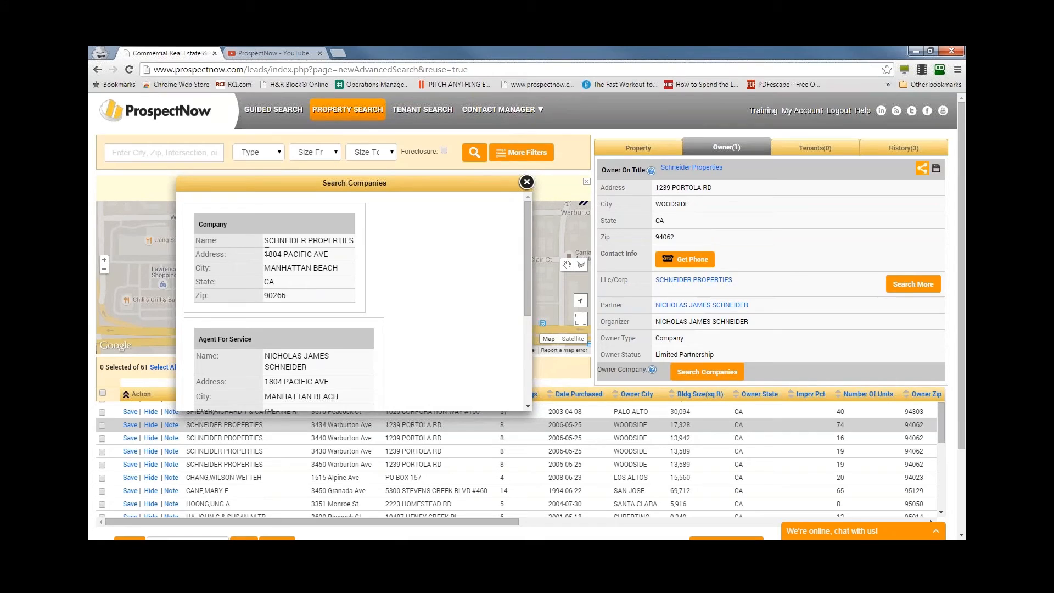
pyautogui.moveTo(266, 253); pyautogui.dragTo(340, 259)
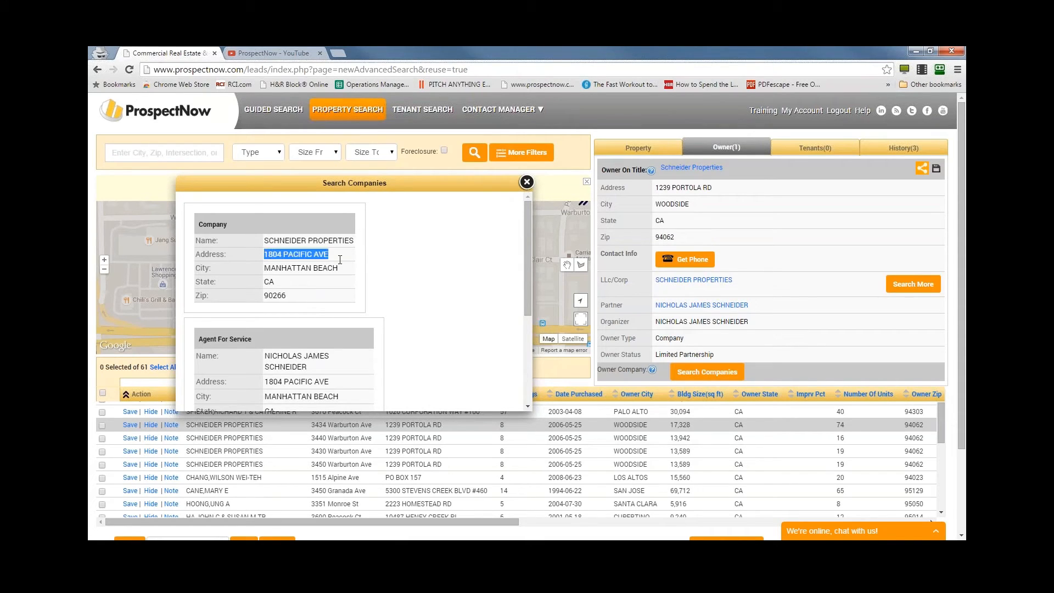
pyautogui.click(527, 182)
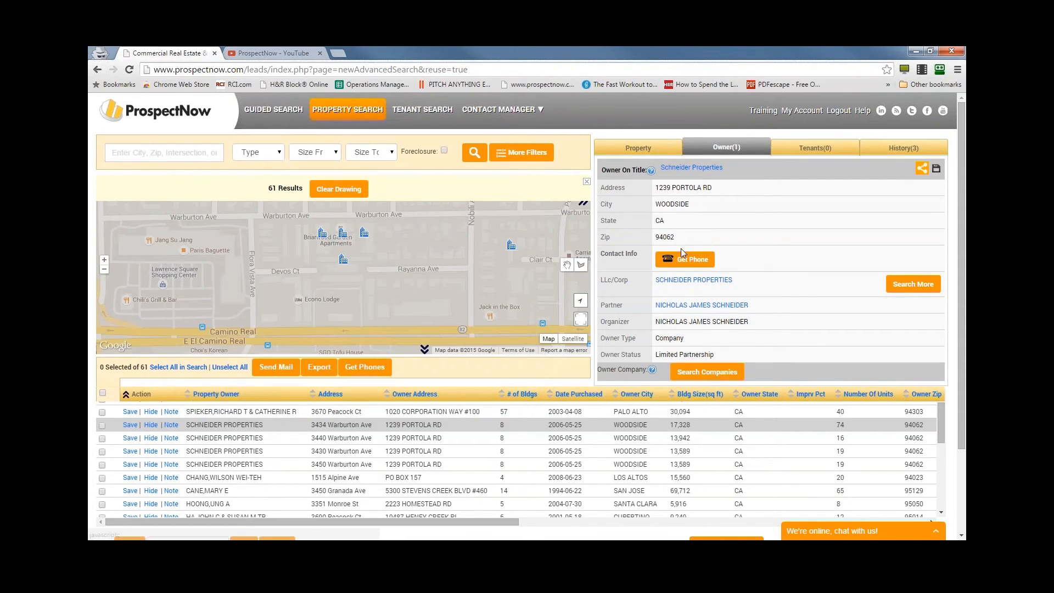
# - Start a manual phone search for the owner, clear the business name and enter the company's street address
pyautogui.click(693, 259)
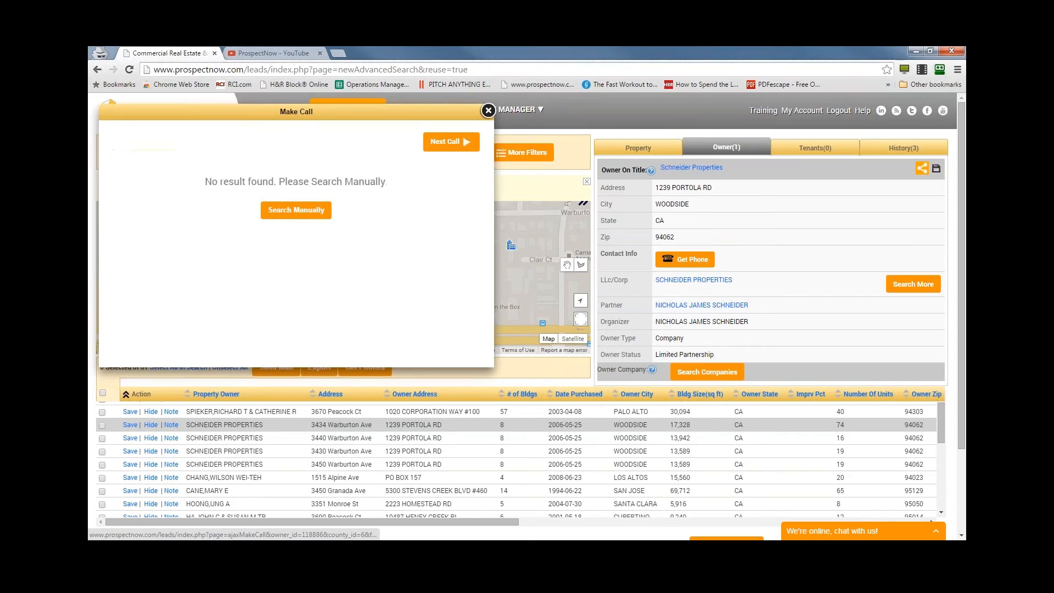
pyautogui.click(286, 212)
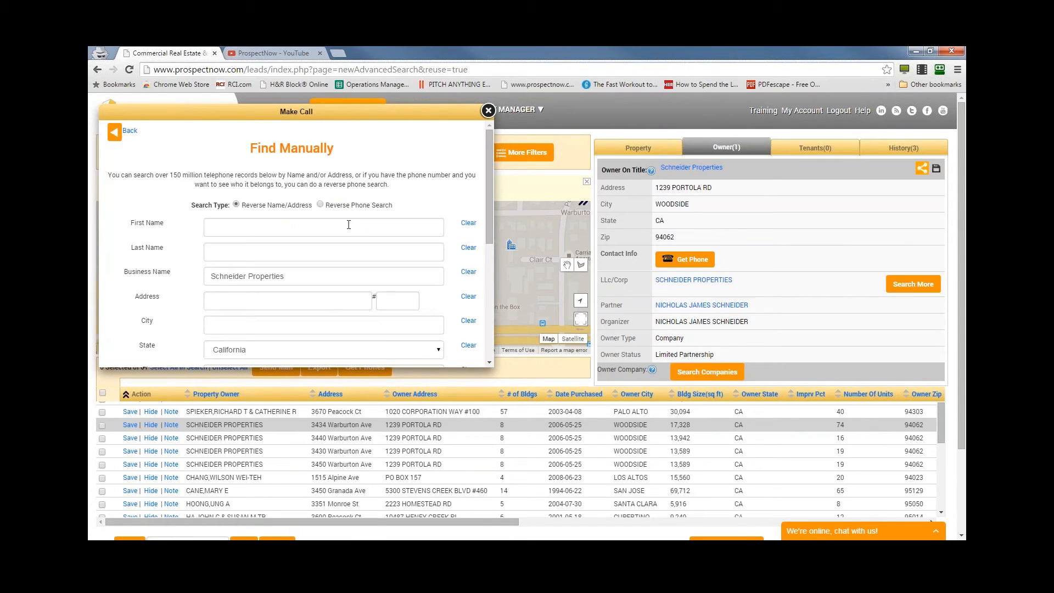
pyautogui.click(468, 271)
pyautogui.click(314, 302)
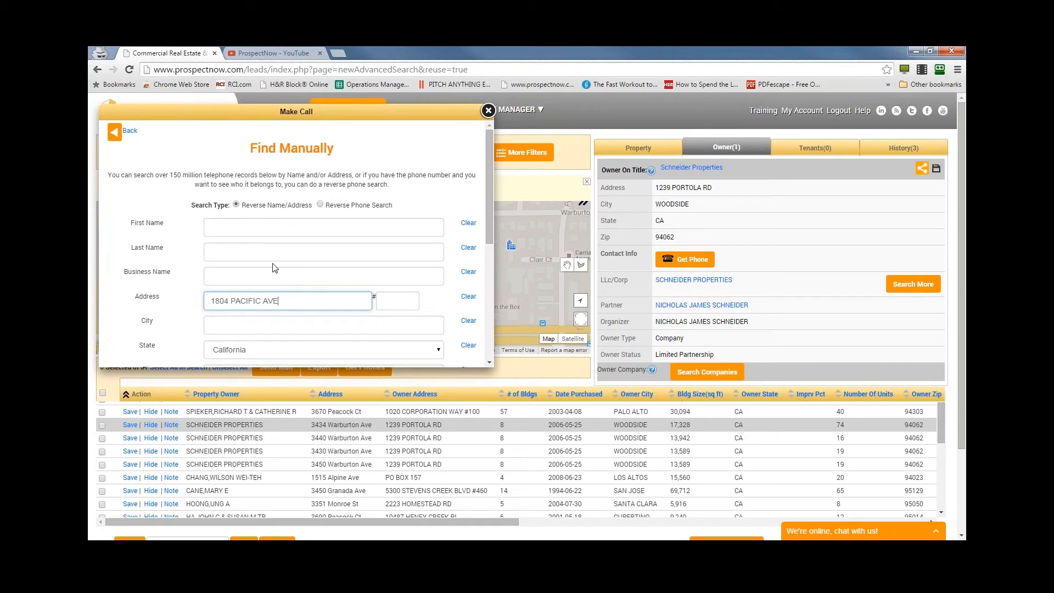
# - Enter Manhattan Beach as the city, find the phone number for that address and close the results
pyautogui.scroll(-2, 274, 268)
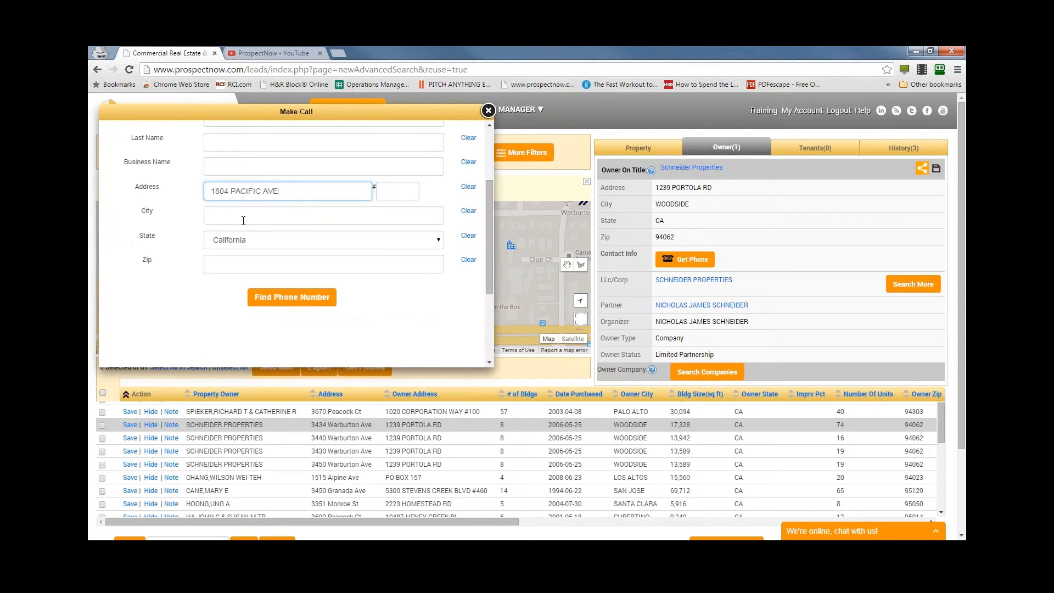
pyautogui.scroll(2, 271, 241)
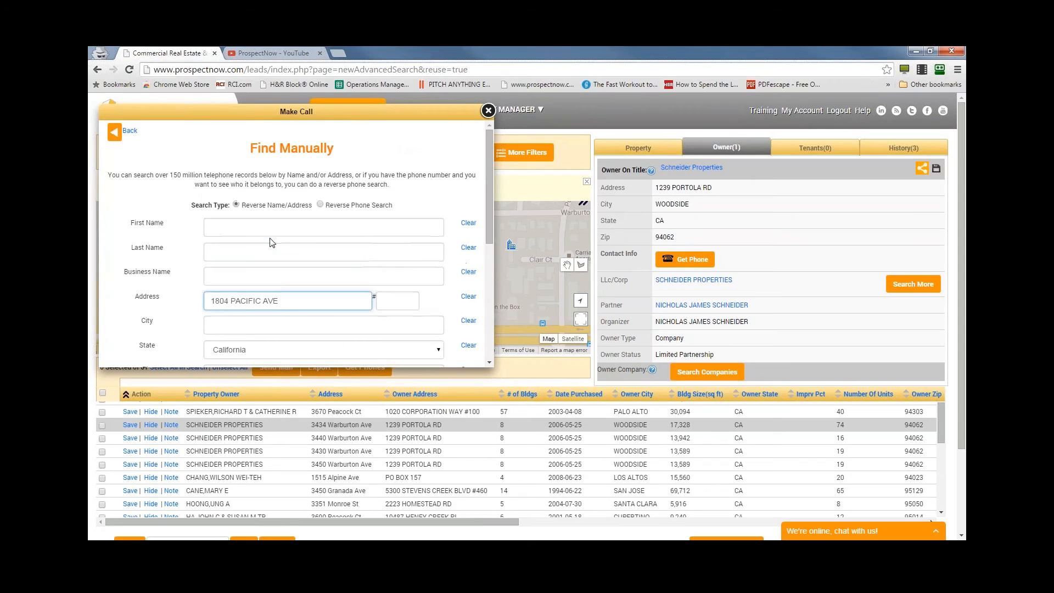
pyautogui.scroll(-1, 272, 242)
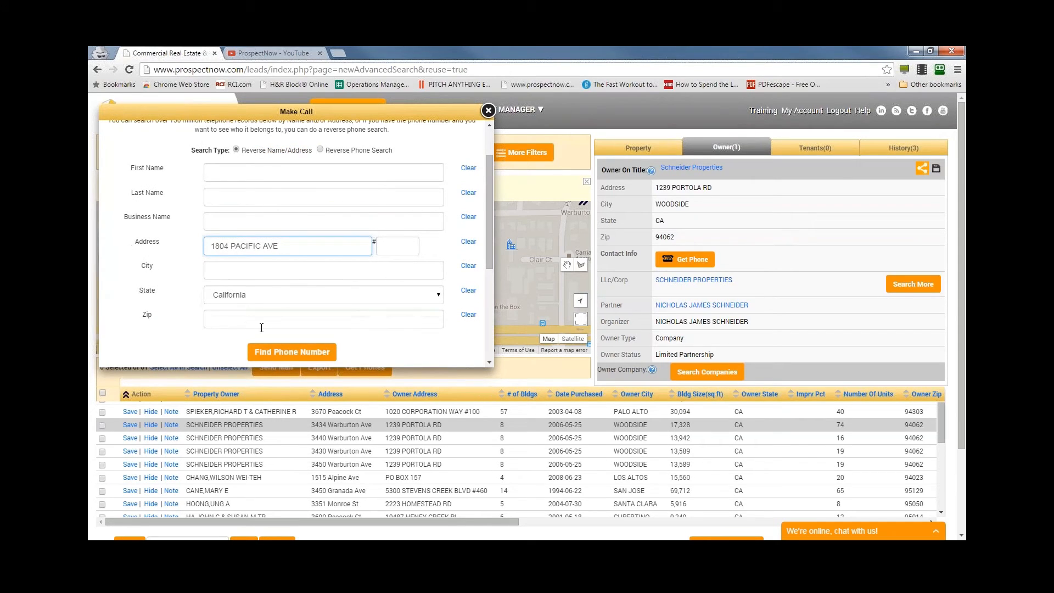
pyautogui.scroll(-1, 261, 327)
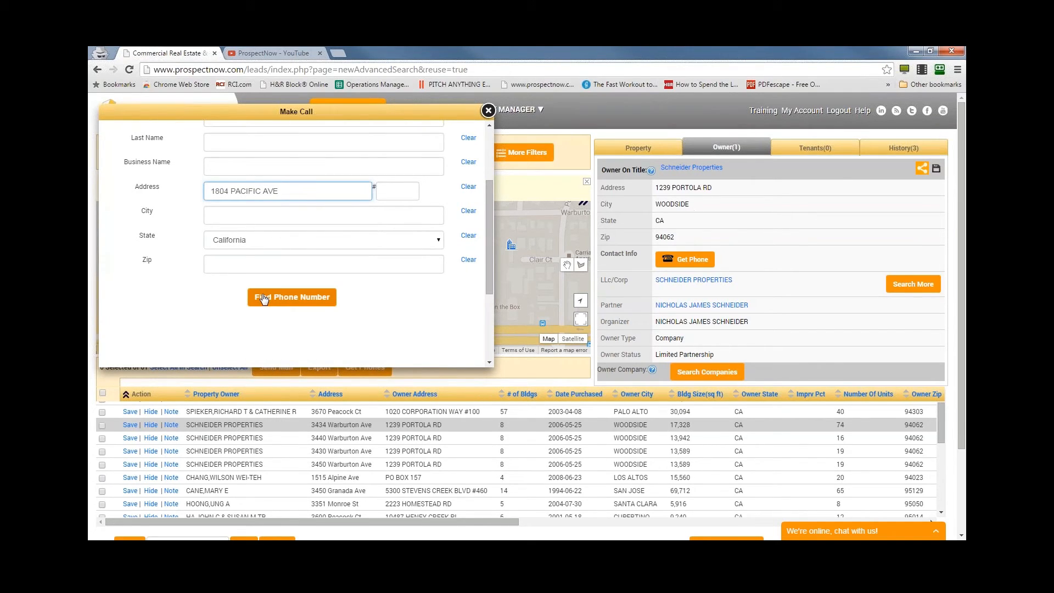
pyautogui.click(263, 222)
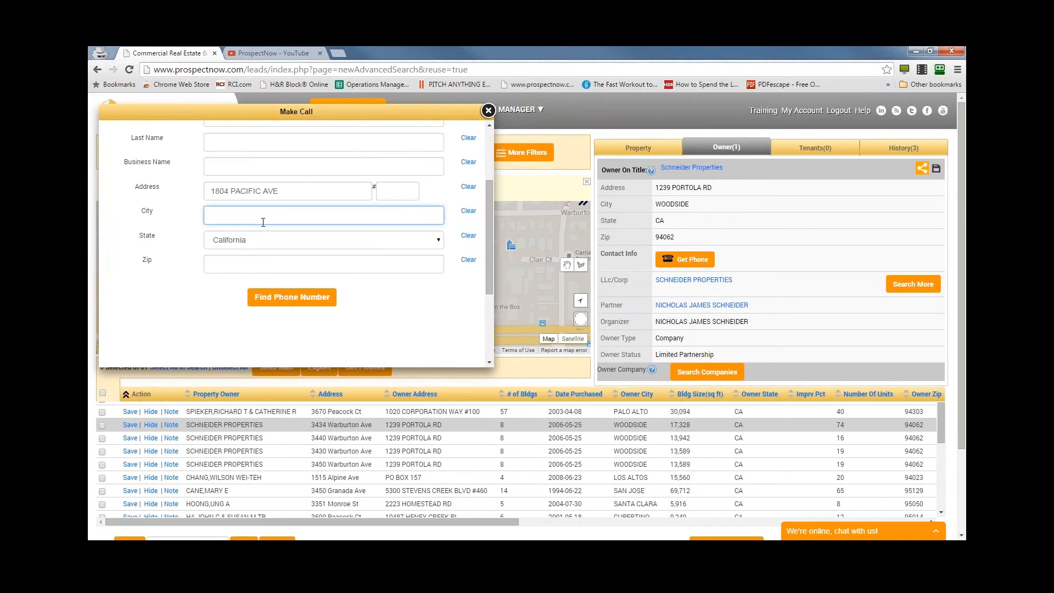
pyautogui.write('manhattan beach')
pyautogui.click(324, 299)
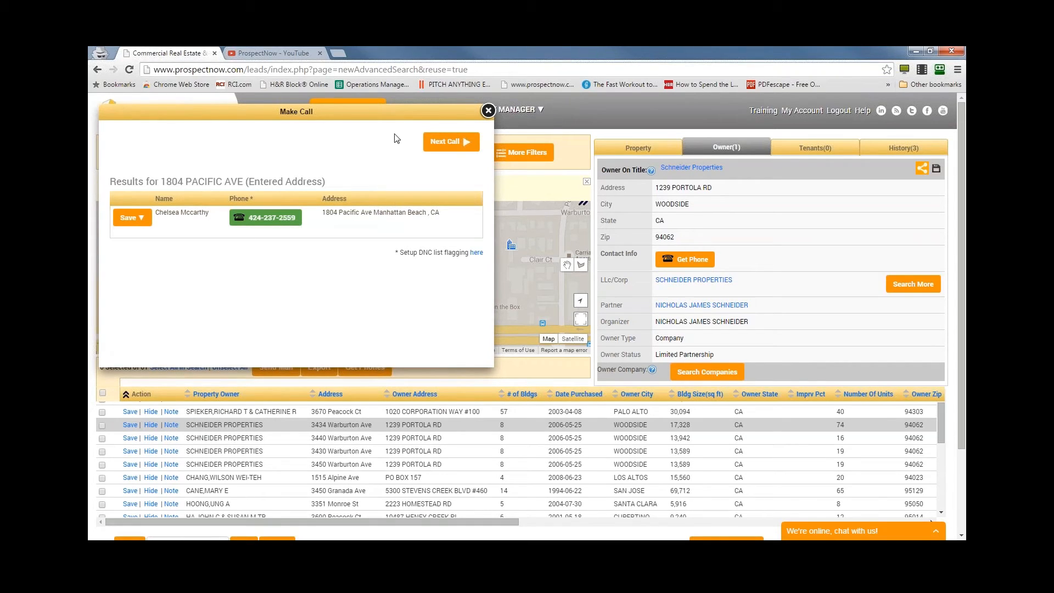
pyautogui.click(488, 111)
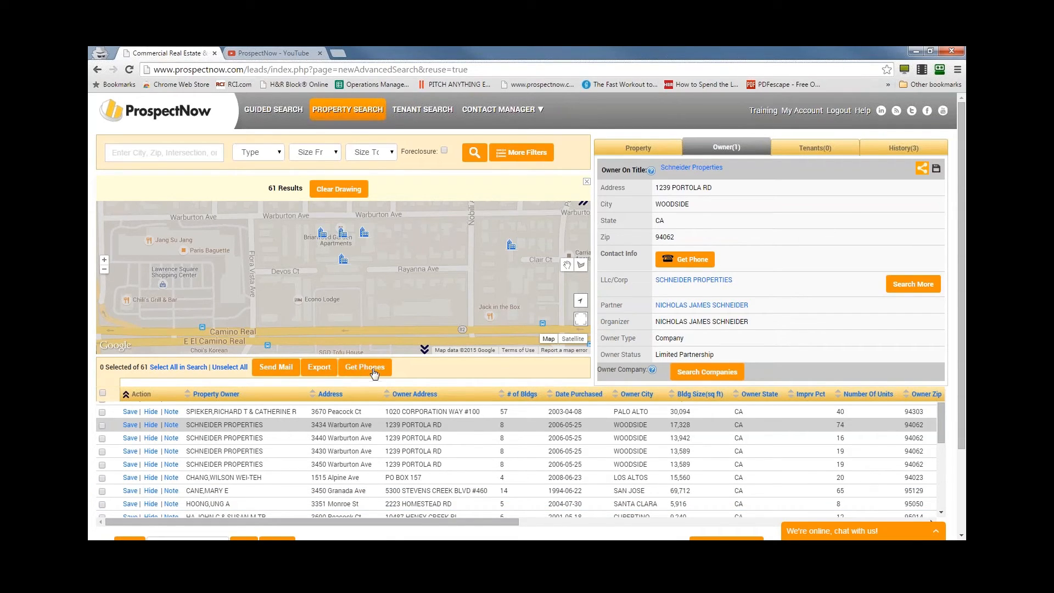
# - Select the seven consecutive listings directly below the last Schneider Properties row in the results
pyautogui.scroll(-1, 149, 431)
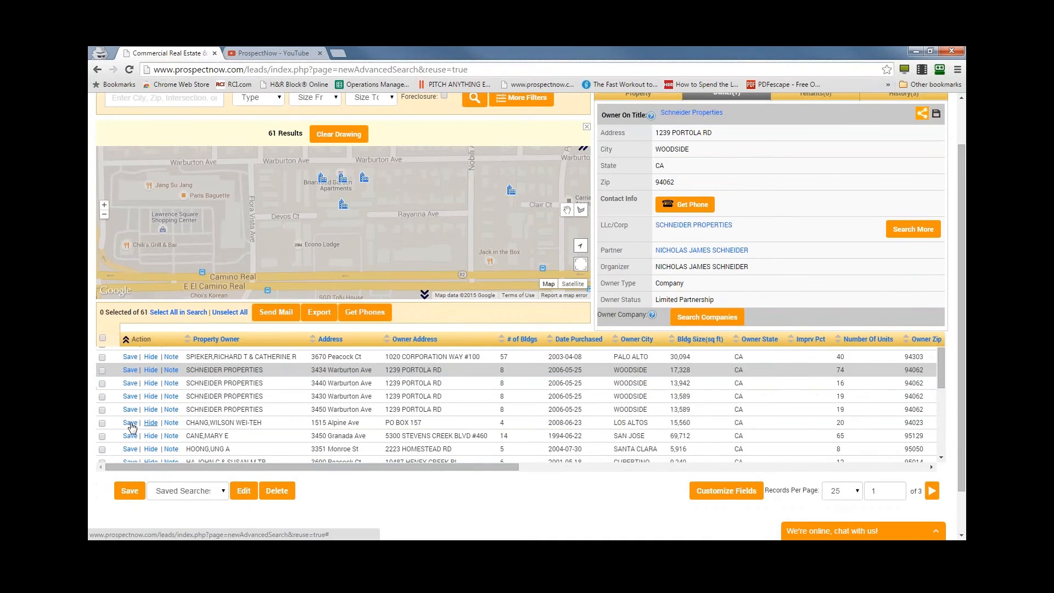
pyautogui.click(102, 423)
pyautogui.click(102, 436)
pyautogui.scroll(-1, 102, 436)
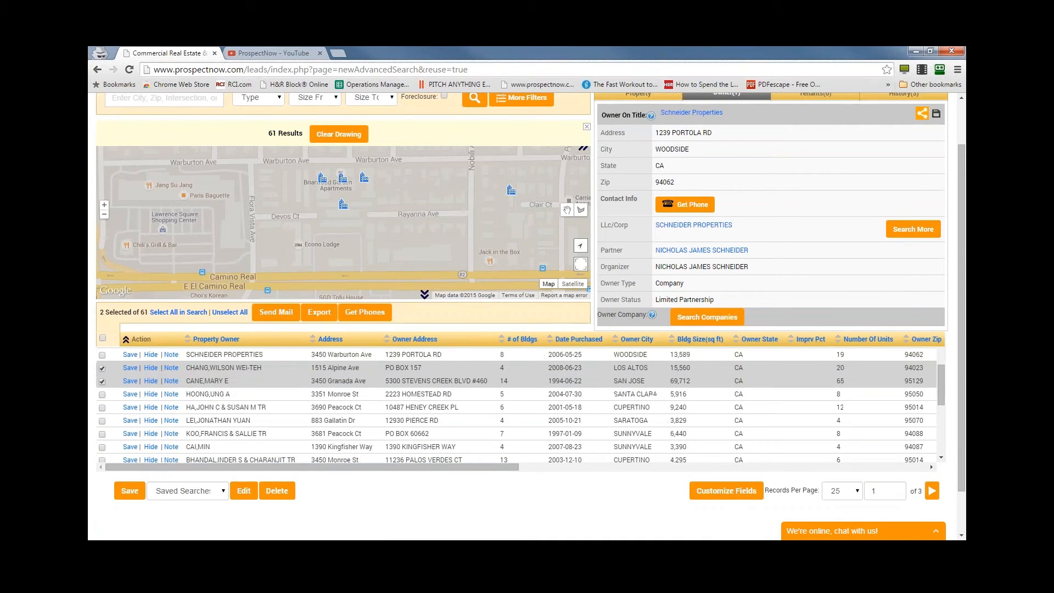
pyautogui.click(102, 396)
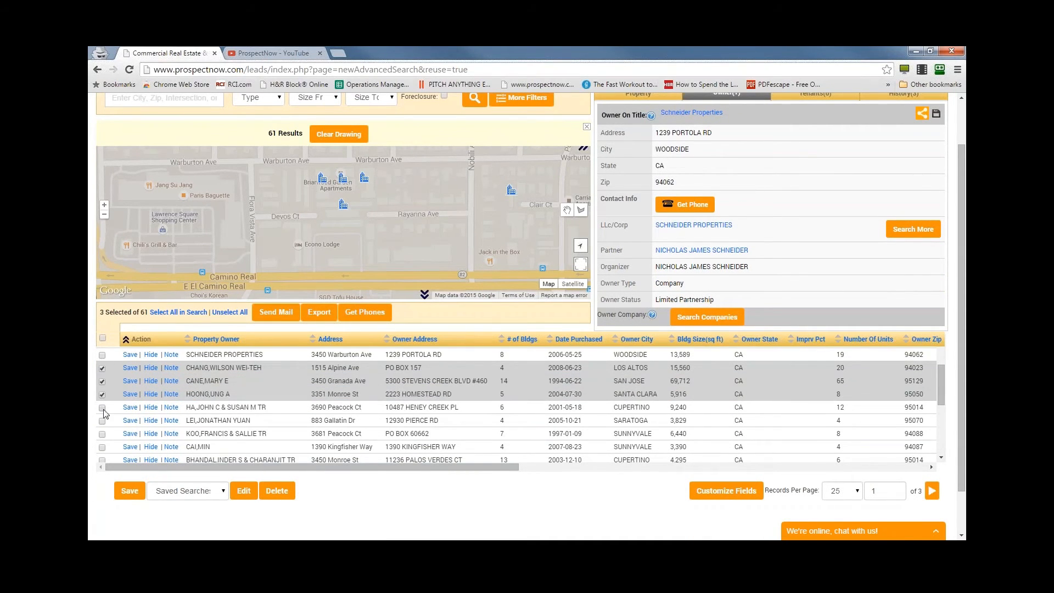
pyautogui.click(102, 407)
pyautogui.click(103, 420)
pyautogui.click(102, 434)
pyautogui.click(102, 446)
# - Add the following six listings to the selection, from the 13-building Monroe St property through the Canary Dr property
pyautogui.scroll(-1, 103, 453)
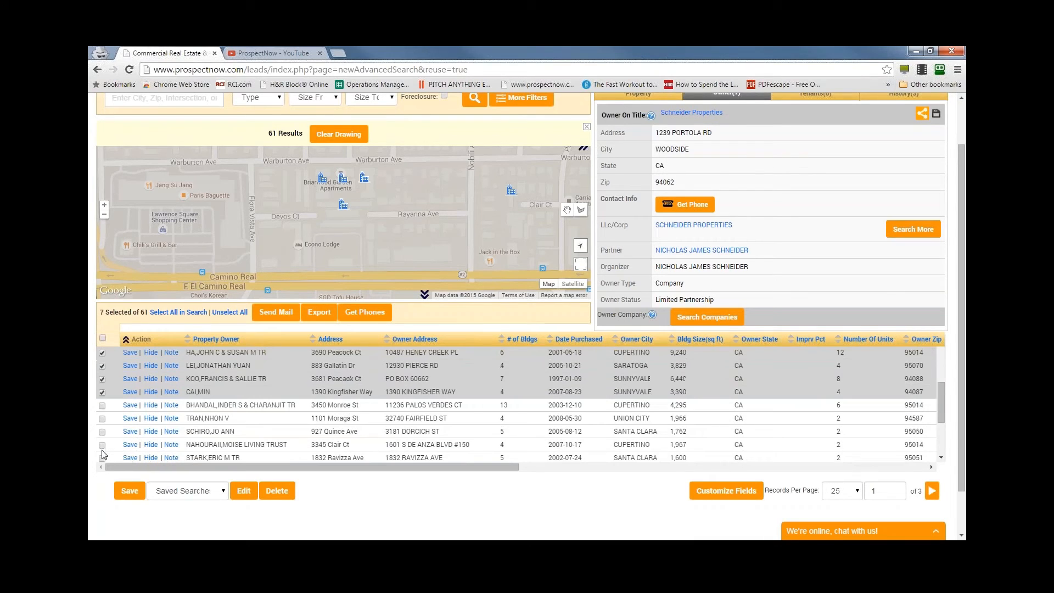
pyautogui.click(103, 406)
pyautogui.click(102, 419)
pyautogui.click(102, 432)
pyautogui.click(103, 445)
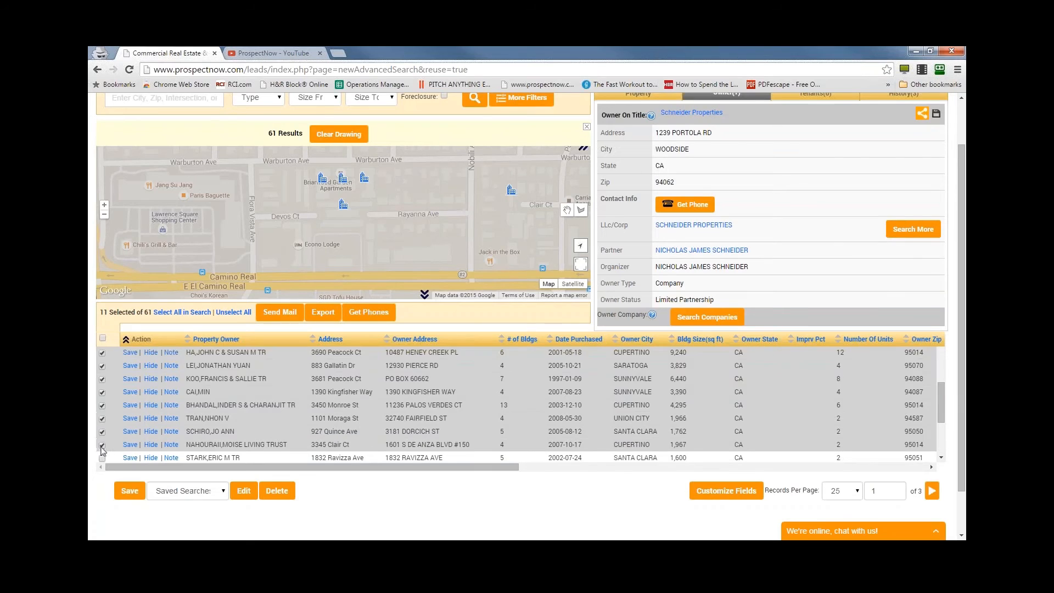
pyautogui.scroll(-1, 102, 451)
pyautogui.click(102, 404)
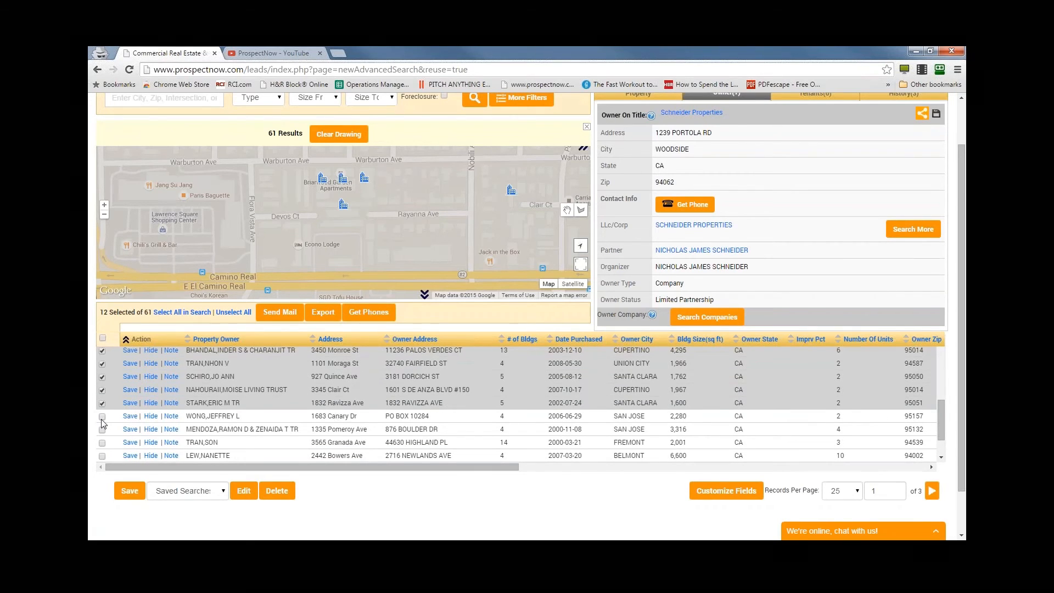
pyautogui.click(102, 417)
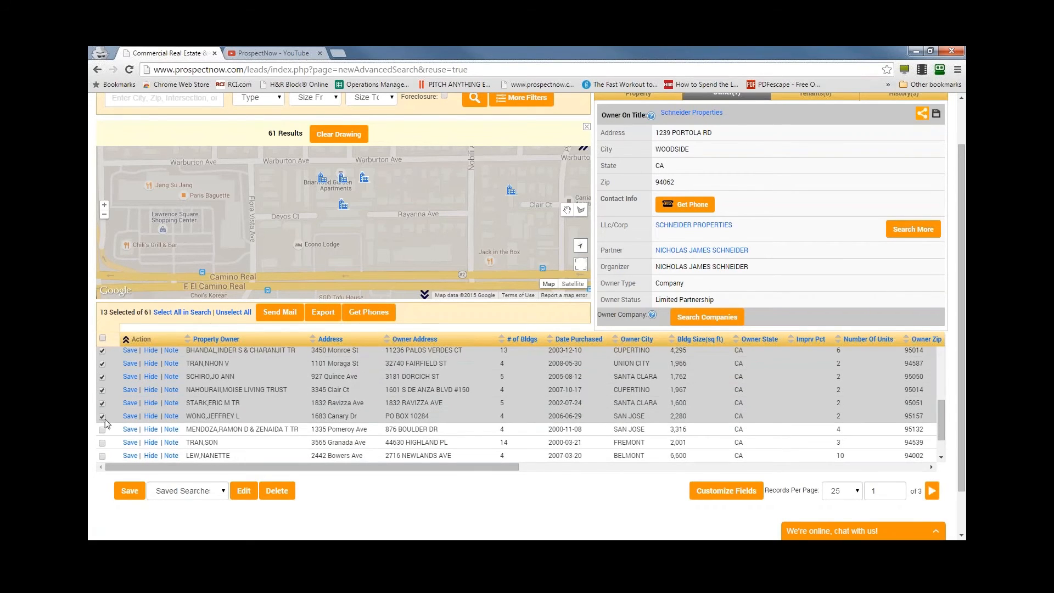
# - Extend the selection with the Pomeroy Ave and 14-building Granada Ave listings and get phone numbers in bulk for the 15 records
pyautogui.click(376, 315)
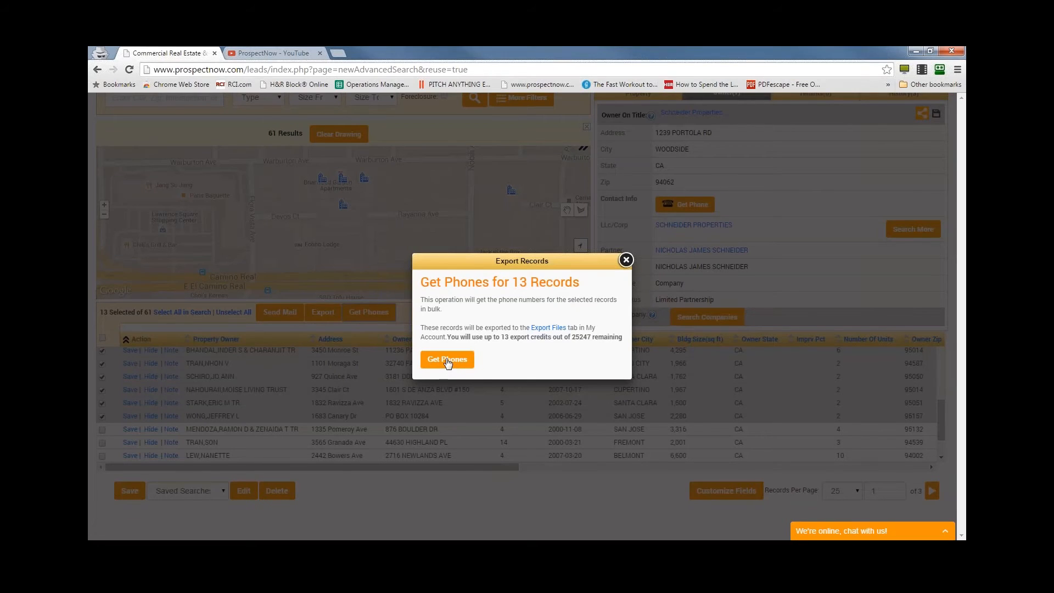
pyautogui.click(625, 260)
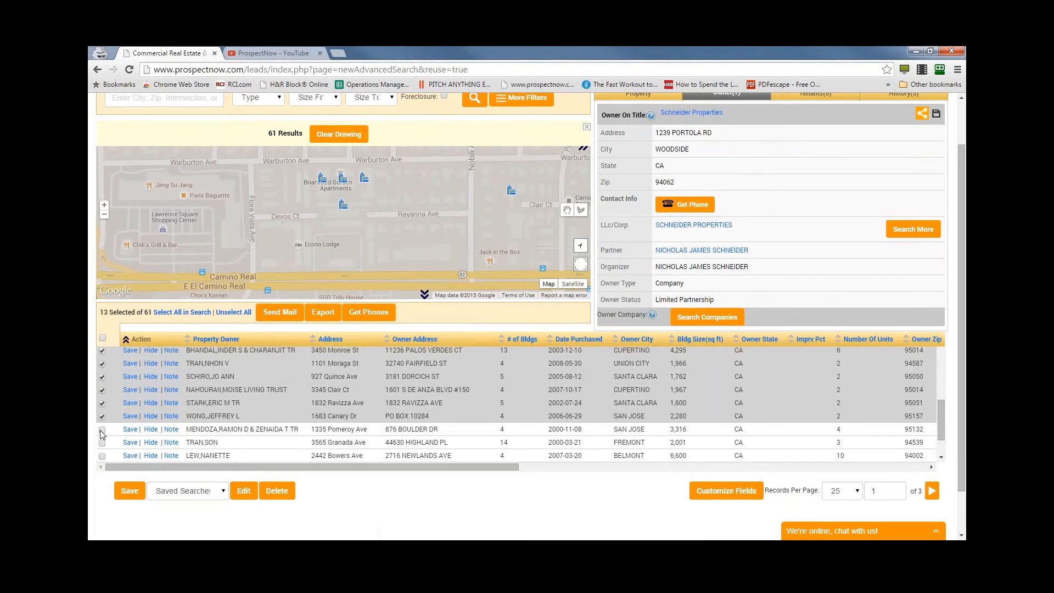
pyautogui.click(102, 430)
pyautogui.click(102, 443)
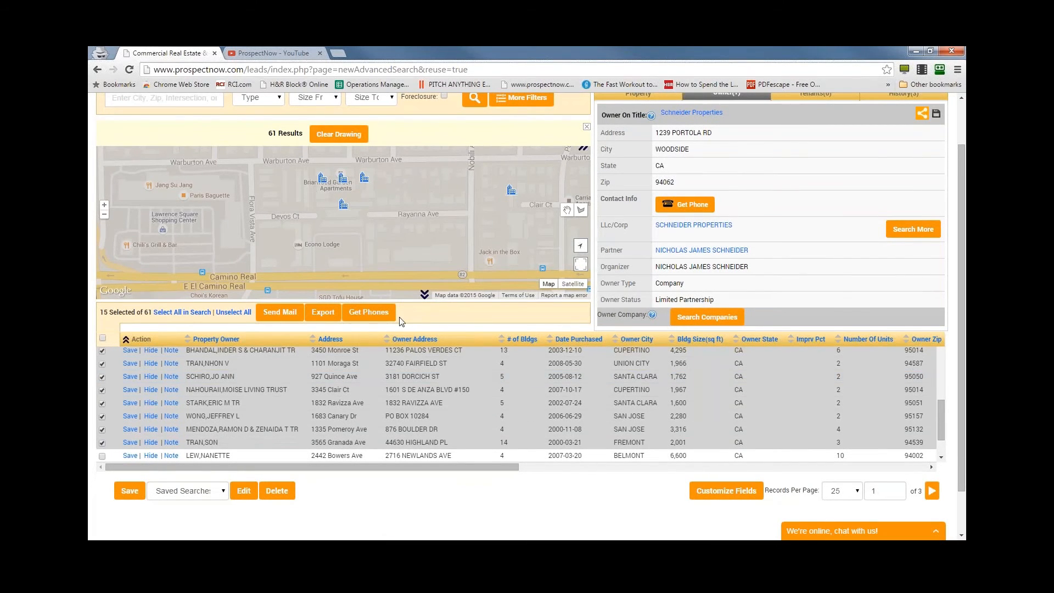
pyautogui.click(367, 314)
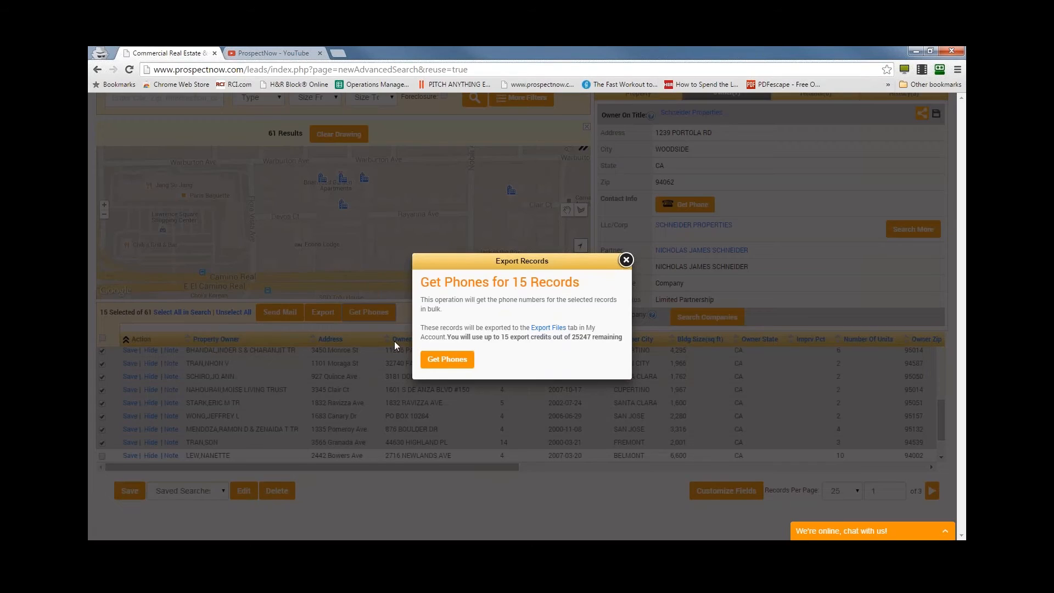
pyautogui.click(449, 361)
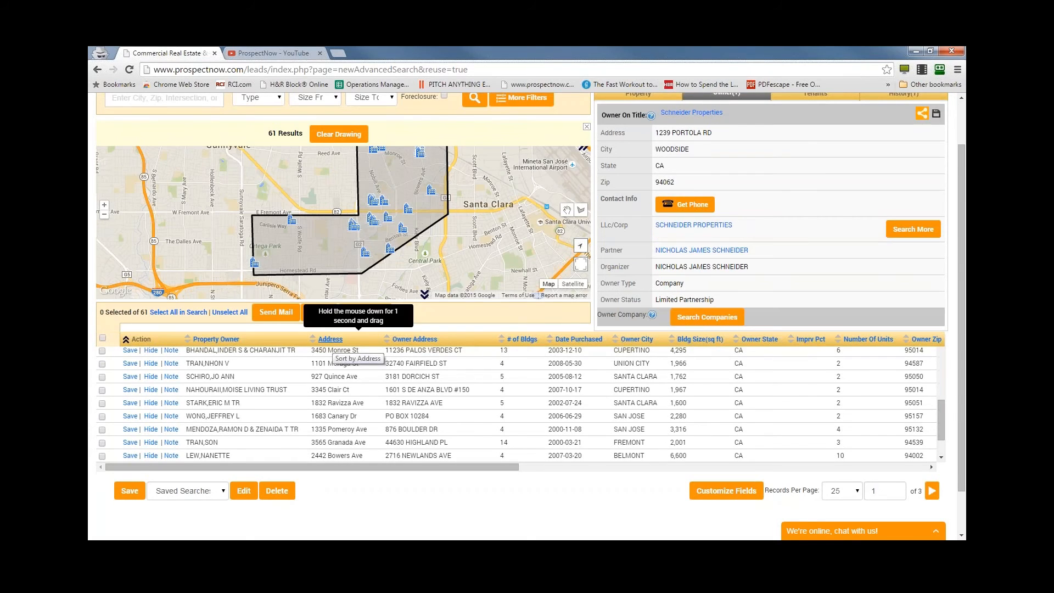
# - Check in the field customization that Phone is among the chosen result columns and close the window
pyautogui.scroll(1, 796, 284)
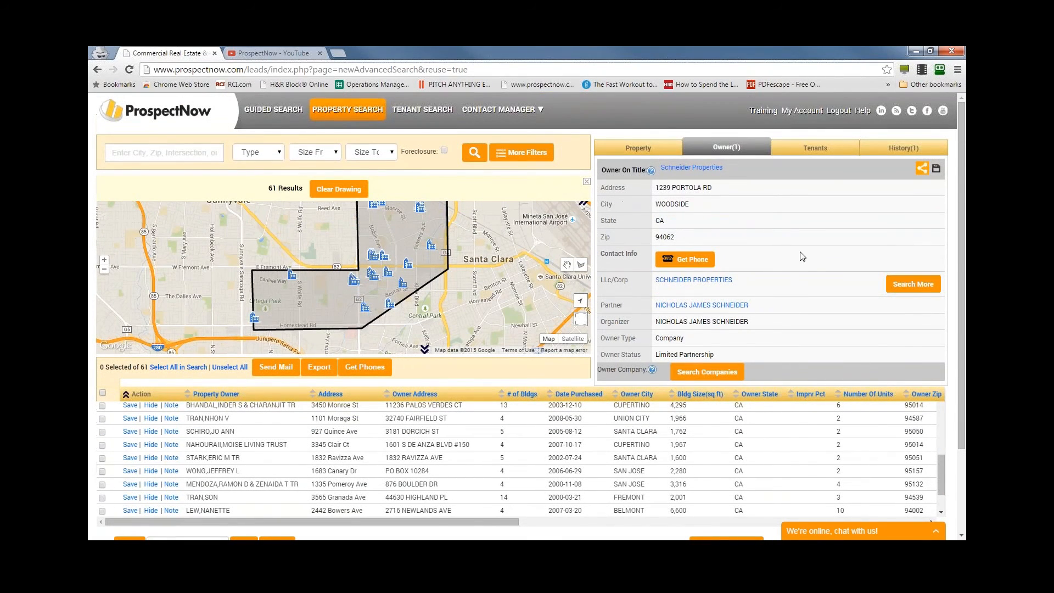
pyautogui.scroll(-2, 801, 257)
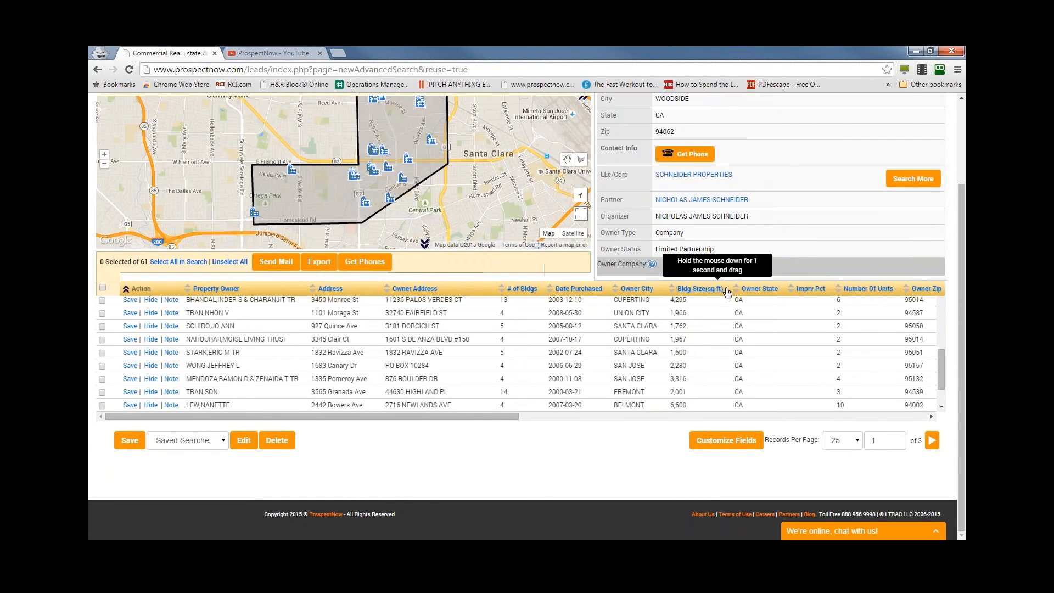
pyautogui.click(732, 448)
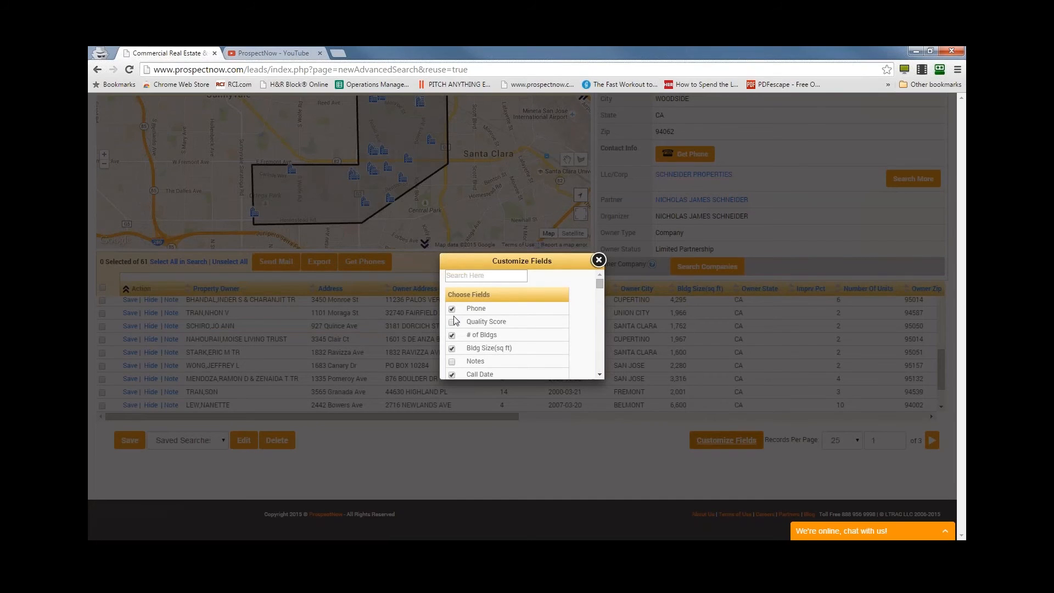
pyautogui.click(451, 309)
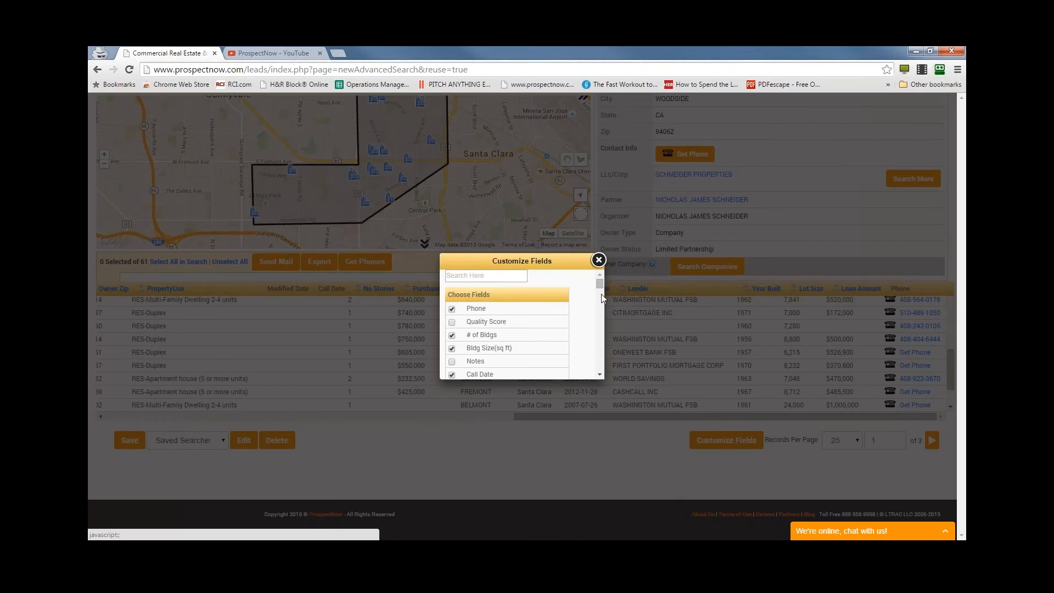
pyautogui.click(599, 261)
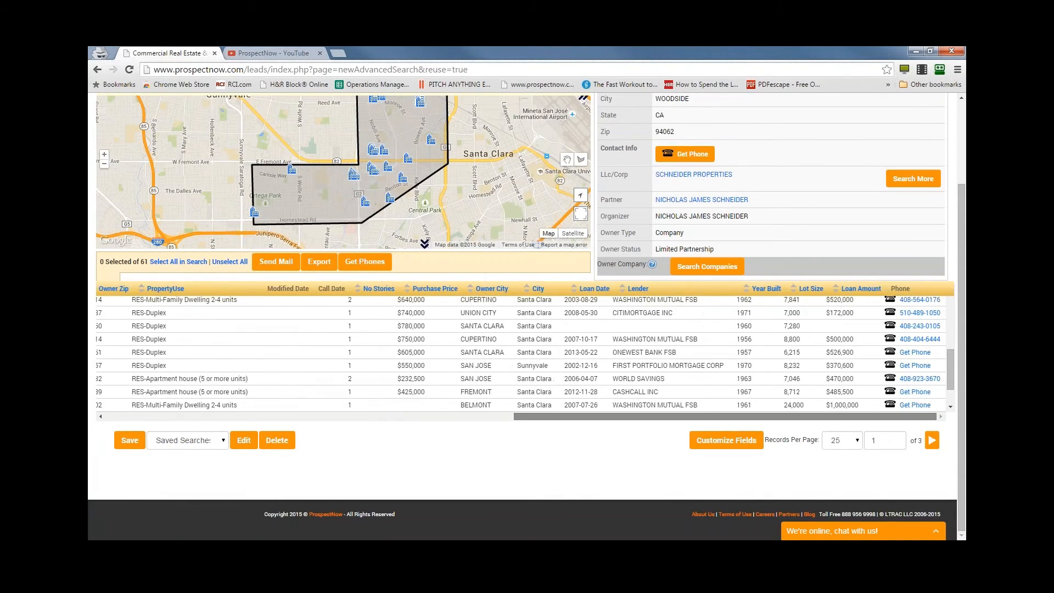
# - Move the Phone column between the Address and Owner Address columns of the results table
pyautogui.scroll(1, 549, 465)
pyautogui.scroll(2, 431, 461)
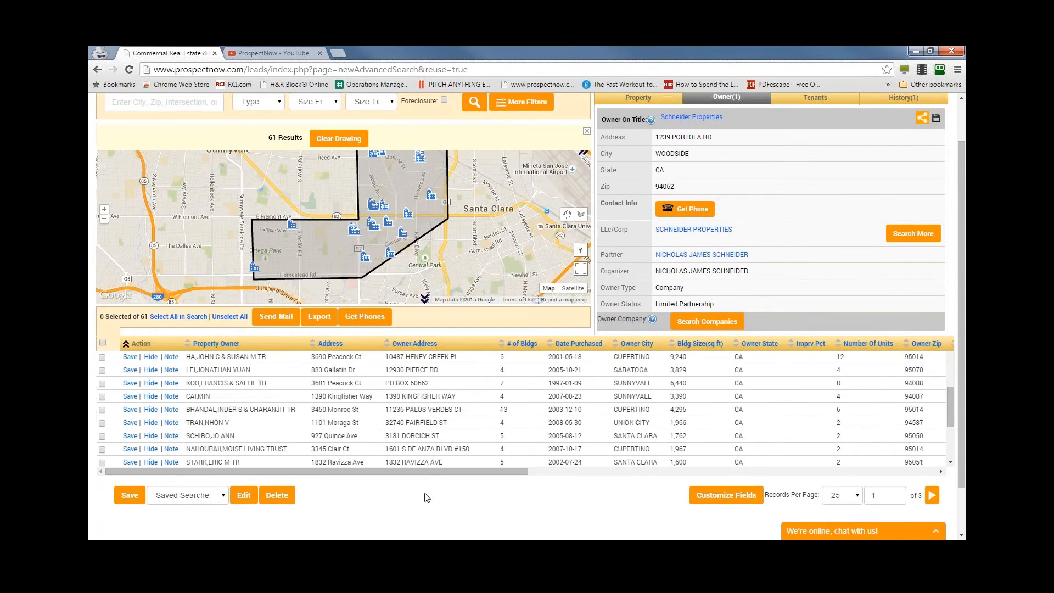
pyautogui.click(936, 471)
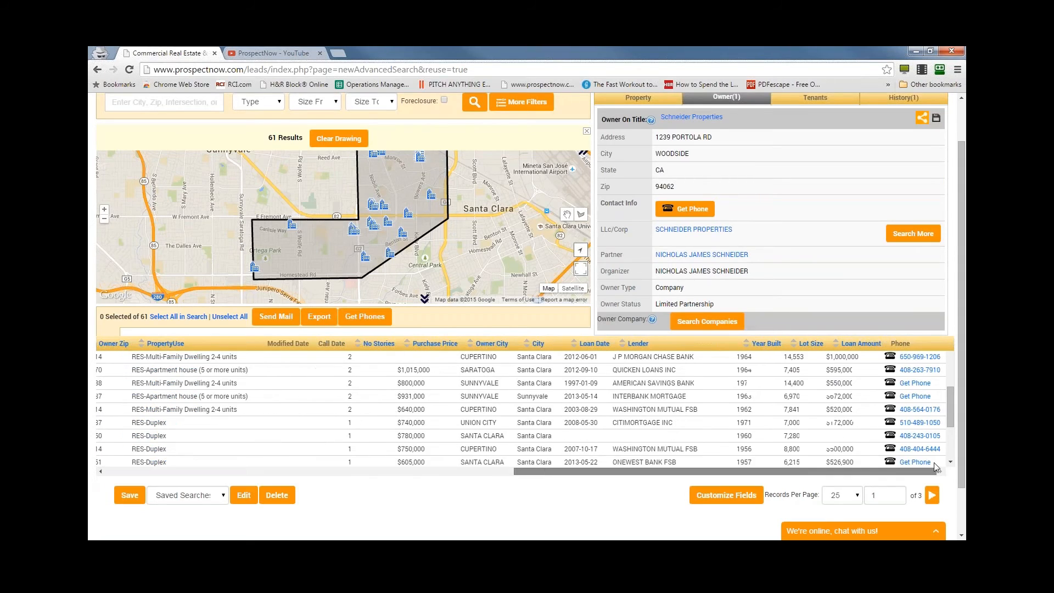
pyautogui.moveTo(903, 345); pyautogui.dragTo(105, 348)
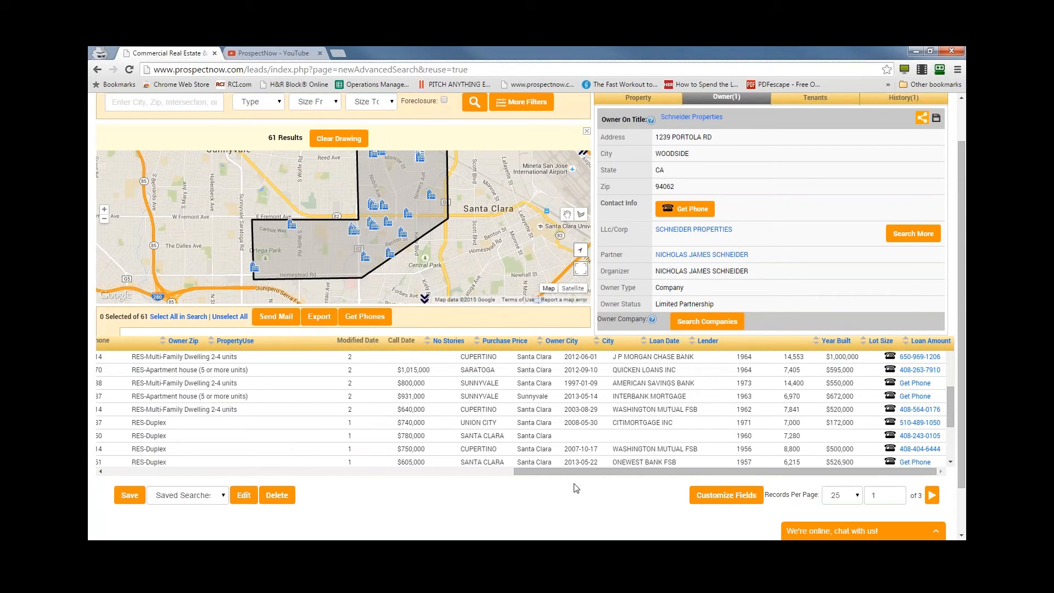
pyautogui.moveTo(606, 473); pyautogui.dragTo(340, 484)
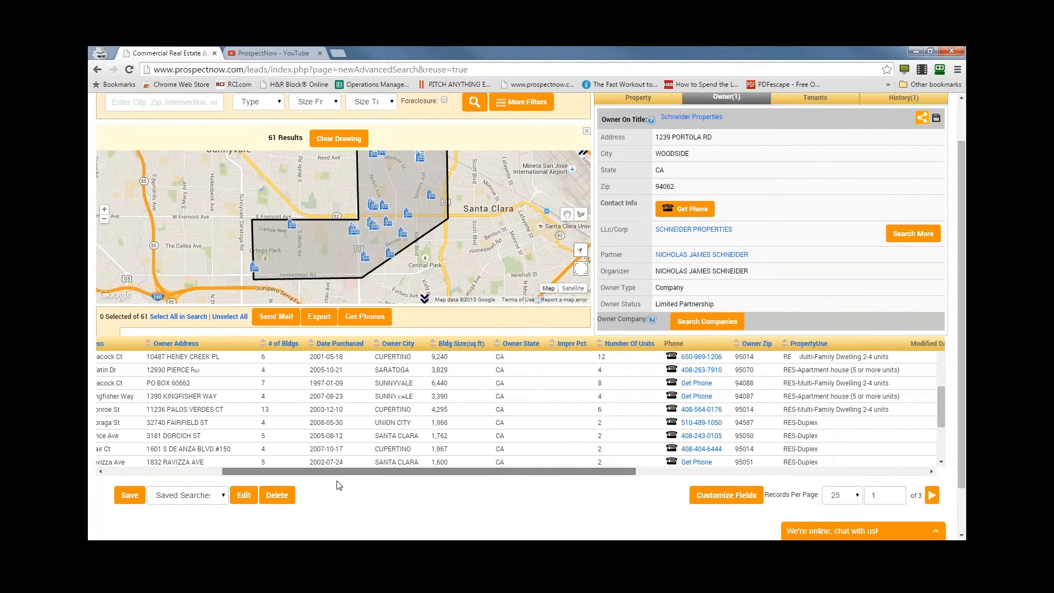
pyautogui.moveTo(597, 347); pyautogui.dragTo(165, 340)
pyautogui.moveTo(236, 471)
pyautogui.mouseDown()
pyautogui.moveTo(114, 469)
pyautogui.moveTo(229, 471)
pyautogui.mouseUp()
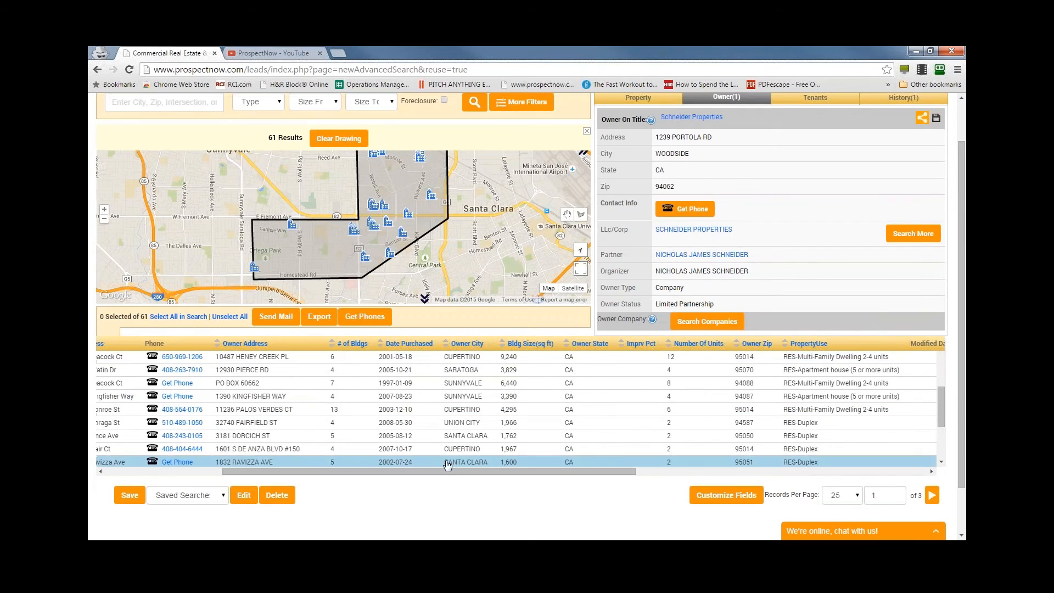
pyautogui.moveTo(351, 471); pyautogui.dragTo(235, 463)
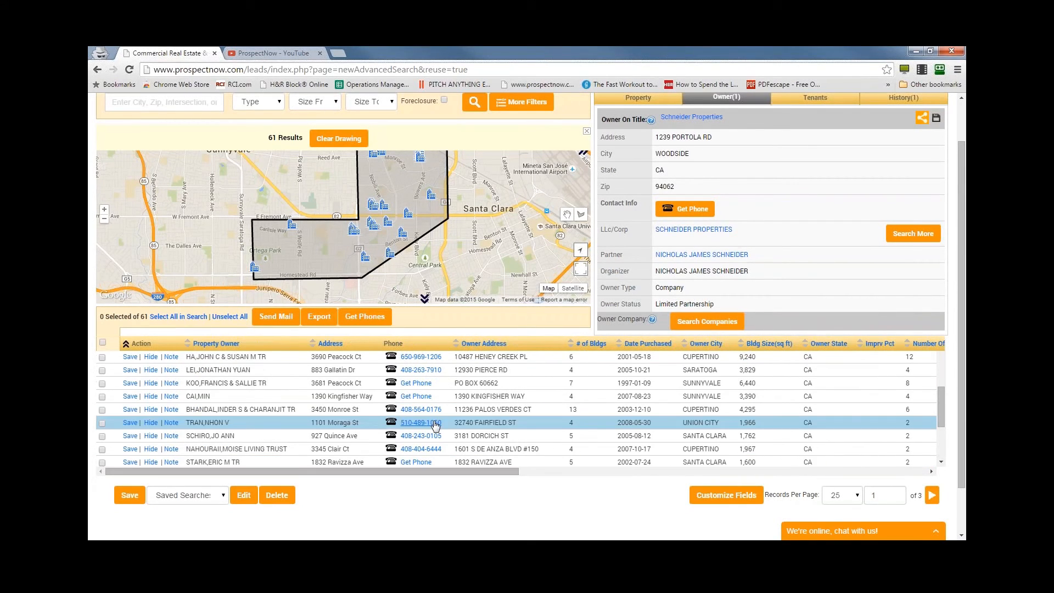
# - Look over the owner phone numbers in the results and check the Schneider Properties listing's tenants and sale history
pyautogui.scroll(3, 448, 415)
pyautogui.scroll(-2, 451, 411)
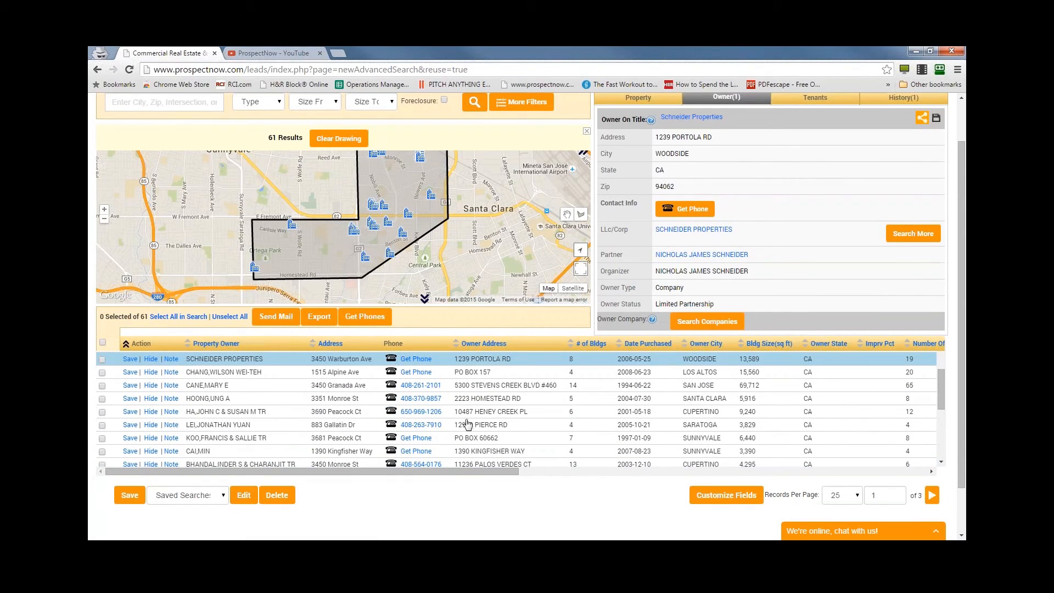
pyautogui.scroll(3, 942, 394)
pyautogui.moveTo(946, 361); pyautogui.dragTo(938, 430)
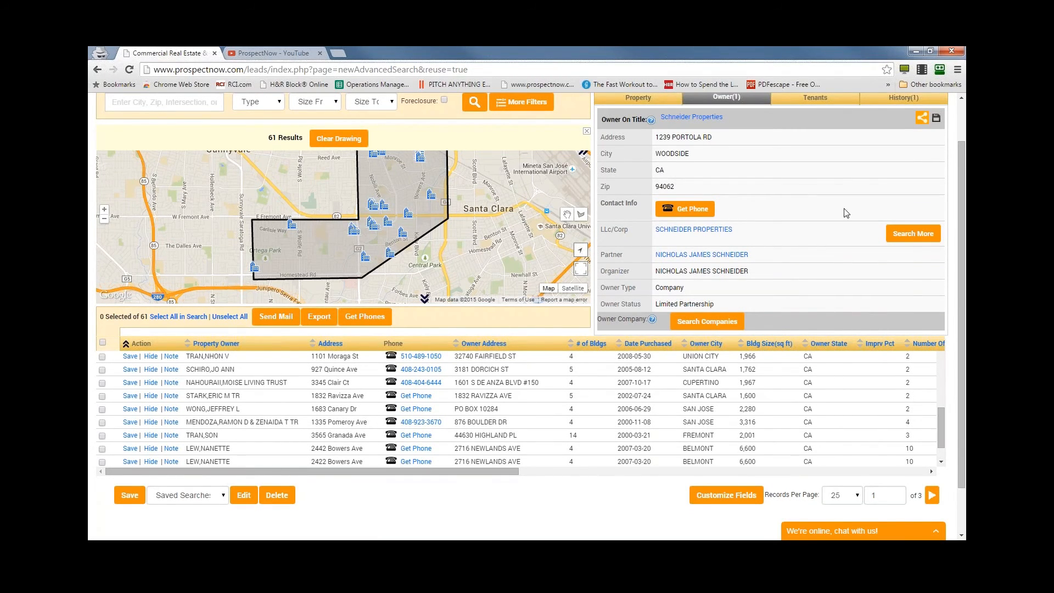
pyautogui.scroll(1, 829, 259)
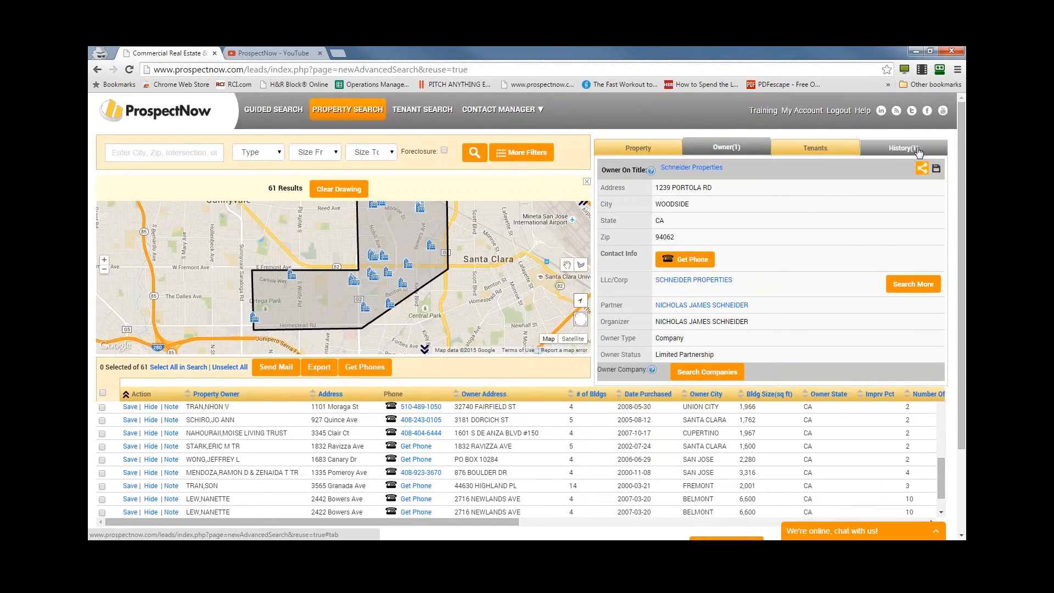
pyautogui.click(816, 143)
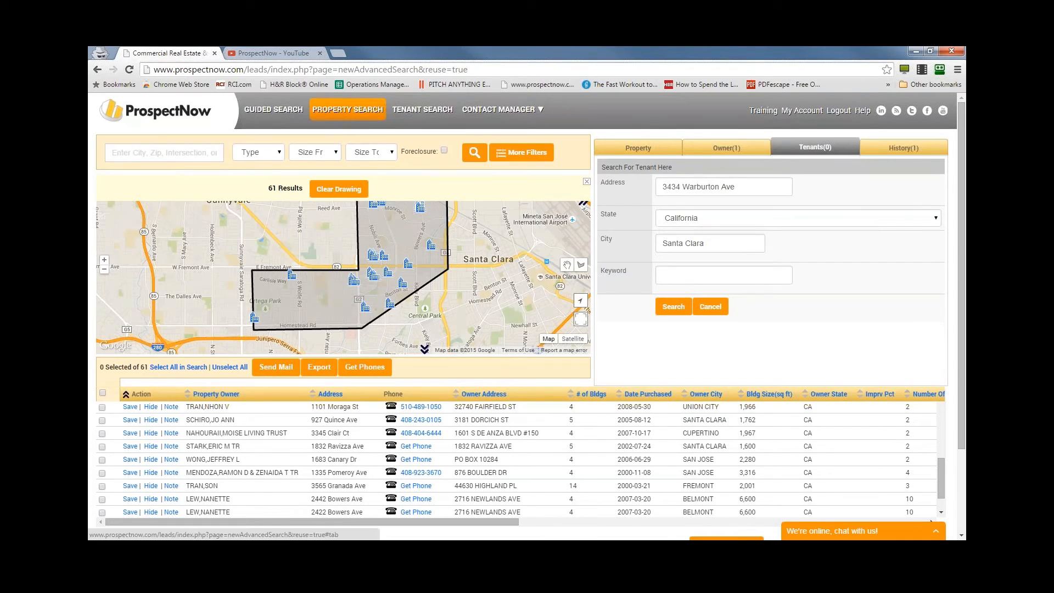
pyautogui.click(909, 152)
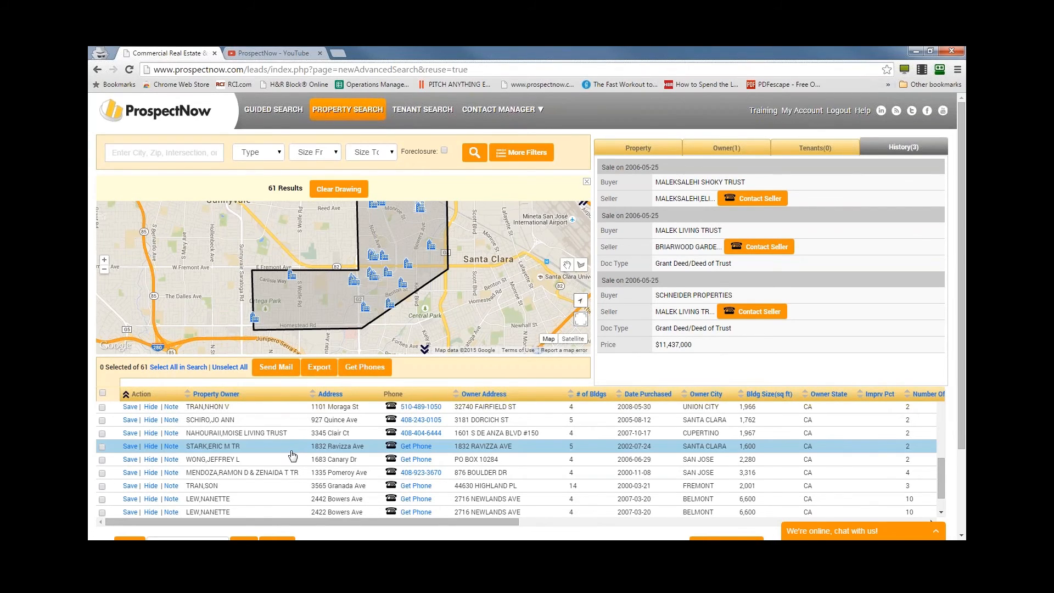
# - Search for the commercial Main St property in Los Altos, CA by its full street address and zip code
pyautogui.click(146, 153)
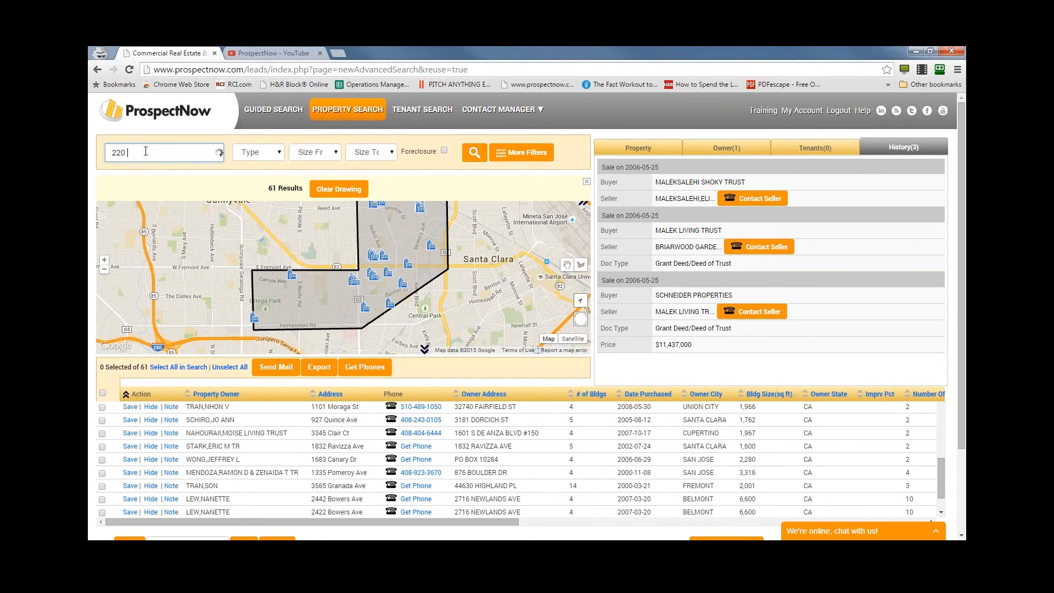
pyautogui.write('220')
pyautogui.press('BackSpace')
pyautogui.press('BackSpace')
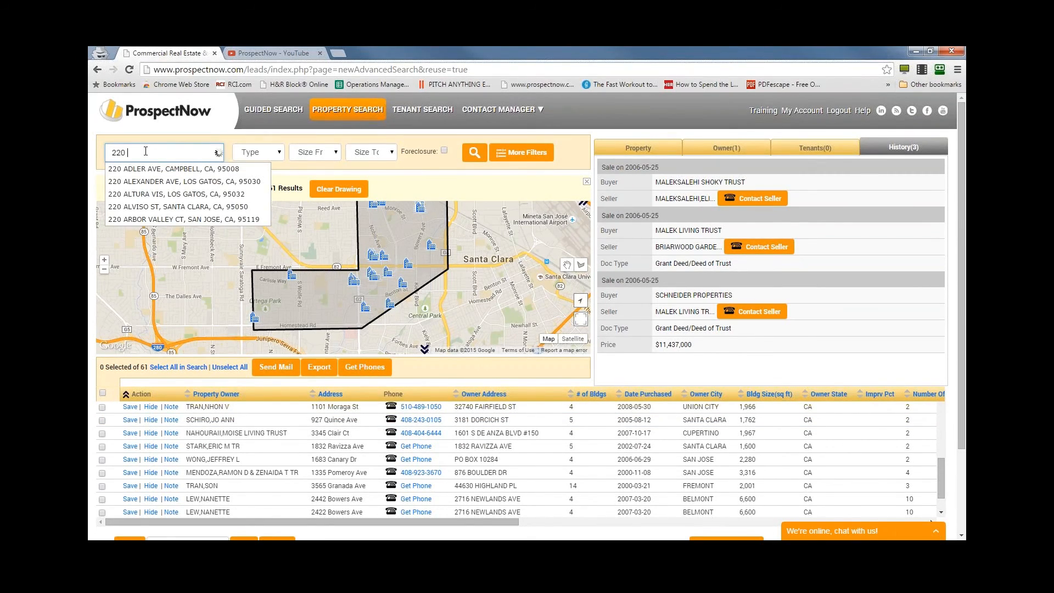
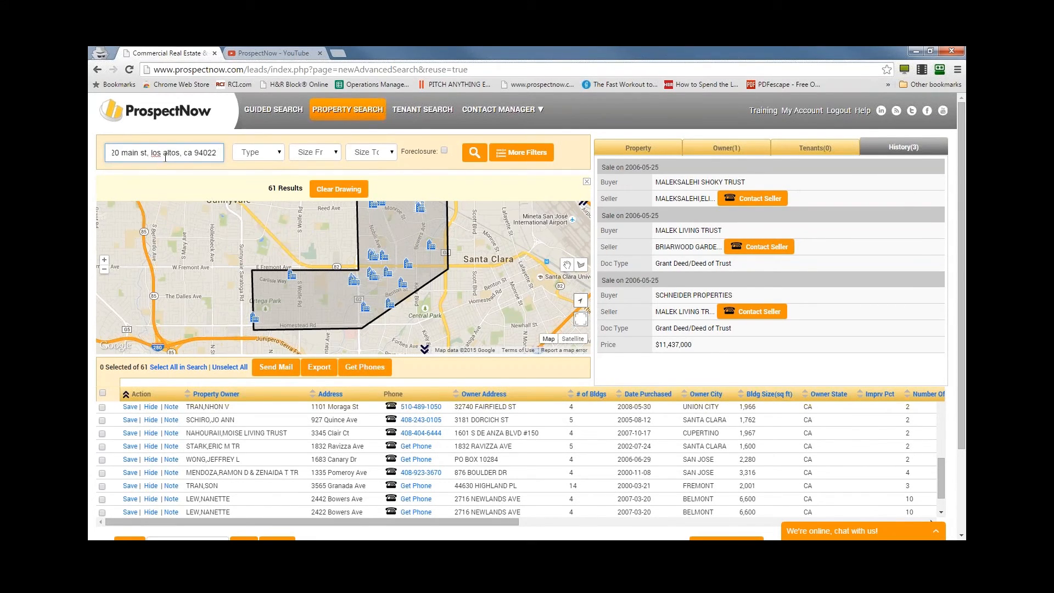
pyautogui.click(471, 163)
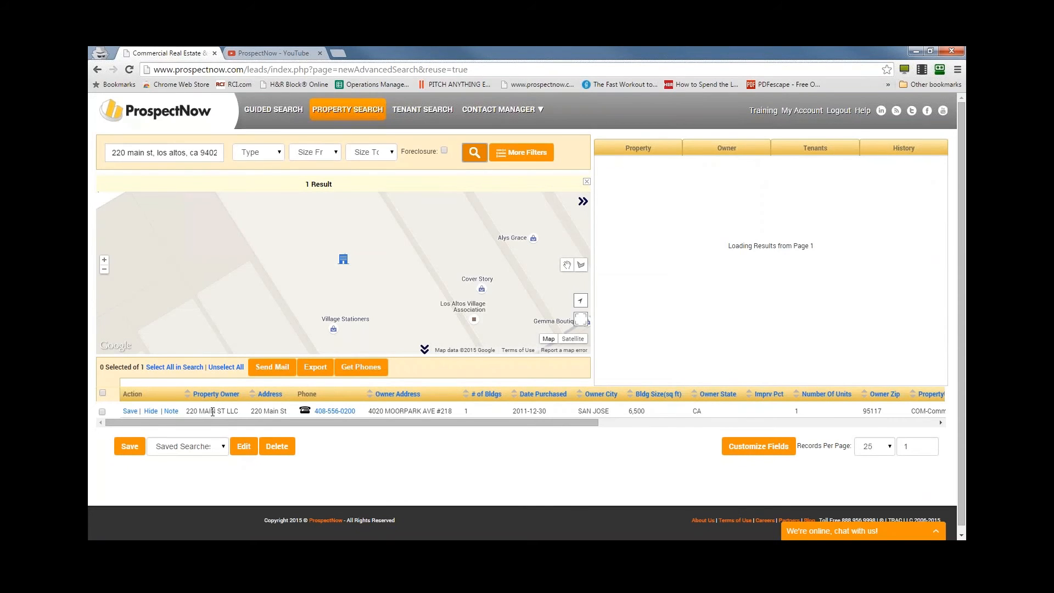
# - Review the Main St property's tenants and check the contact details and e-mail of the Phrasemaker Enterprises owner
pyautogui.click(815, 148)
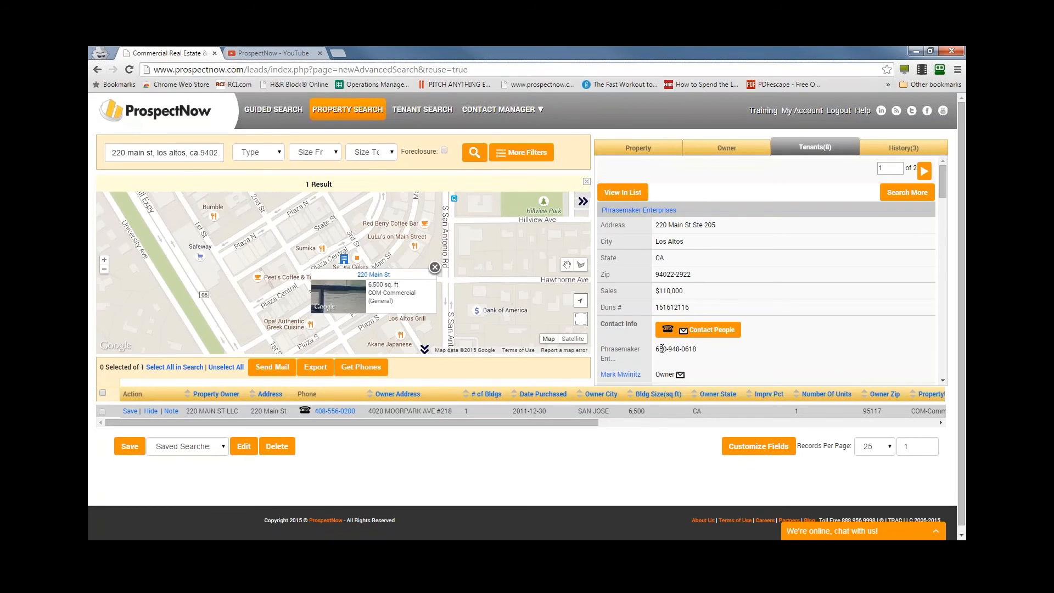
pyautogui.scroll(-2, 661, 346)
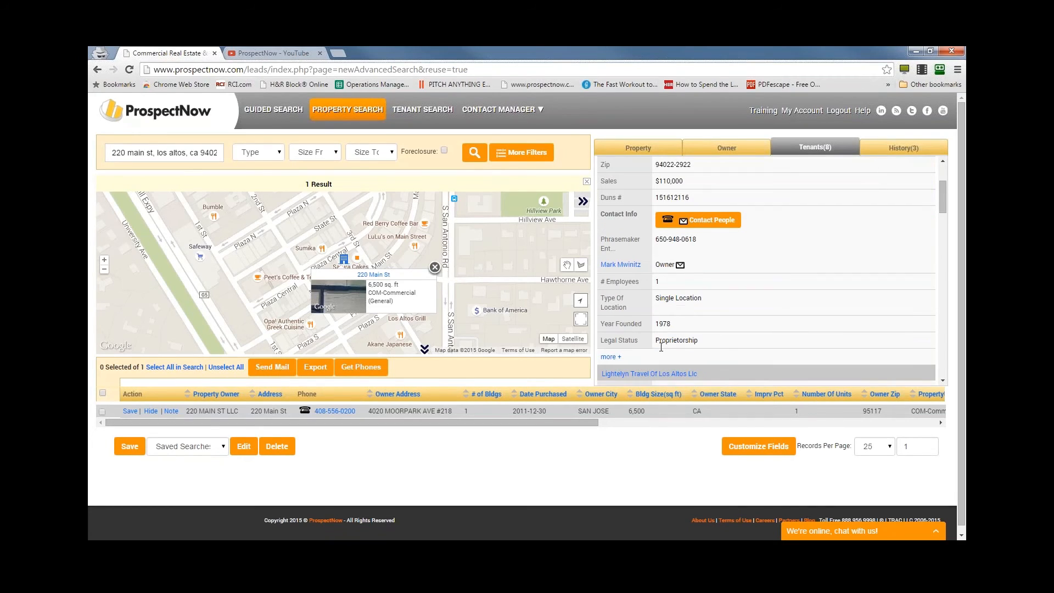
pyautogui.click(681, 266)
pyautogui.click(680, 265)
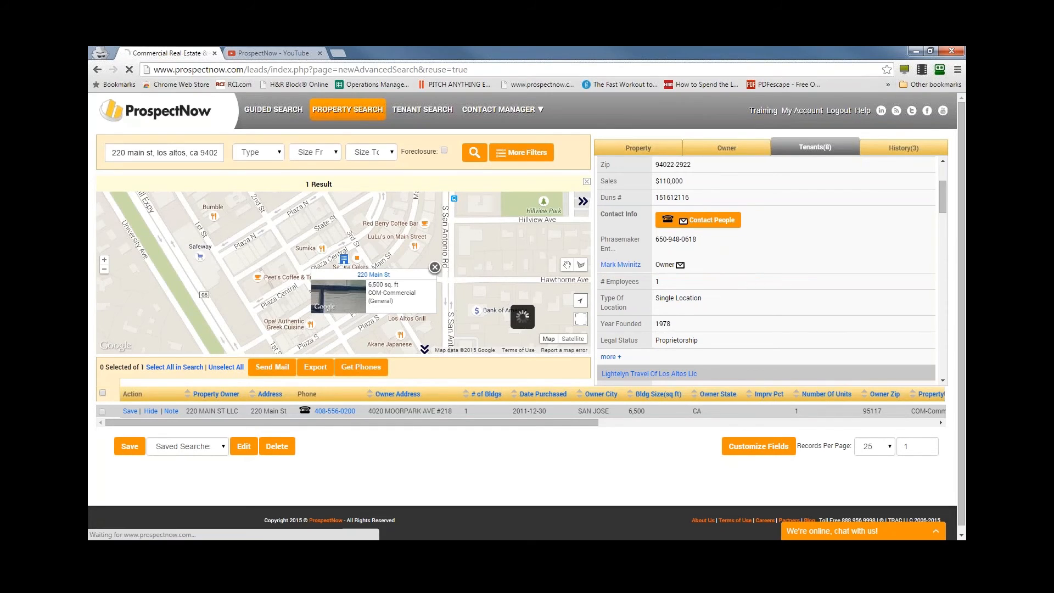
pyautogui.moveTo(572, 360)
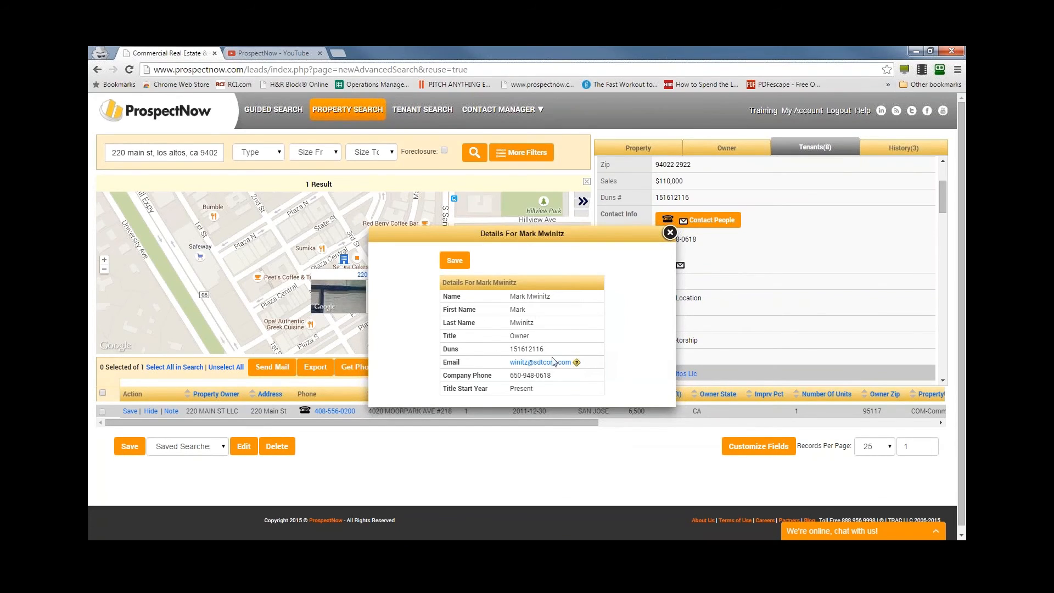
pyautogui.click(669, 233)
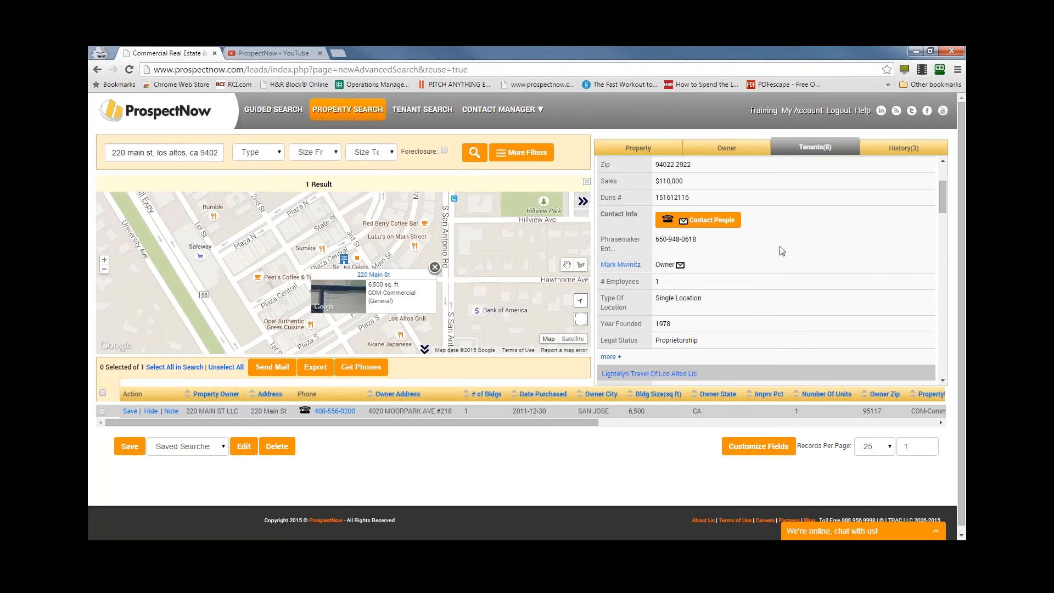
pyautogui.scroll(2, 760, 290)
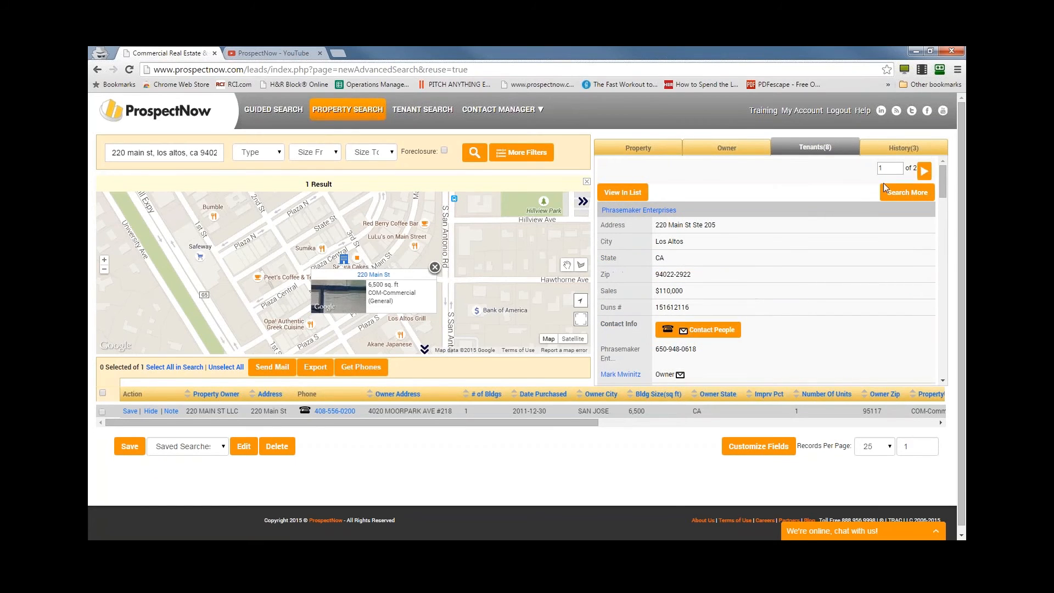
# - Switch to the tenant search and review the company, property, owner, history and tenant details of A A A Trophy And Engraving Service in Houston
pyautogui.click(405, 114)
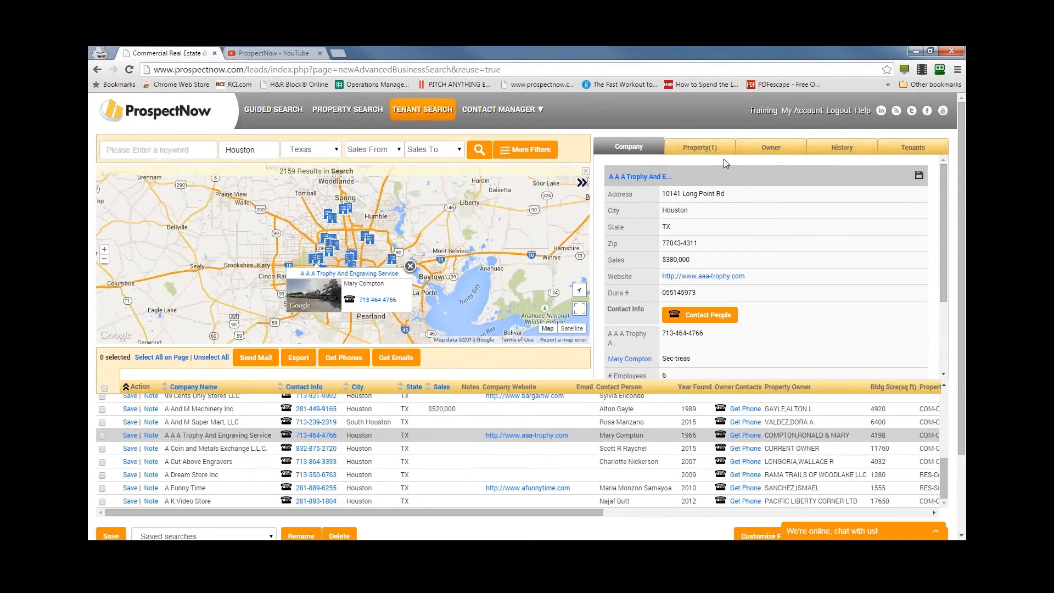
pyautogui.click(696, 152)
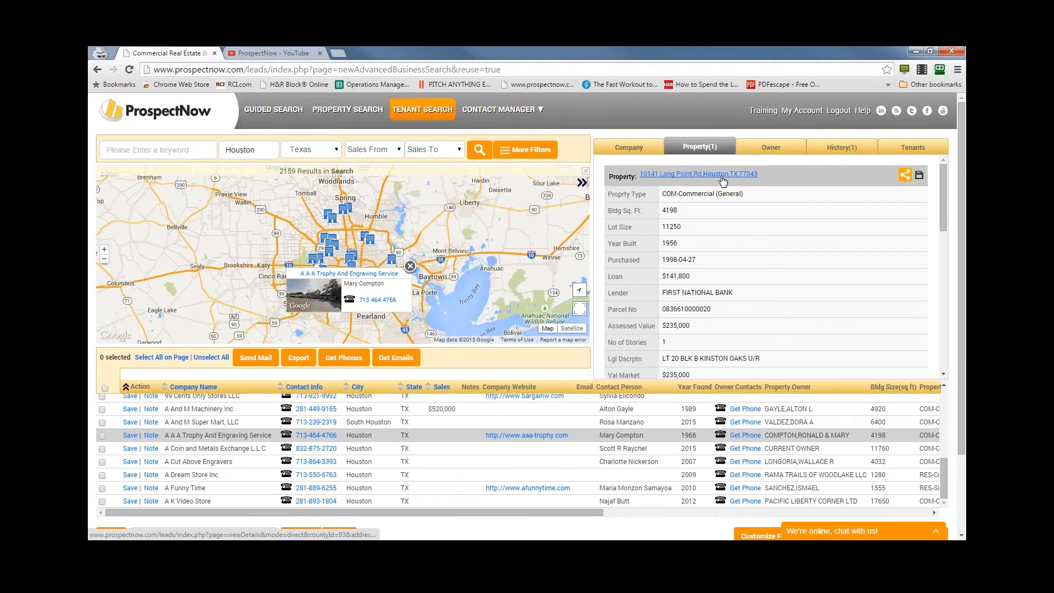
pyautogui.click(762, 149)
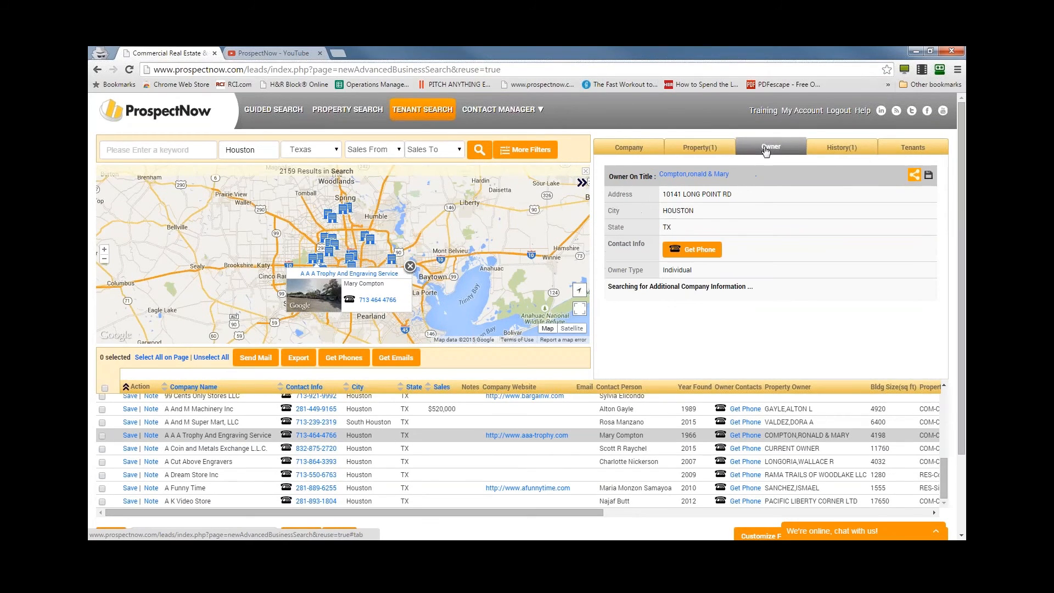
pyautogui.click(851, 152)
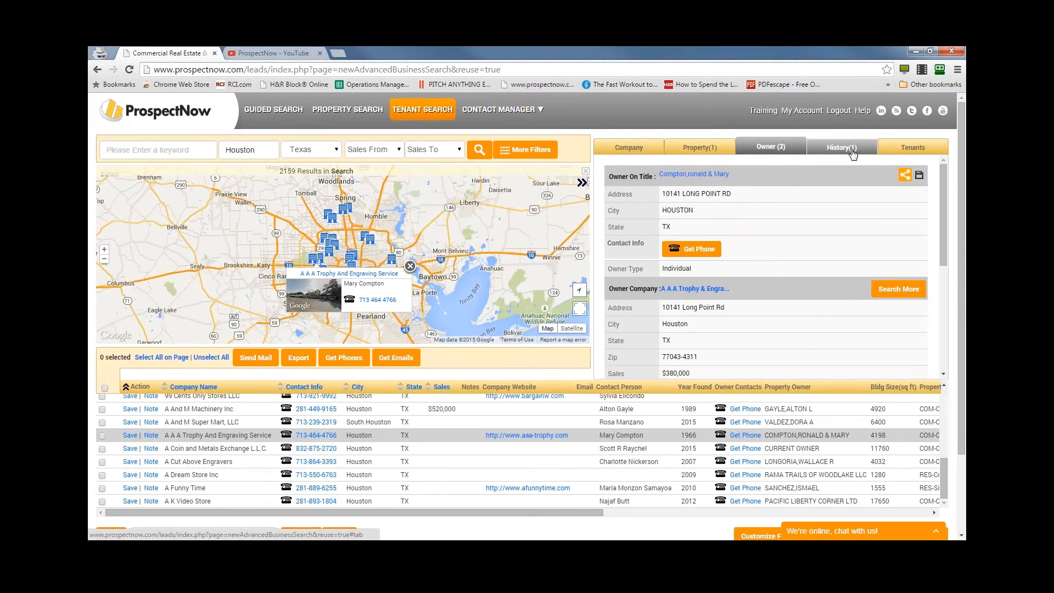
pyautogui.click(911, 147)
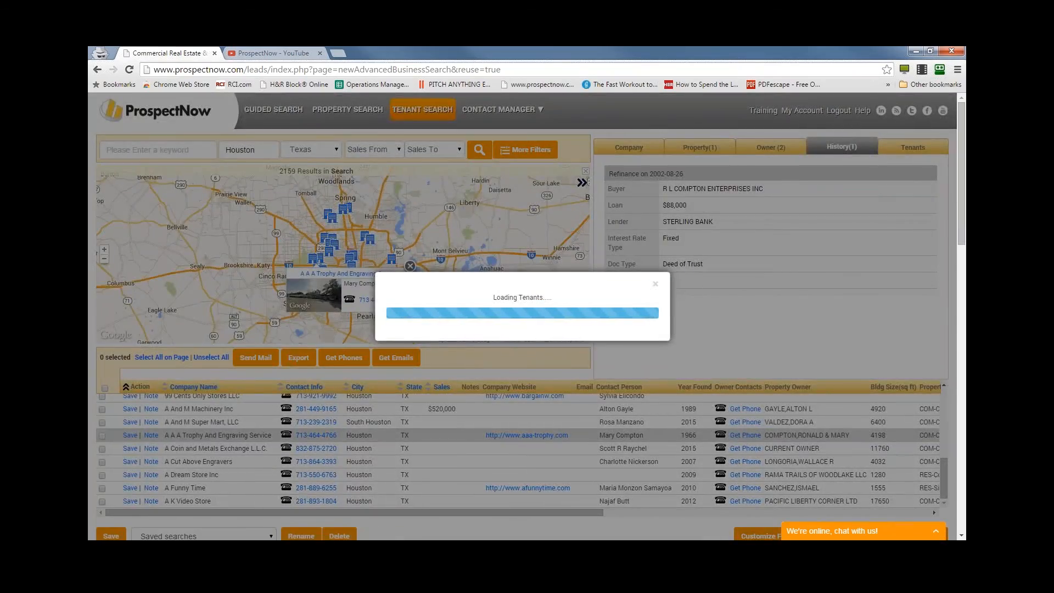
pyautogui.scroll(-2, 772, 266)
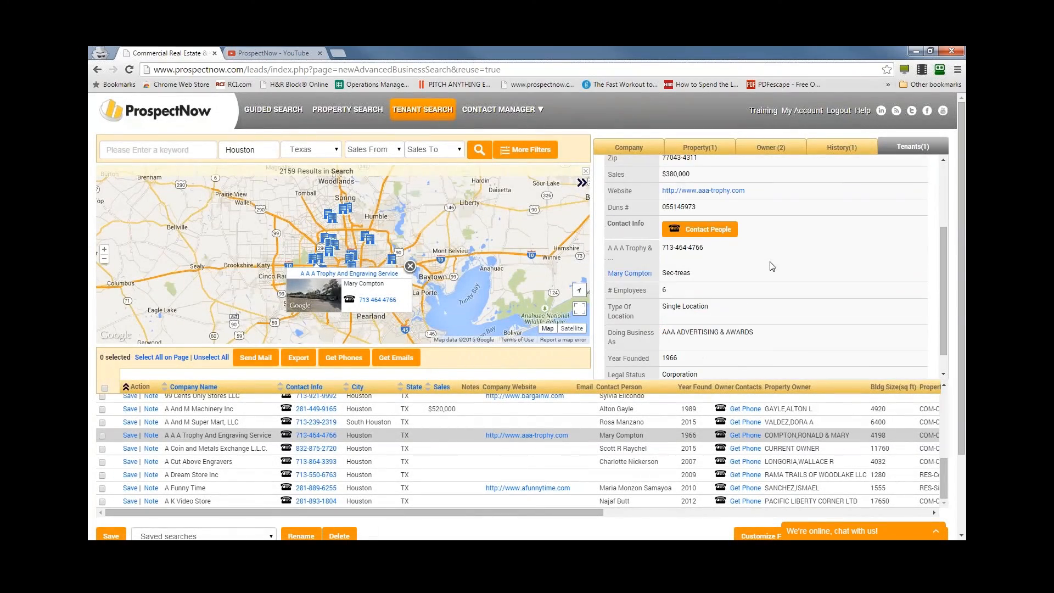
pyautogui.scroll(-1, 772, 269)
pyautogui.scroll(4, 730, 280)
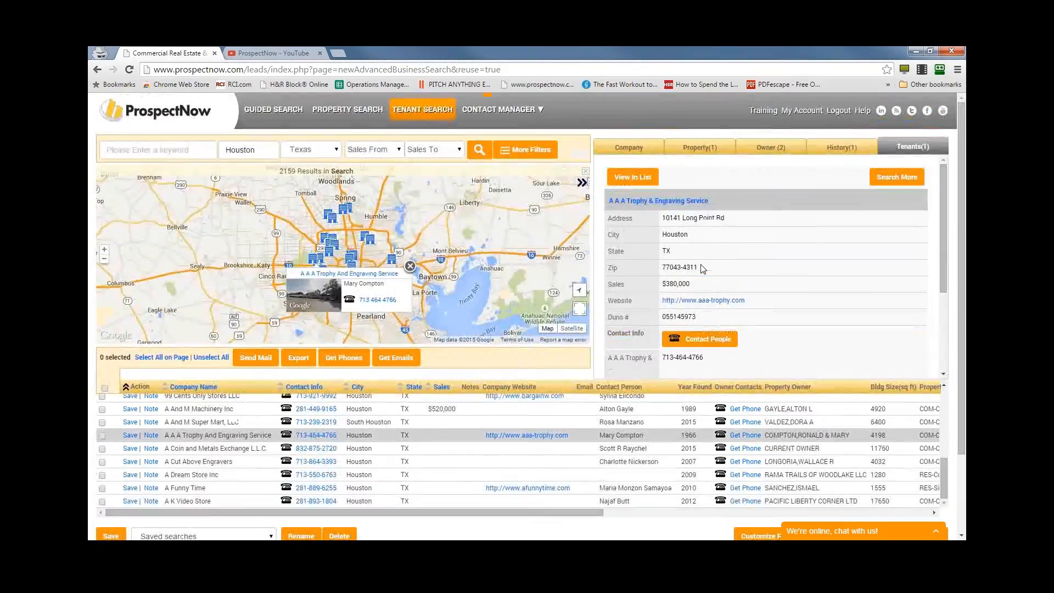
pyautogui.click(620, 146)
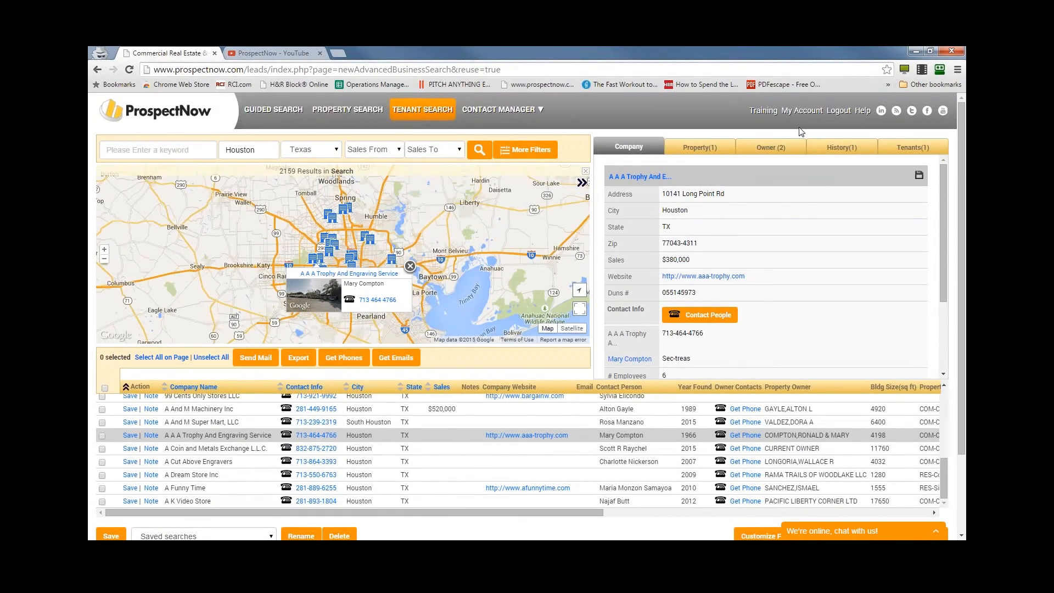
# - Search for tenants with the keyword "burger king" across all of Texas, with the Houston city filter cleared
pyautogui.moveTo(590, 156); pyautogui.dragTo(155, 151)
pyautogui.click(125, 149)
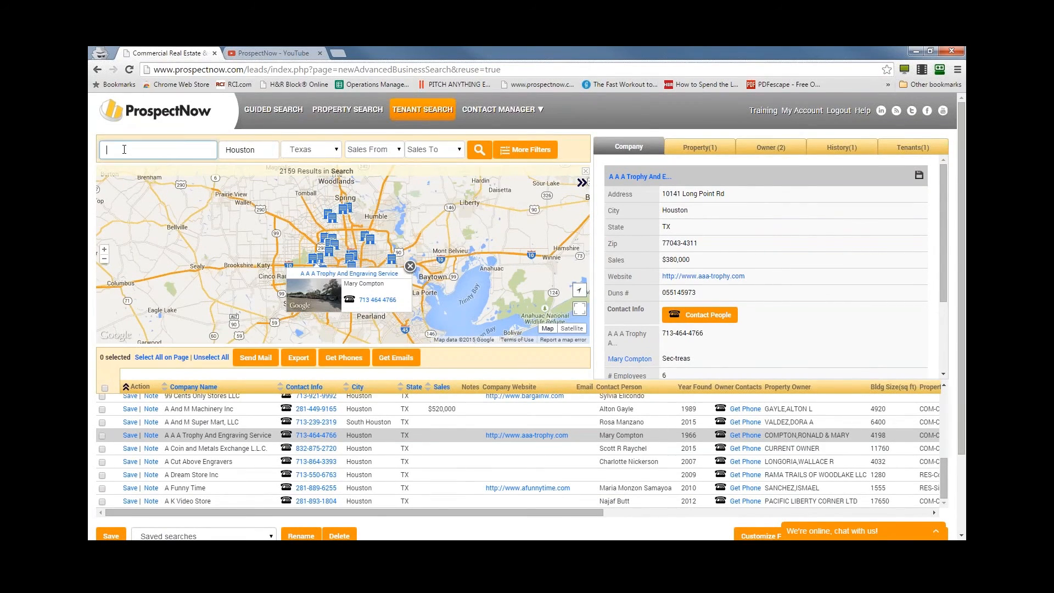
pyautogui.click(125, 149)
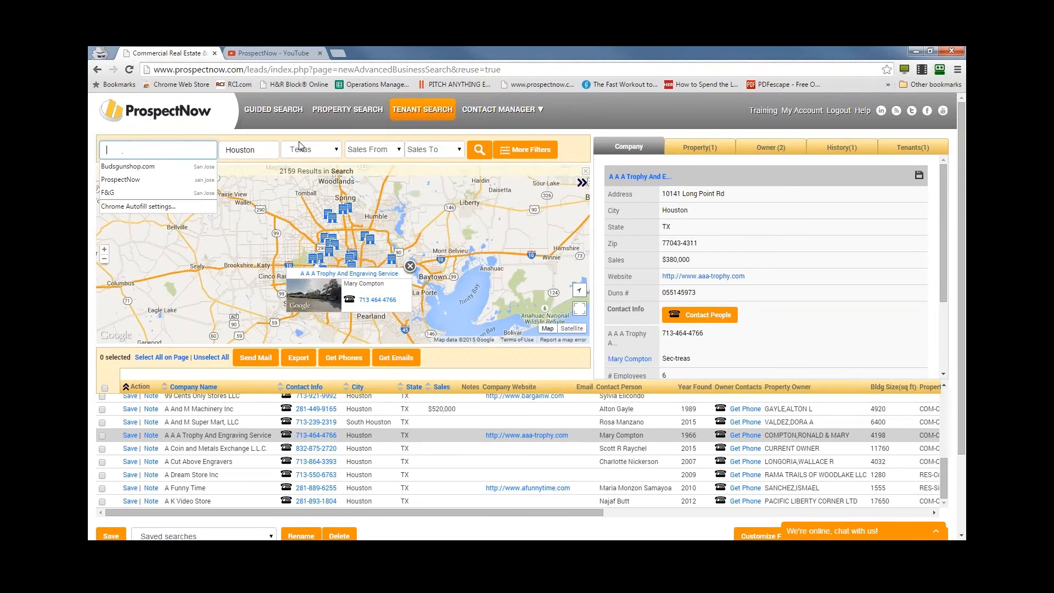
pyautogui.moveTo(261, 147); pyautogui.dragTo(225, 149)
pyautogui.click(216, 148)
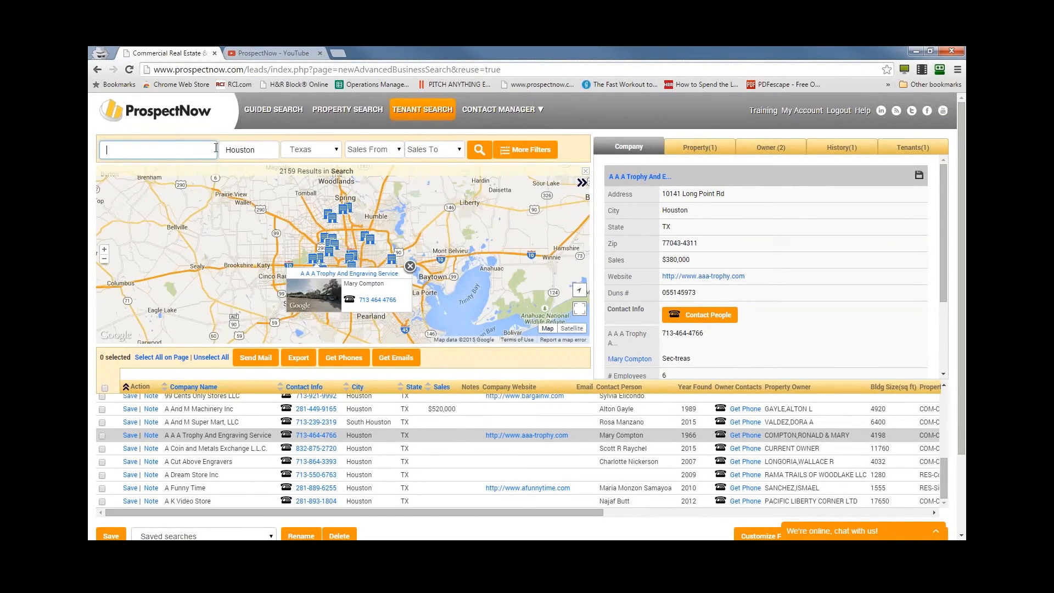
pyautogui.write('b')
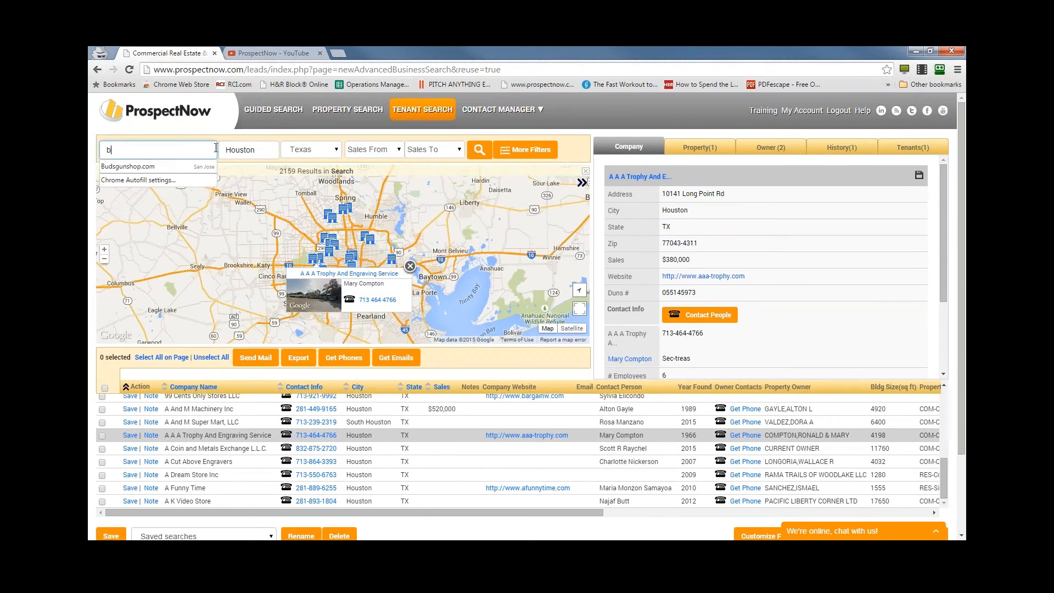
pyautogui.write('urger king')
pyautogui.press('Tab')
pyautogui.press('BackSpace')
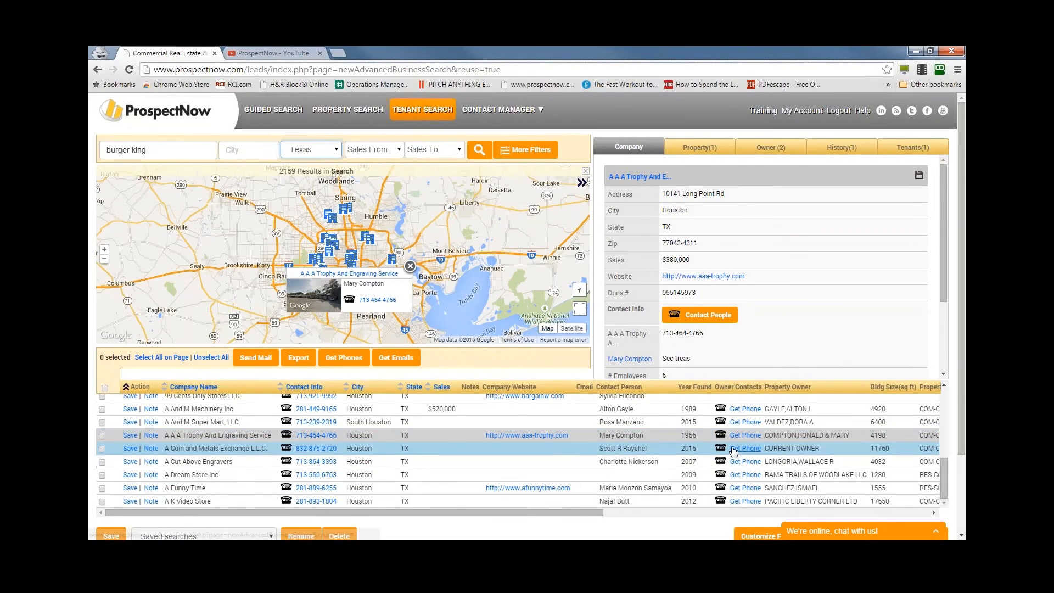
pyautogui.click(479, 151)
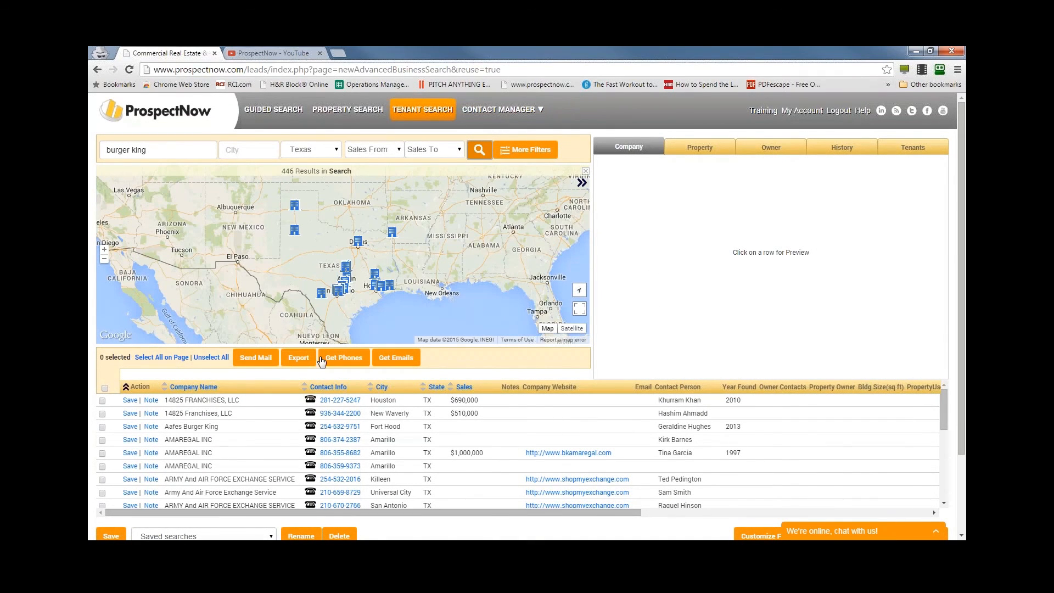
# - Look through the Burger King results and preview the New Waverly franchise and the Killeen Army And Air Force Exchange Service
pyautogui.scroll(-5, 256, 440)
pyautogui.scroll(-3, 256, 453)
pyautogui.scroll(15, 282, 424)
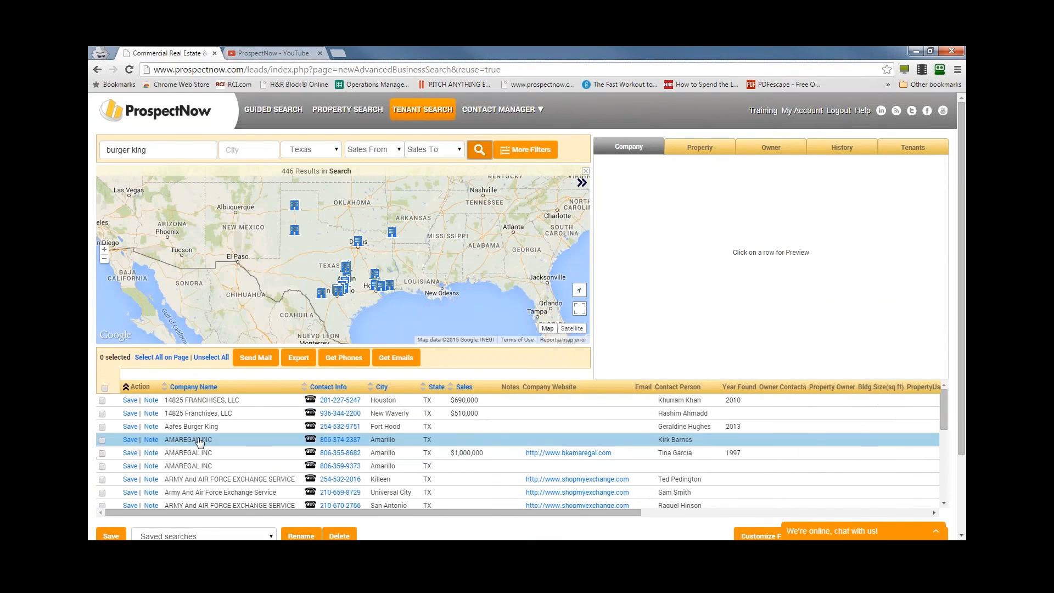
pyautogui.click(206, 414)
pyautogui.click(230, 479)
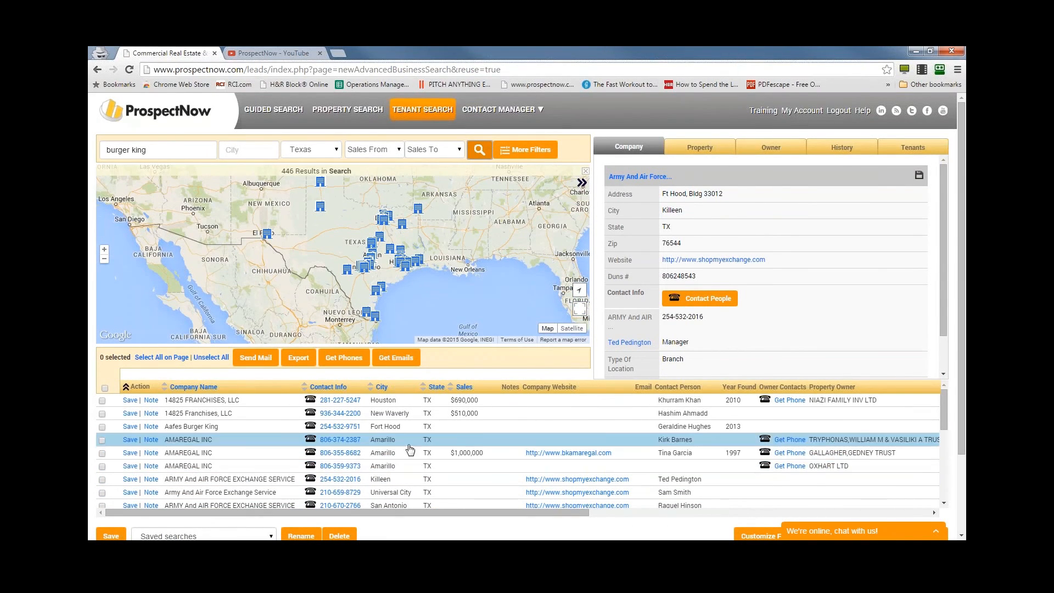
# - Review the company, property, owner and history details of the first AMAREGAL INC listing in Amarillo
pyautogui.click(442, 444)
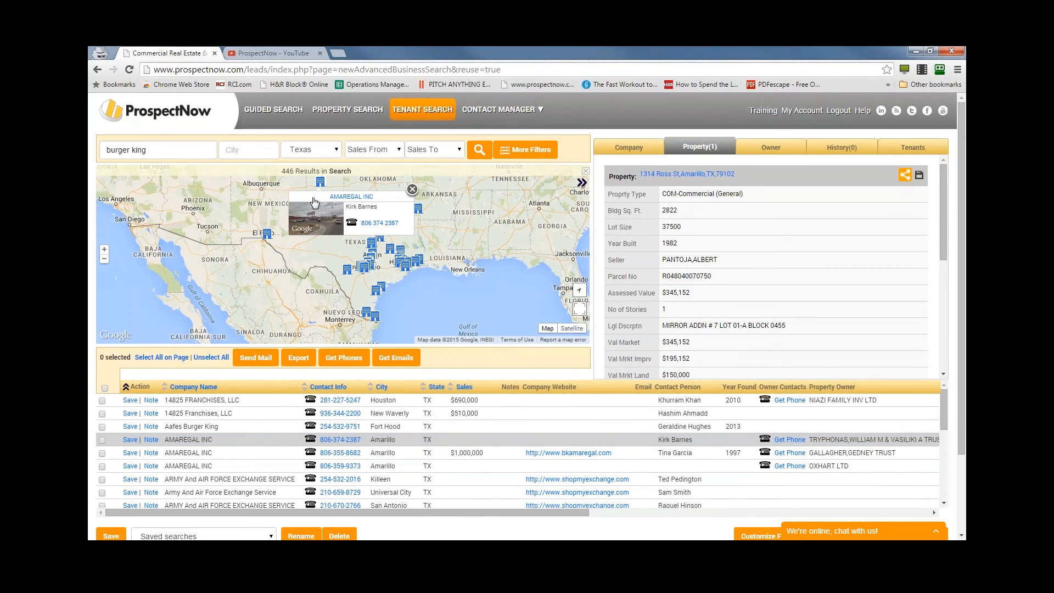
pyautogui.click(648, 153)
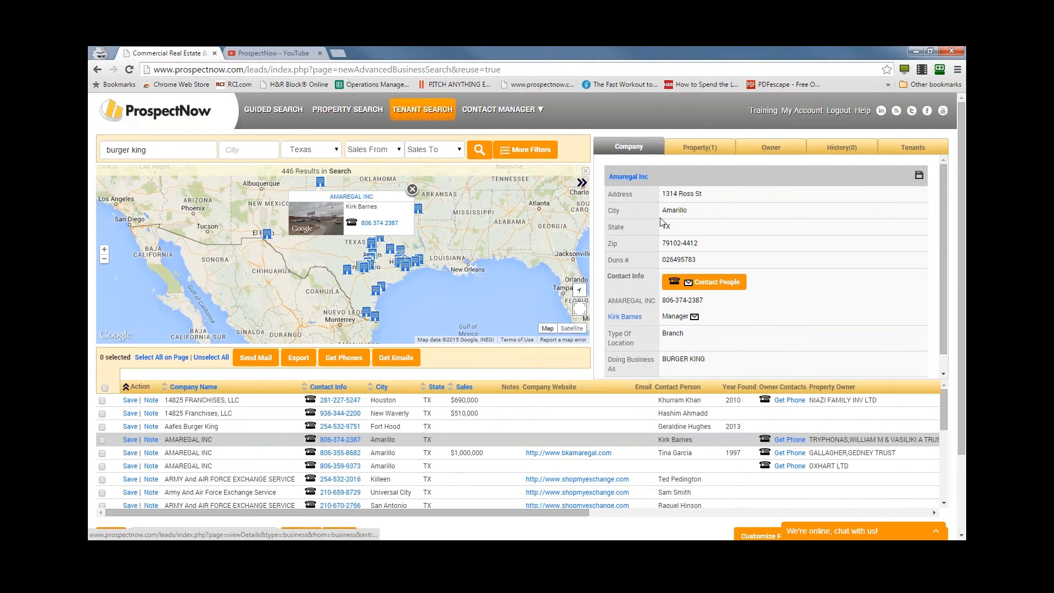
pyautogui.scroll(-1, 628, 176)
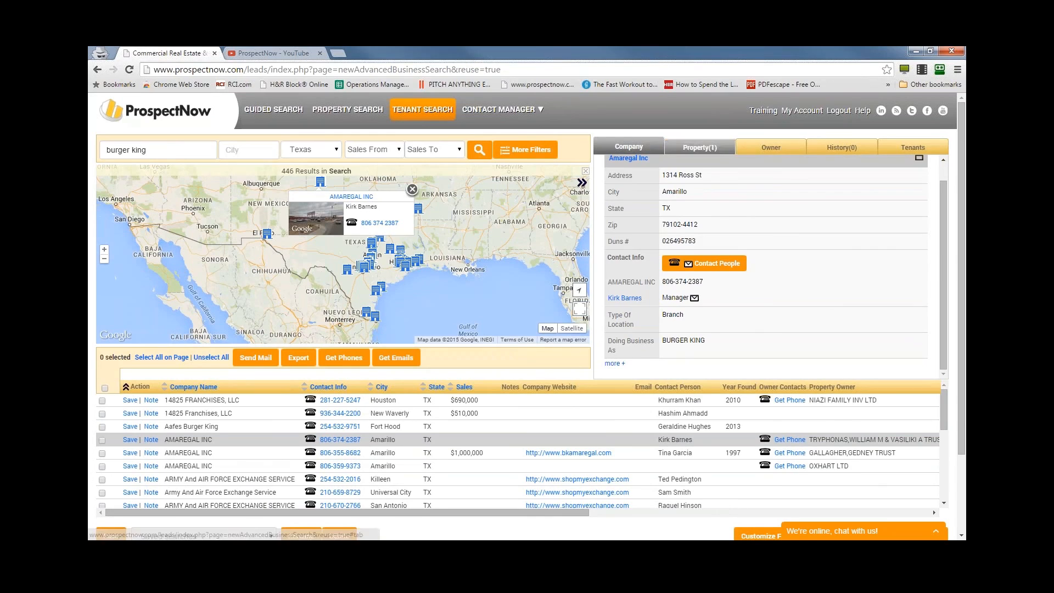
pyautogui.click(714, 148)
pyautogui.click(739, 151)
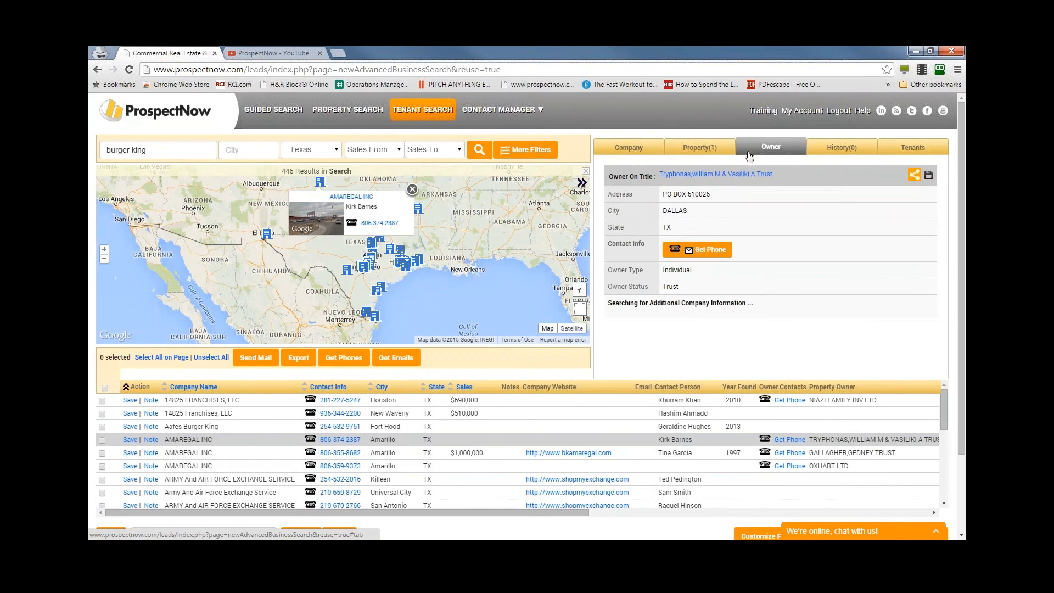
pyautogui.click(842, 147)
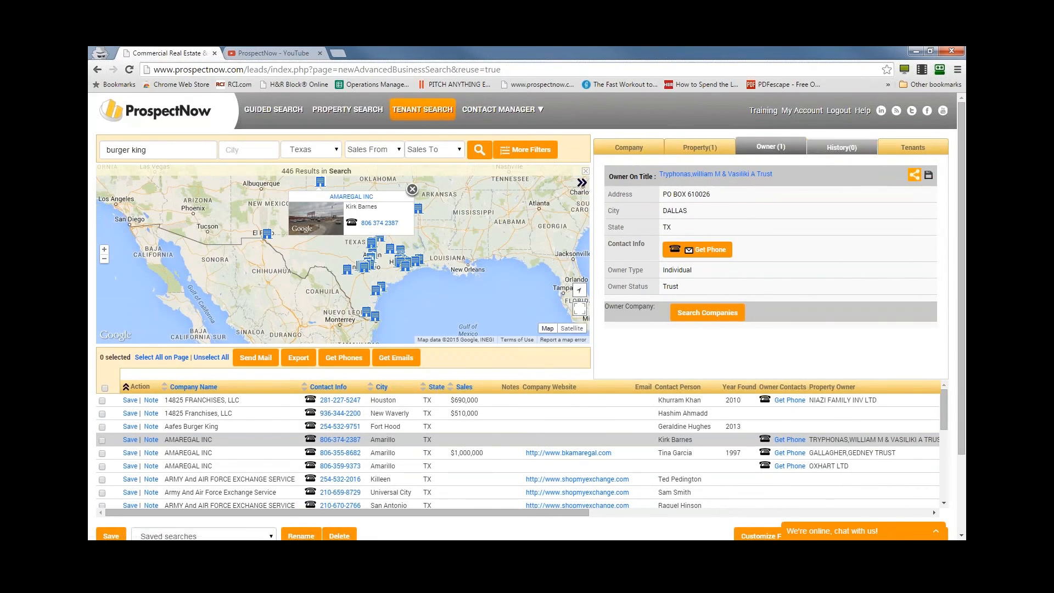
pyautogui.click(624, 152)
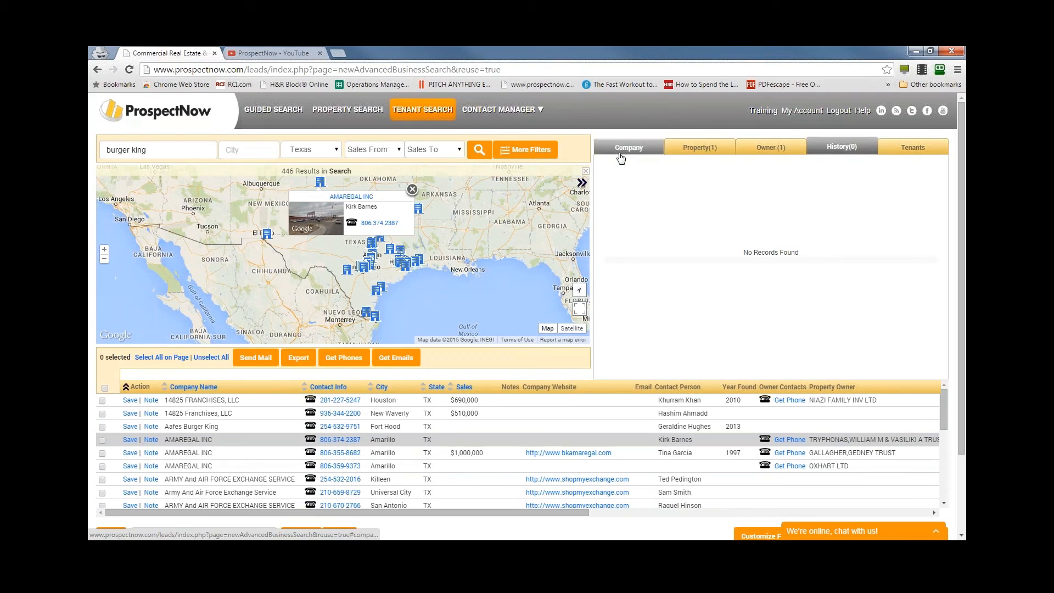
# - Replace the keyword with "dds" and search for matching tenants across Texas
pyautogui.tripleClick(162, 154)
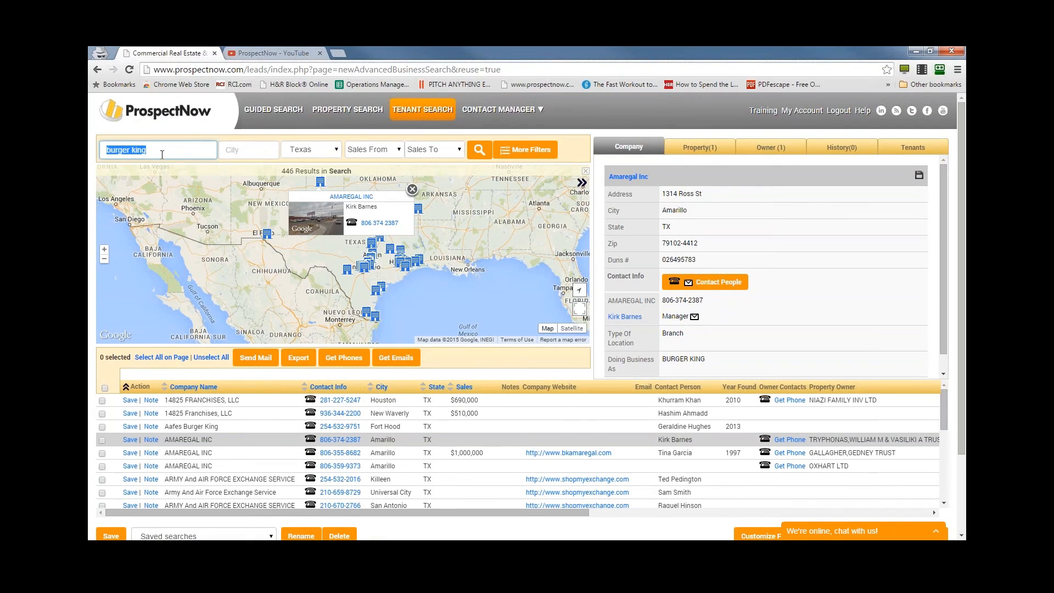
pyautogui.write('dds')
pyautogui.press('Tab')
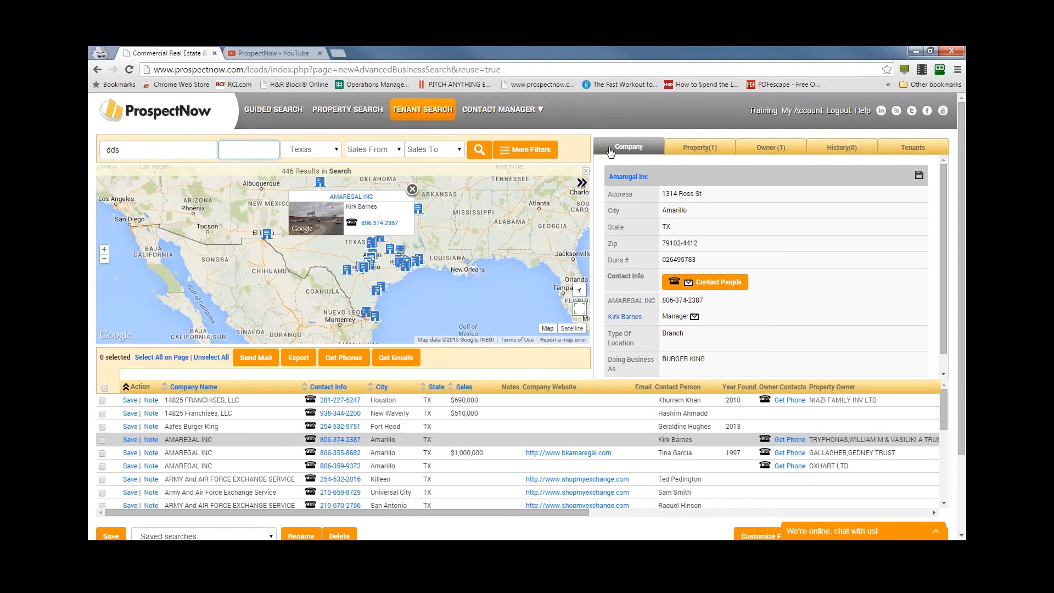
pyautogui.click(475, 153)
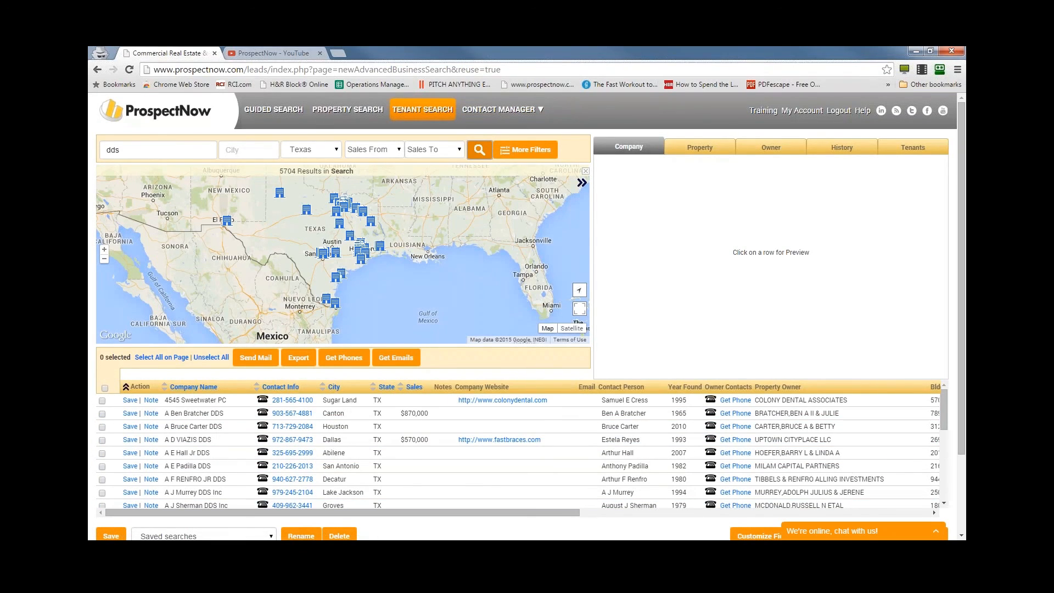
# - Reset all tenant search filters, dropping the "dds" keyword and Texas, and add Retail Sector as the industry
pyautogui.click(522, 151)
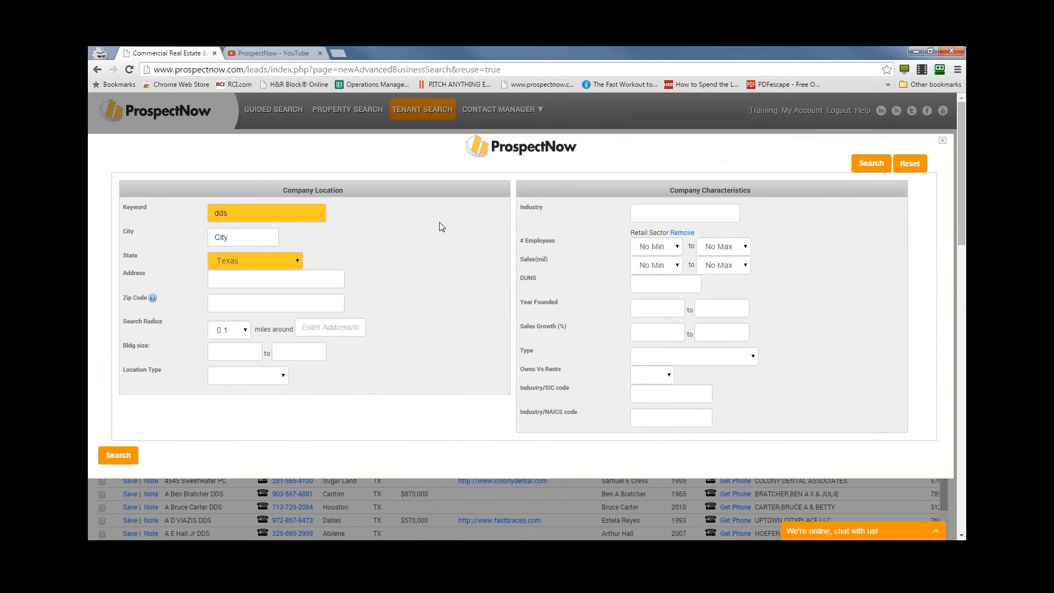
pyautogui.click(911, 164)
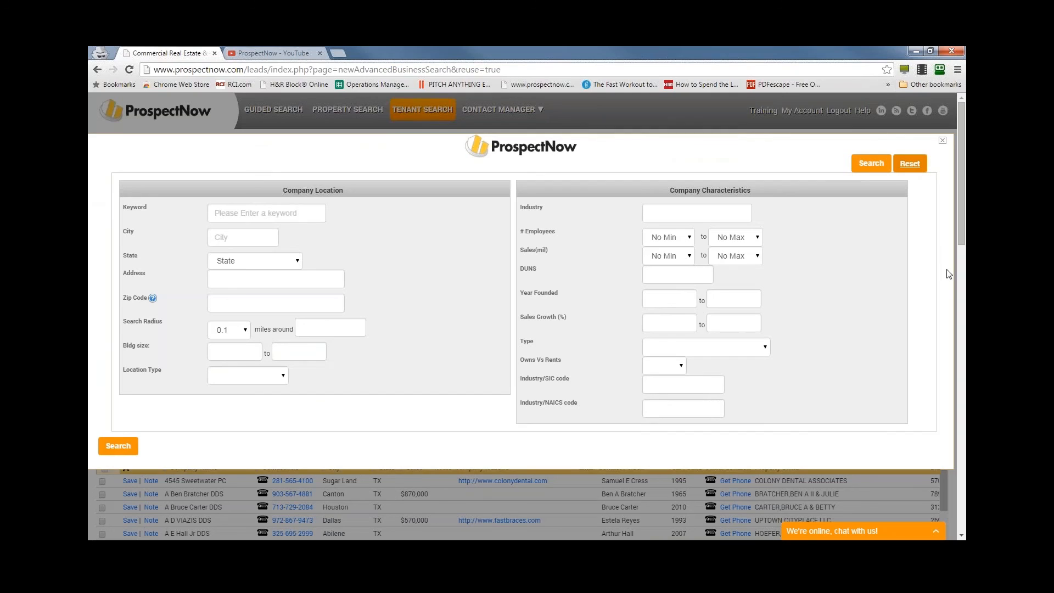
pyautogui.click(697, 211)
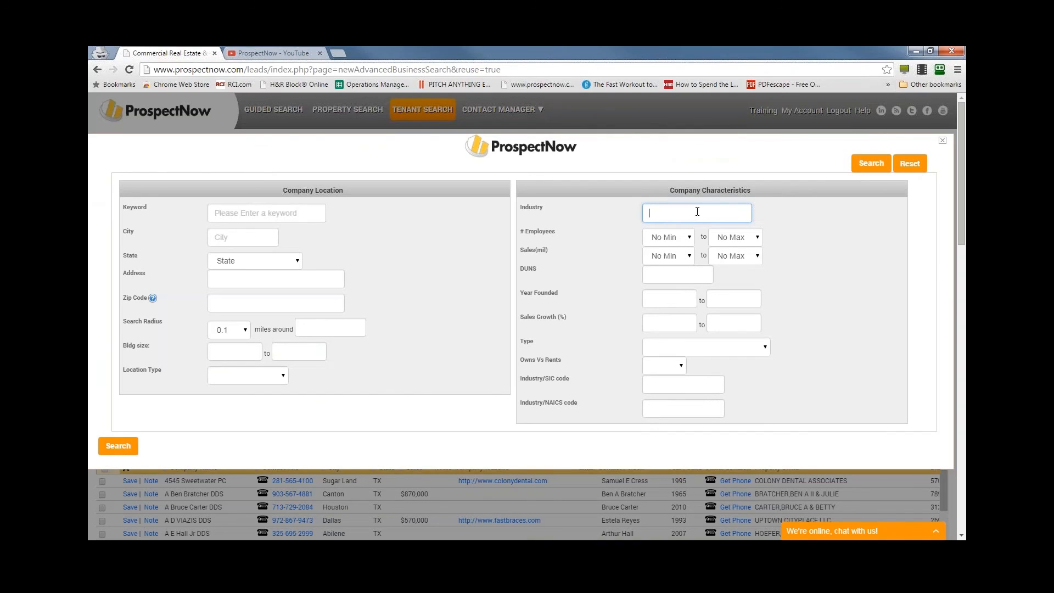
pyautogui.write('retail sect')
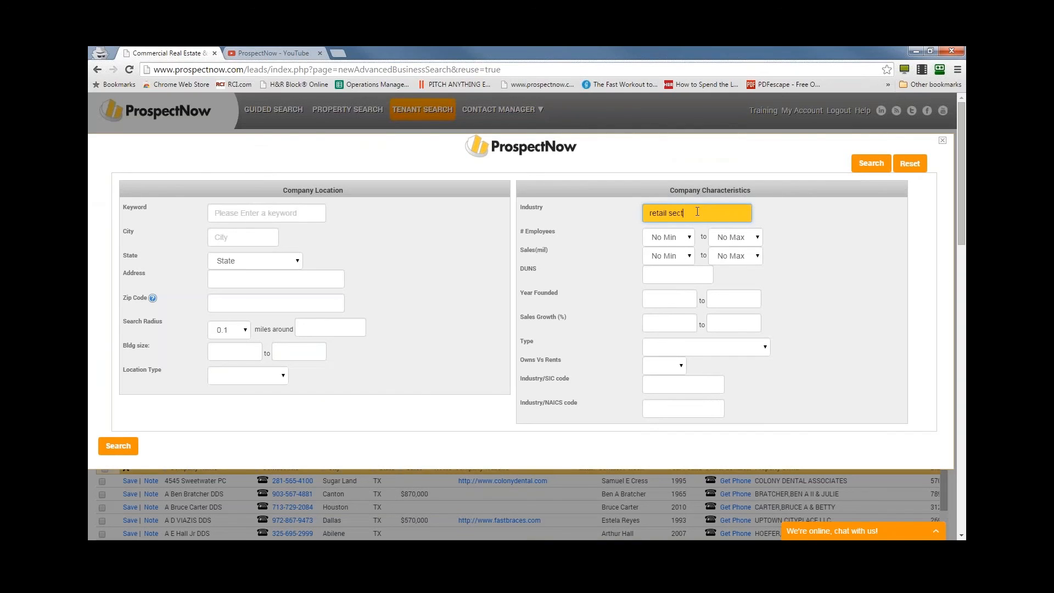
pyautogui.press('BackSpace')
pyautogui.press('BackSpace')
pyautogui.press('BackSpace')
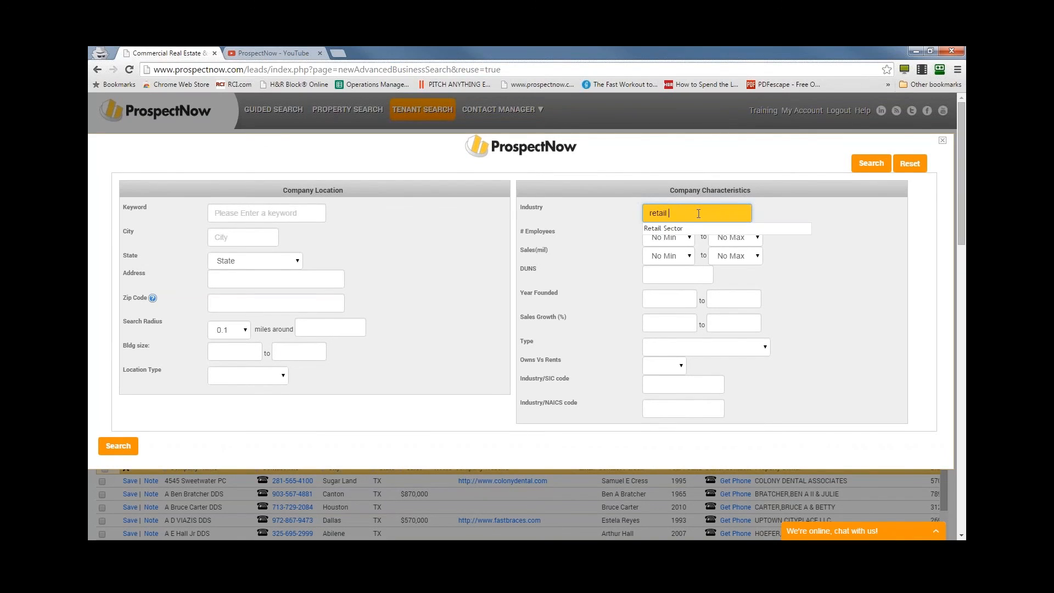
pyautogui.click(655, 229)
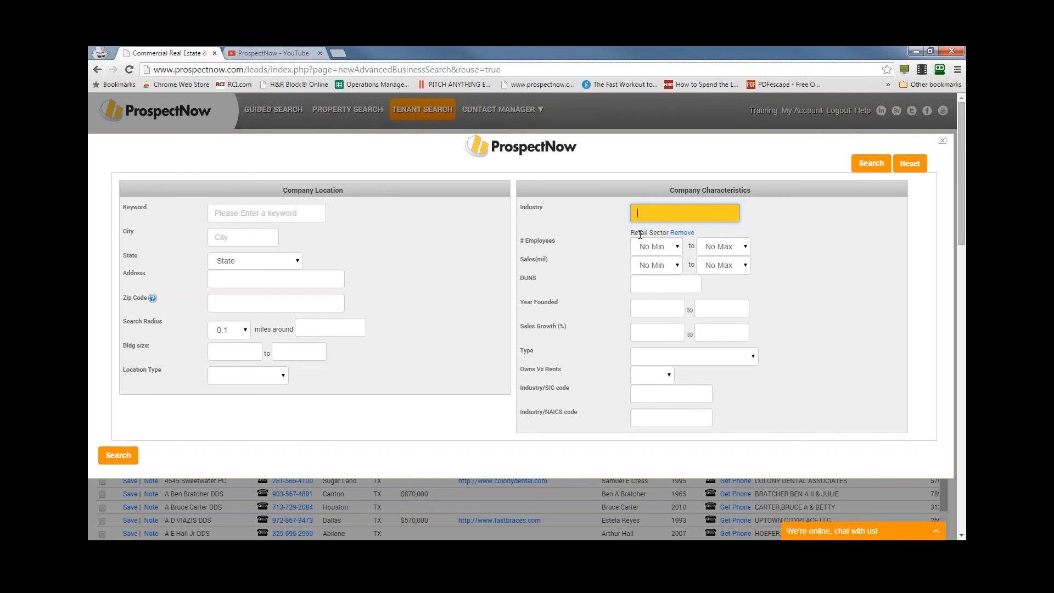
# - Limit the tenant search to companies with 20 to 50 employees
pyautogui.click(656, 247)
pyautogui.click(648, 294)
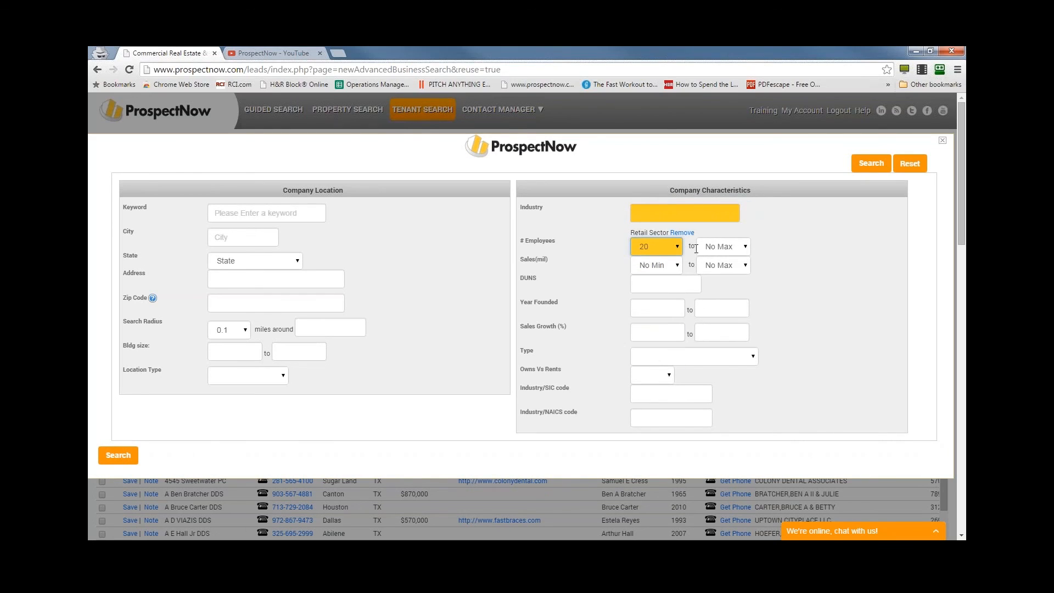
pyautogui.click(723, 247)
pyautogui.click(725, 317)
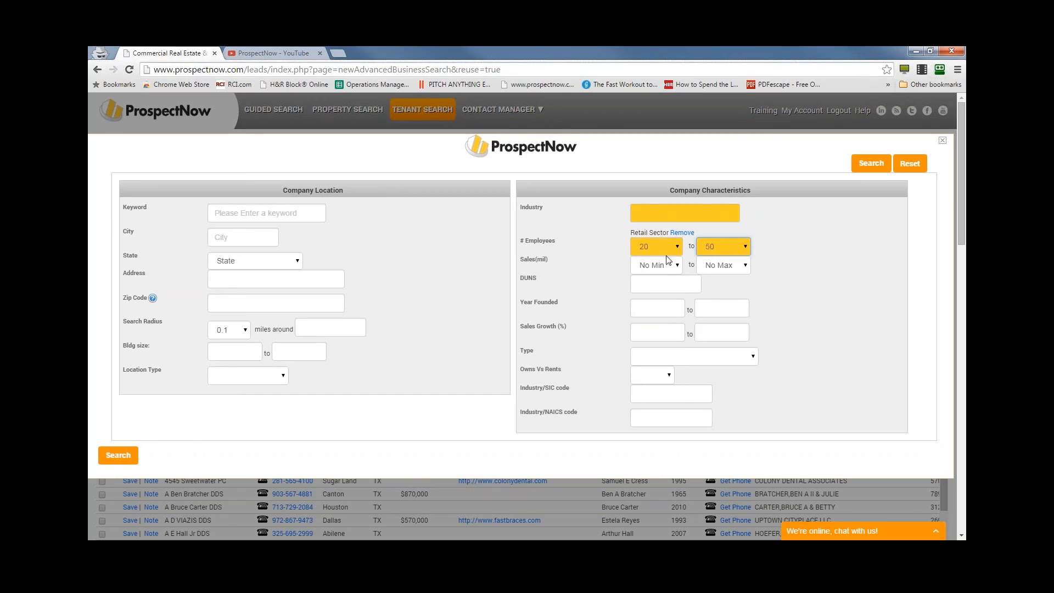
pyautogui.click(663, 268)
pyautogui.click(663, 268)
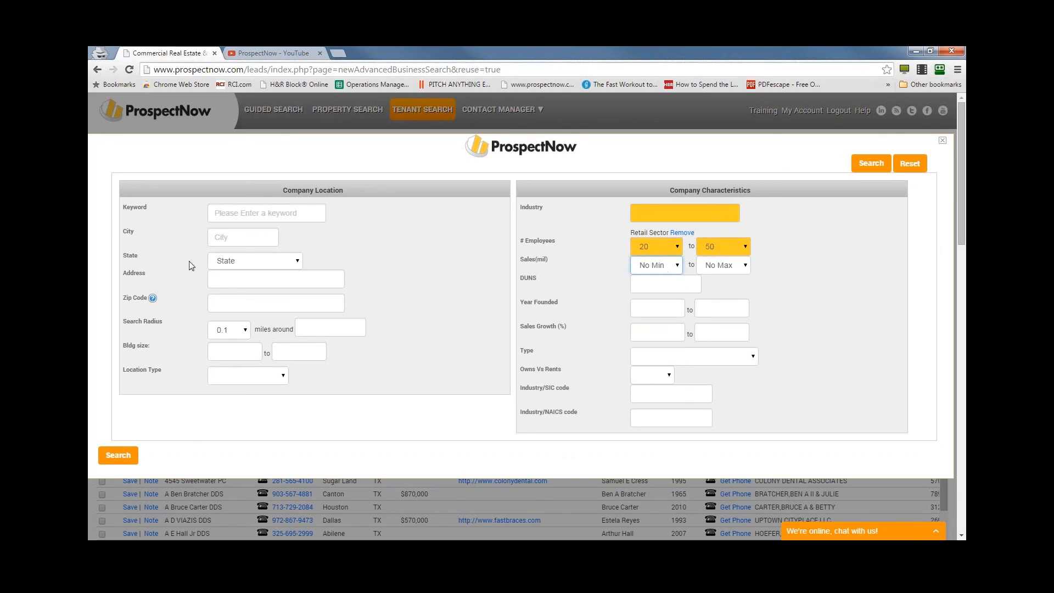
# - Set the company location to Denver, Colorado, and run the tenant search
pyautogui.click(278, 264)
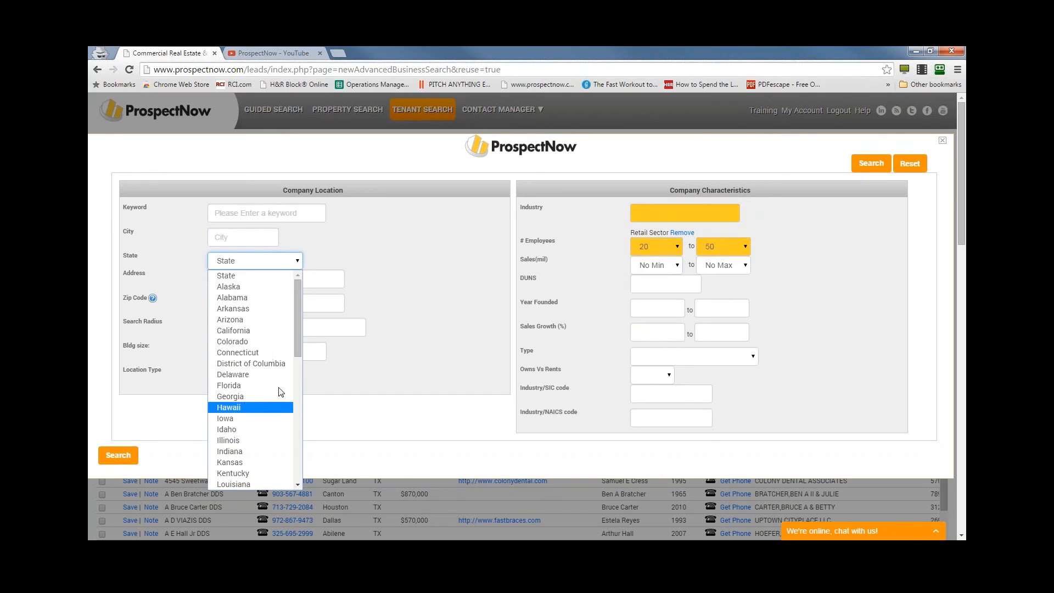
pyautogui.click(259, 342)
pyautogui.click(251, 233)
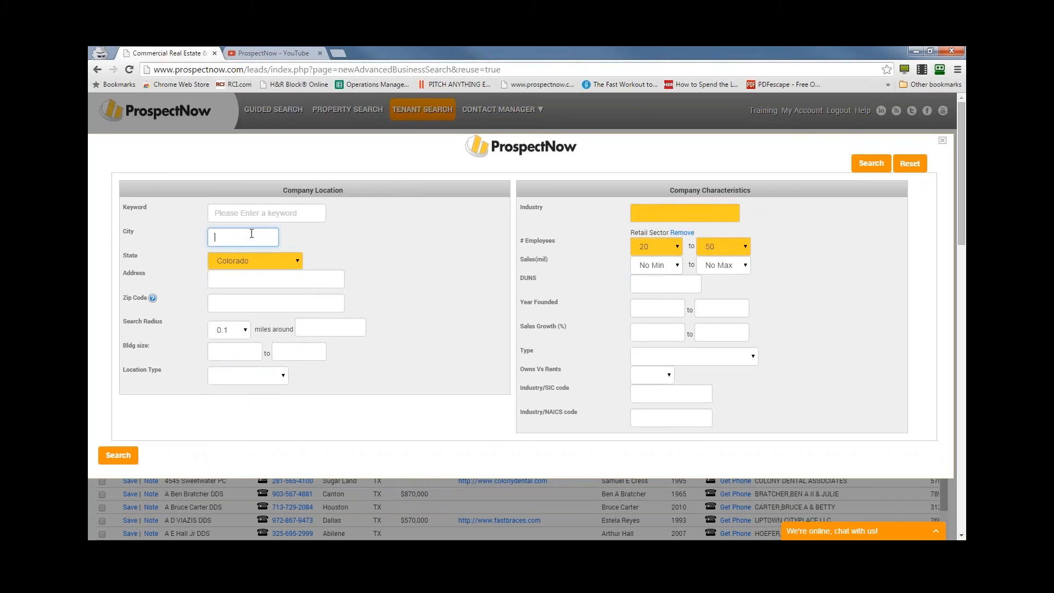
pyautogui.write('denver')
pyautogui.press('Tab')
pyautogui.click(356, 245)
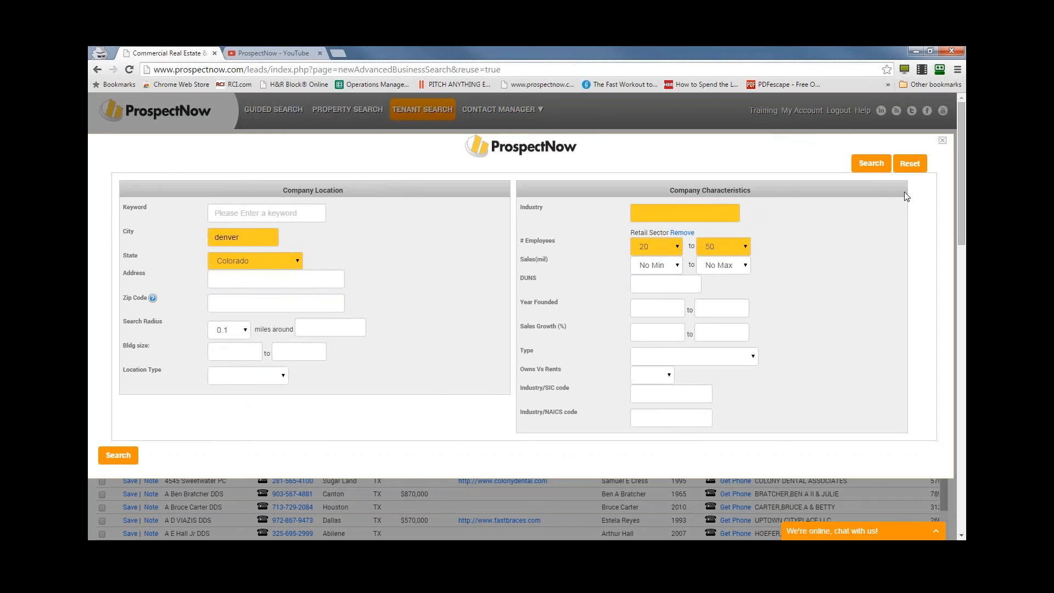
pyautogui.click(871, 163)
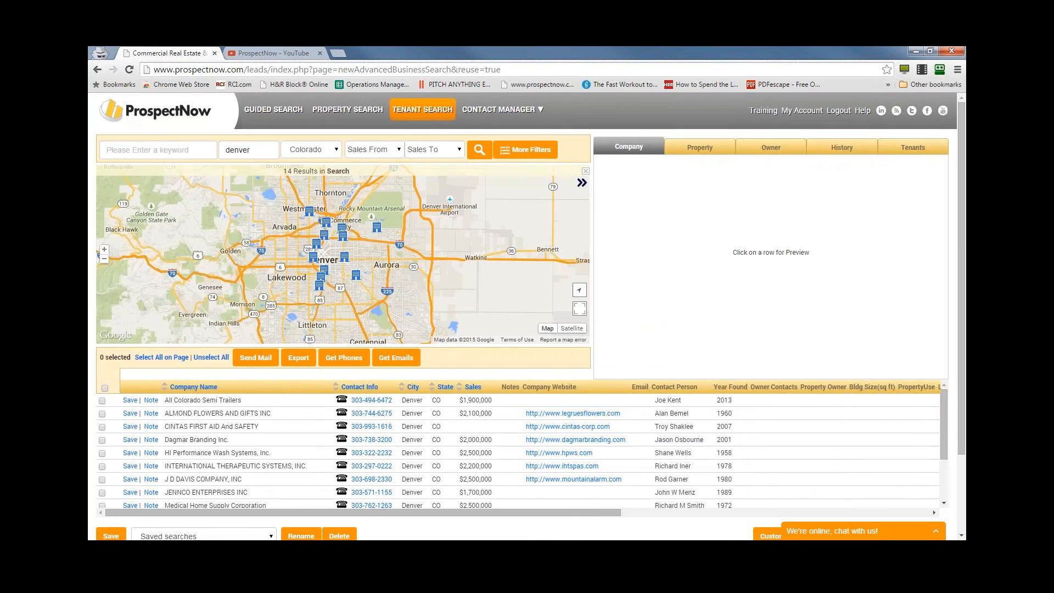
# - Reset all filters in the advanced tenant search and close the filter form without running a new search
pyautogui.click(530, 158)
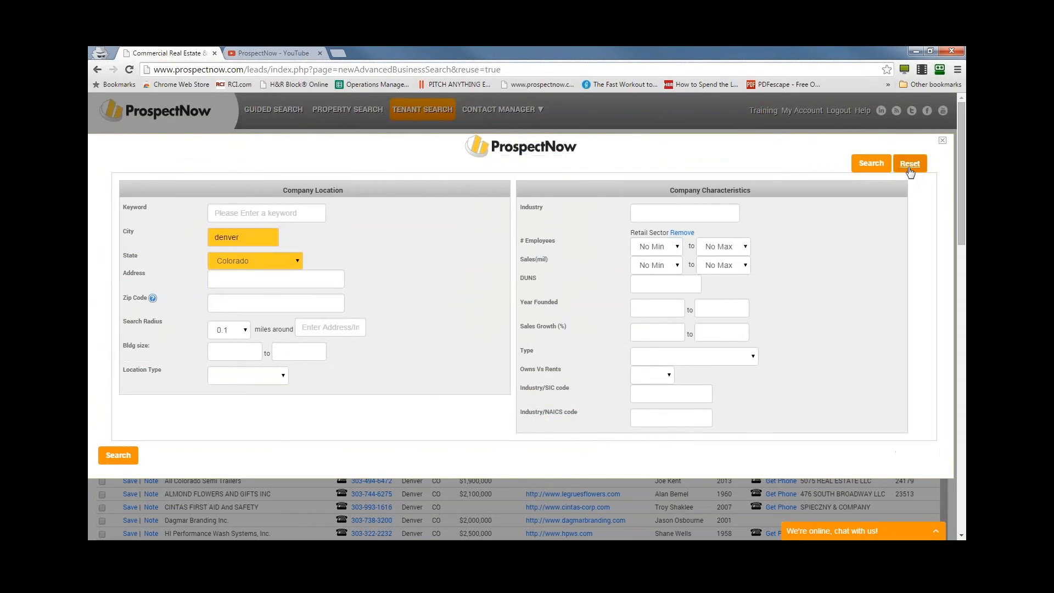
pyautogui.click(909, 170)
pyautogui.click(653, 384)
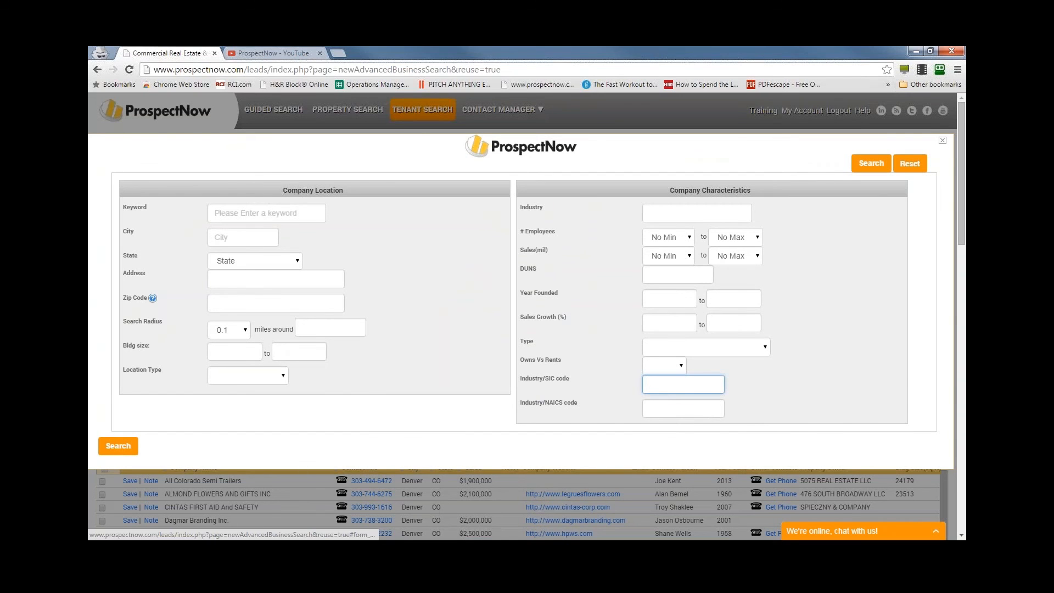
pyautogui.click(942, 140)
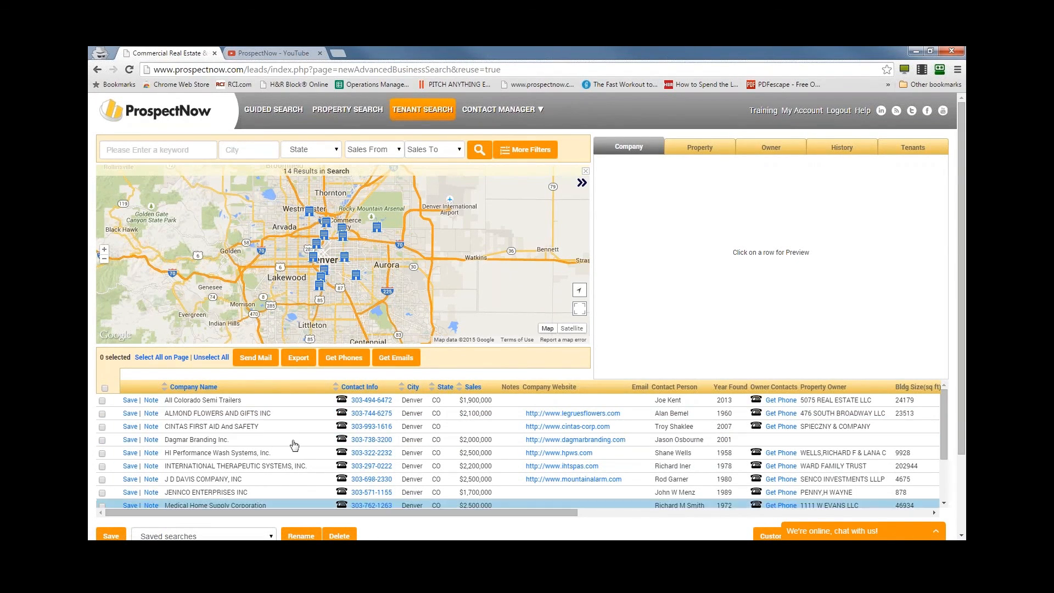
# - Review the company and owner details of the CINTAS FIRST AID And SAFETY listing in the Denver results
pyautogui.click(285, 427)
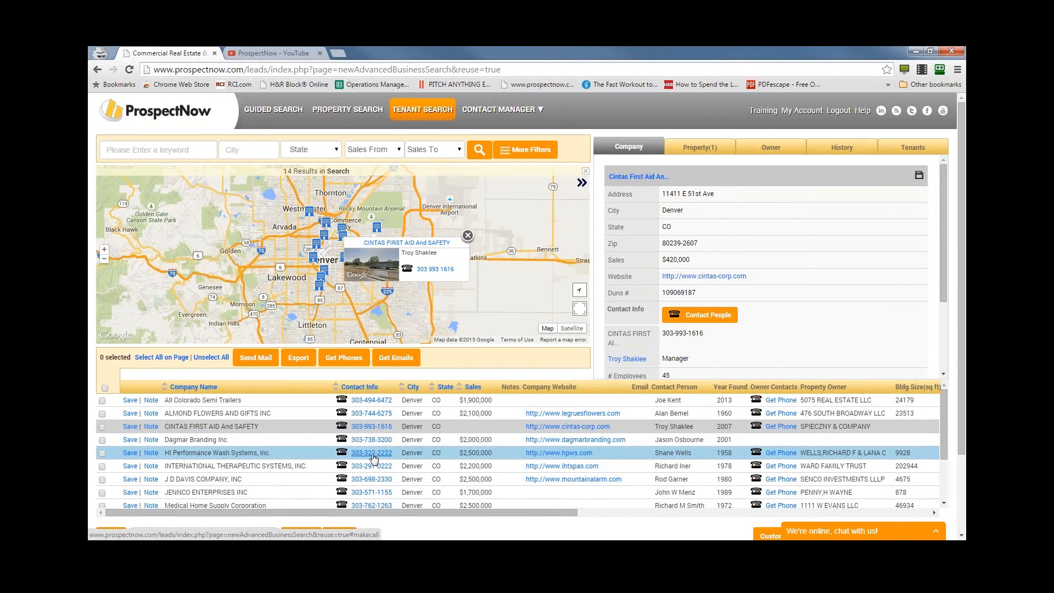
pyautogui.moveTo(521, 514); pyautogui.dragTo(209, 514)
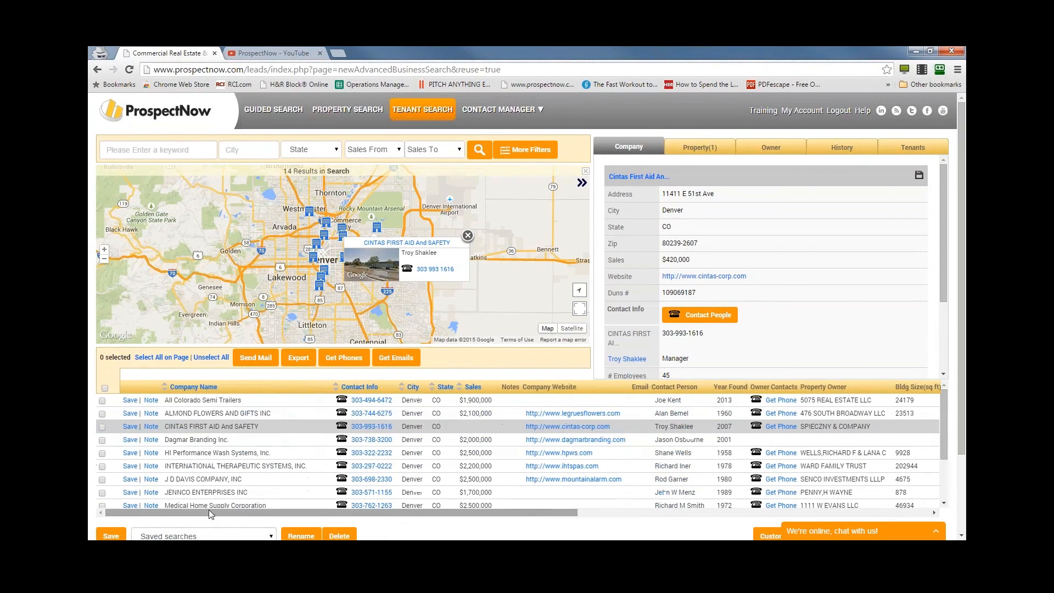
pyautogui.click(771, 147)
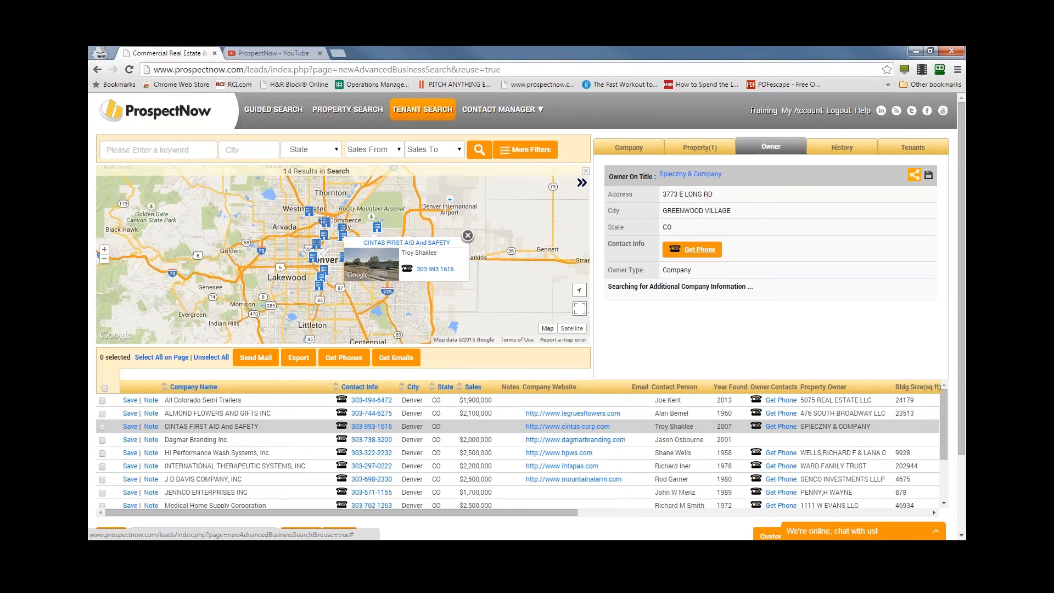